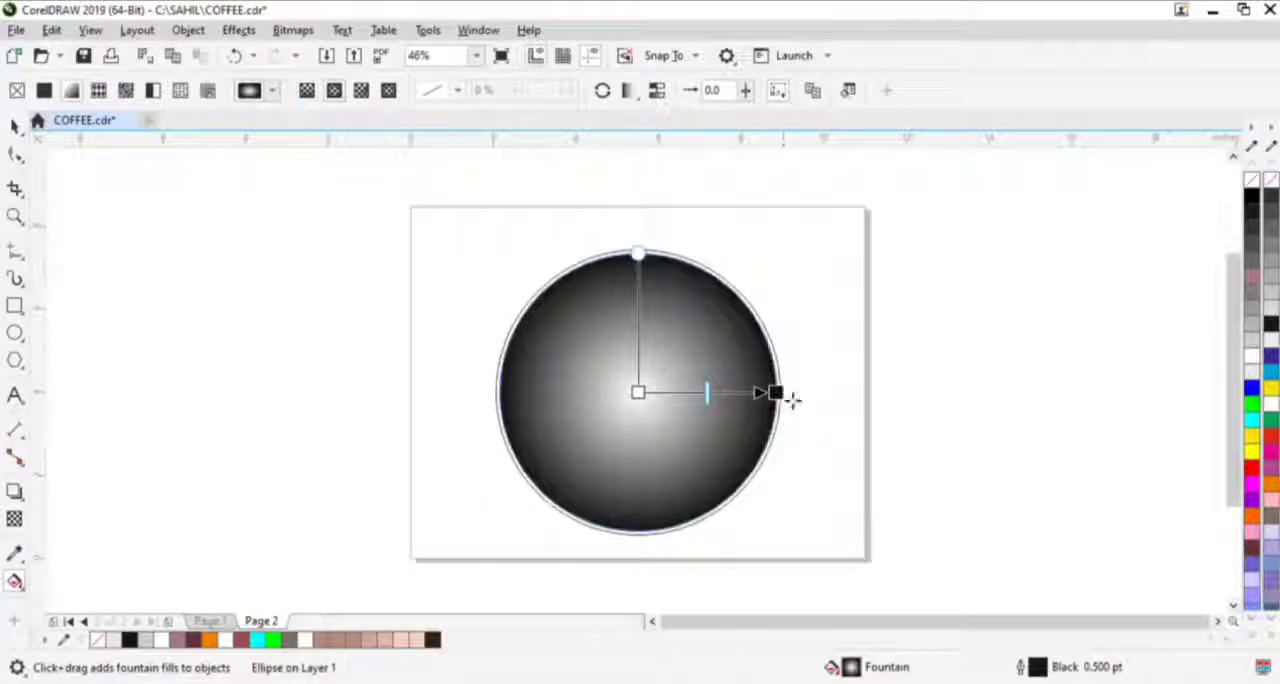
- Recolour the outer end of the circle's radial fountain fill to a dusty pinkish brown, keeping the centre white
left_click(777, 393)
left_click(1249, 558)
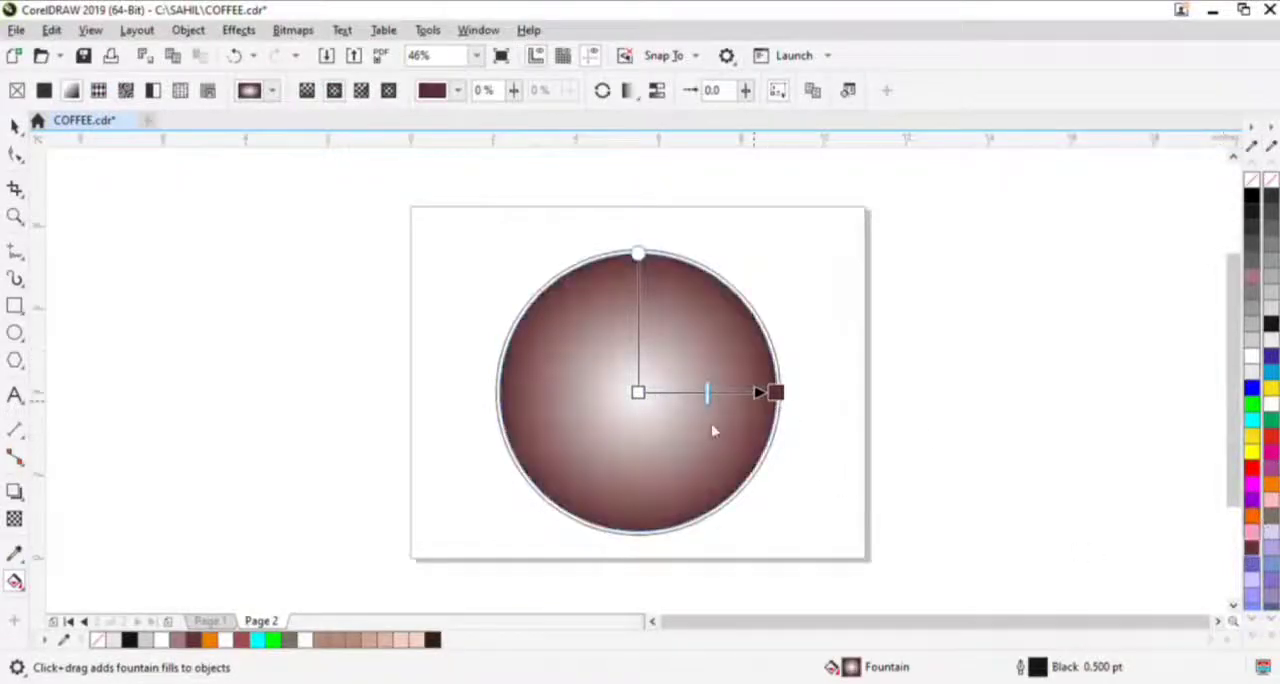
left_click(765, 238)
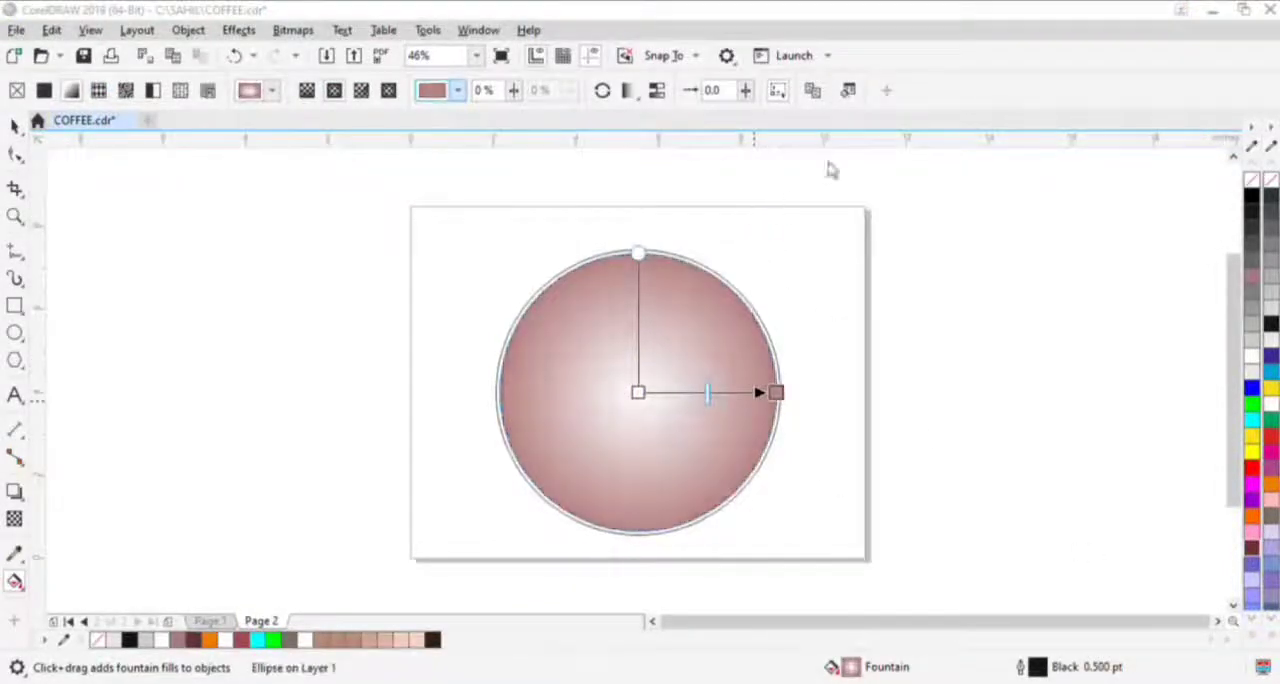
- Draw a polygon about 5.3 in wide beside the circle and give it 6 sides
left_click(15, 360)
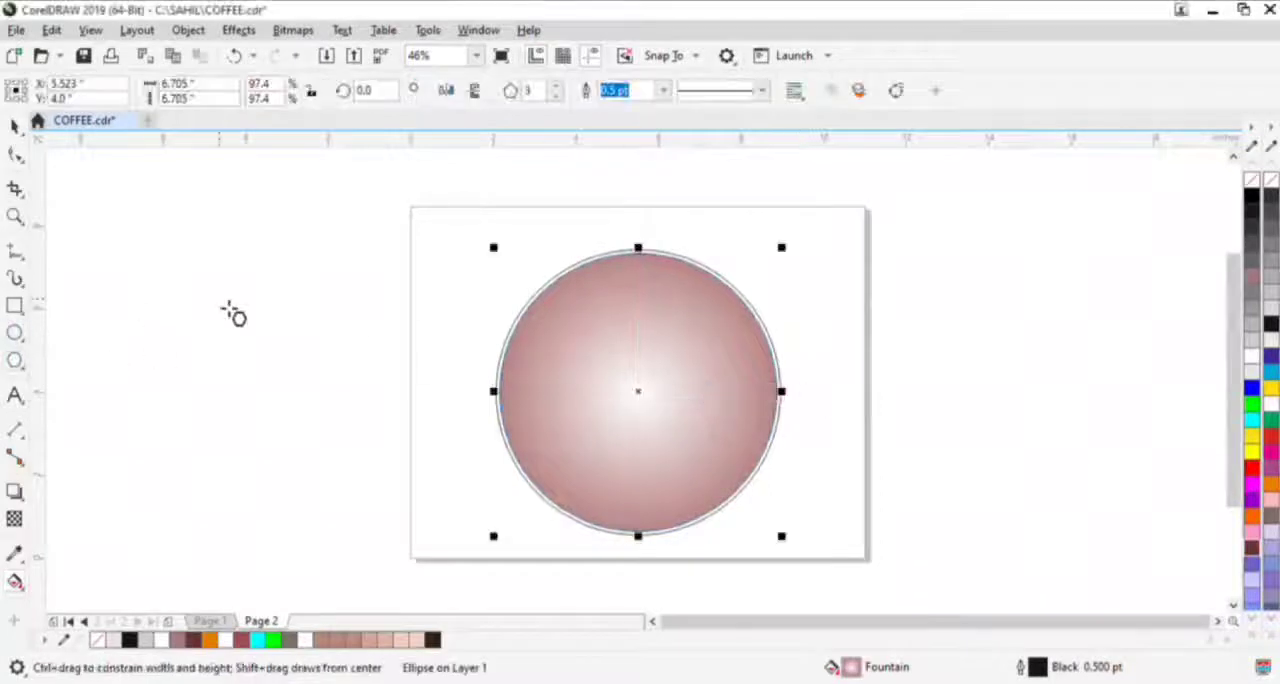
left_click_drag(230, 293, 460, 493)
key("space")
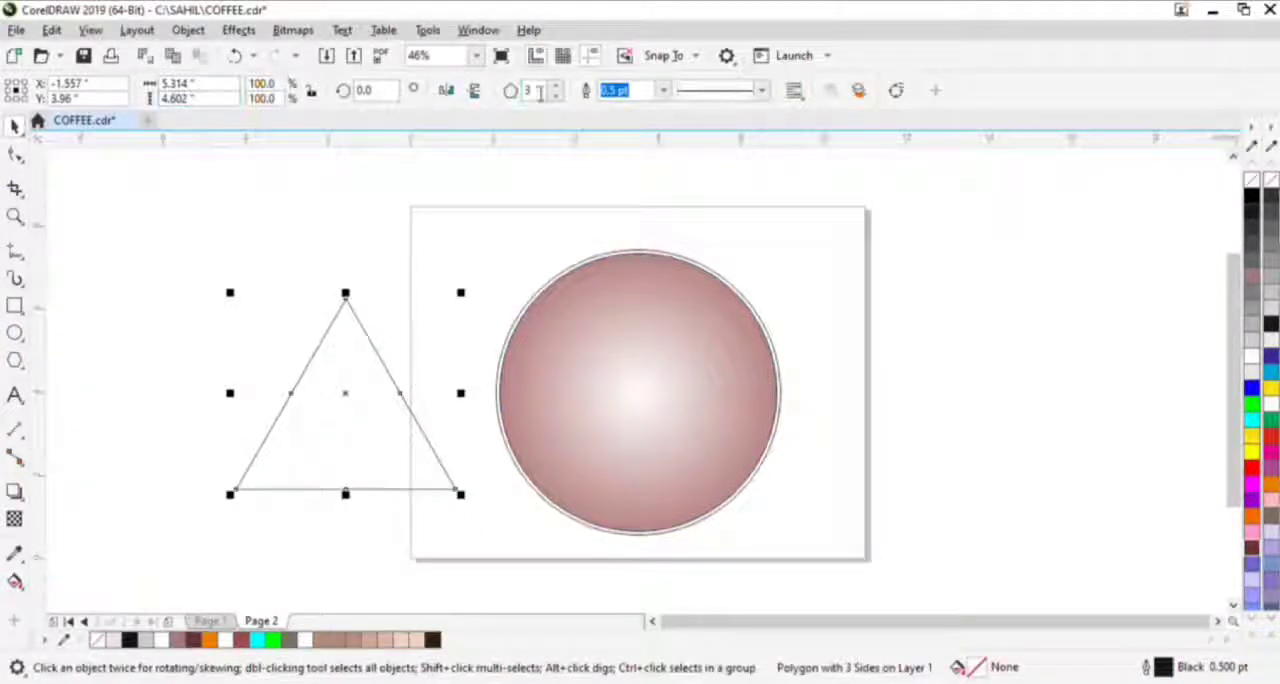
type("6")
key("Return")
- Pull the hexagon's side nodes inward to form a thin six-pointed star and centre it on the circle
left_click(15, 157)
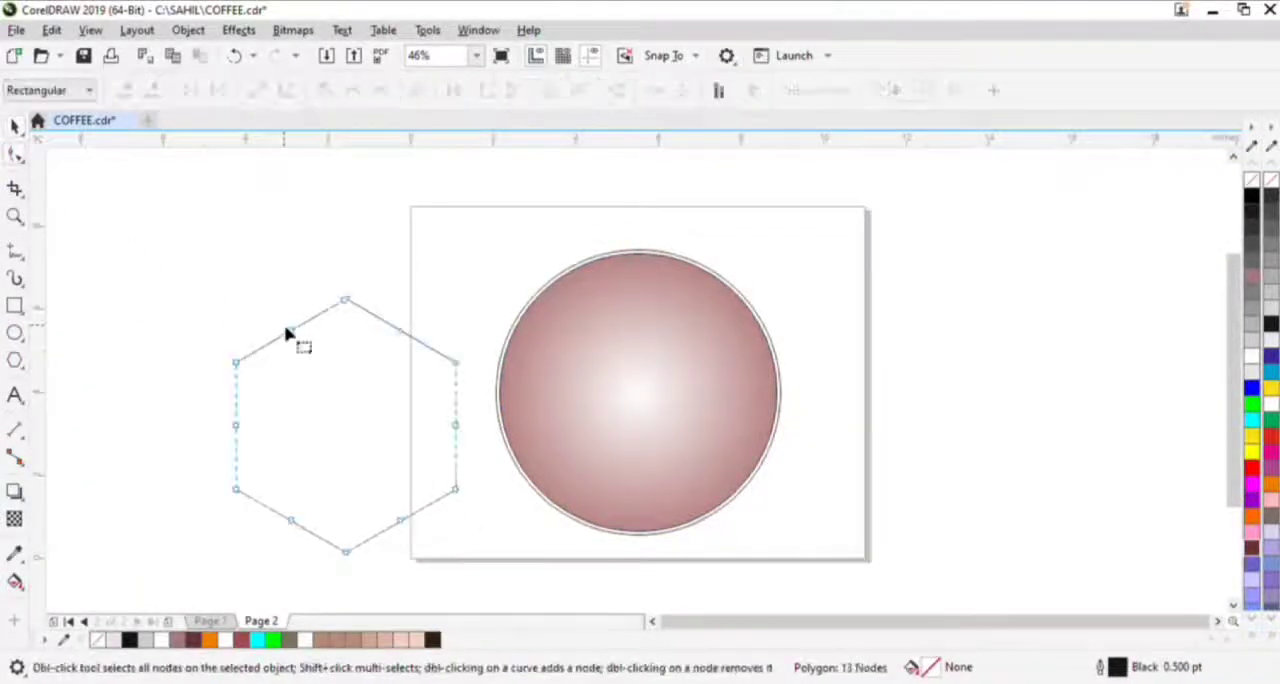
left_click_drag(291, 330, 635, 385)
key("space")
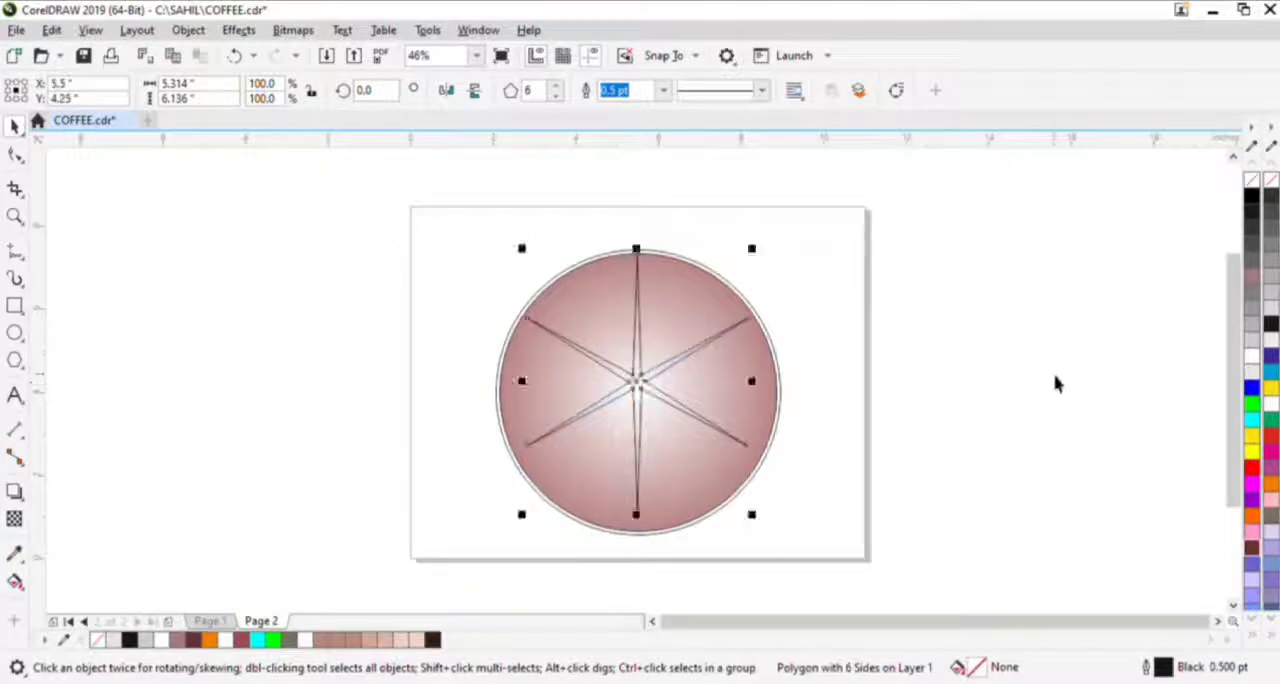
key("Down")
key("Down")
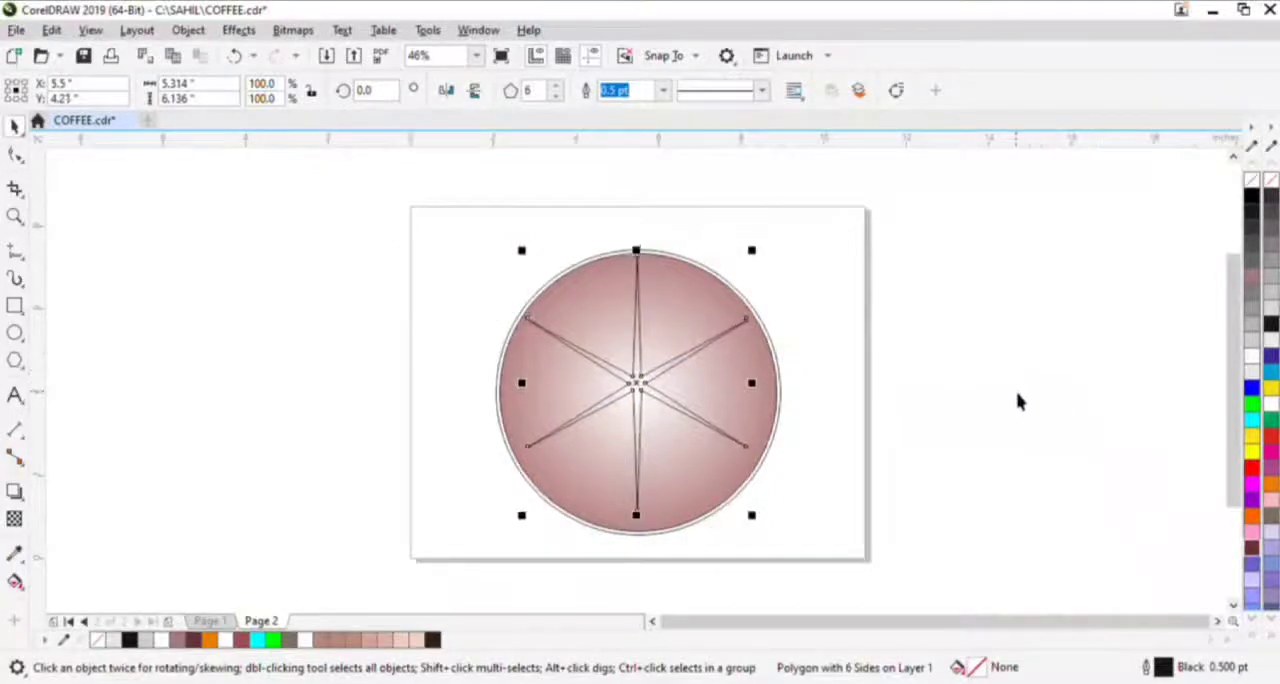
- Fill the star white with no outline and soften it with a blur effect
left_click(1270, 403)
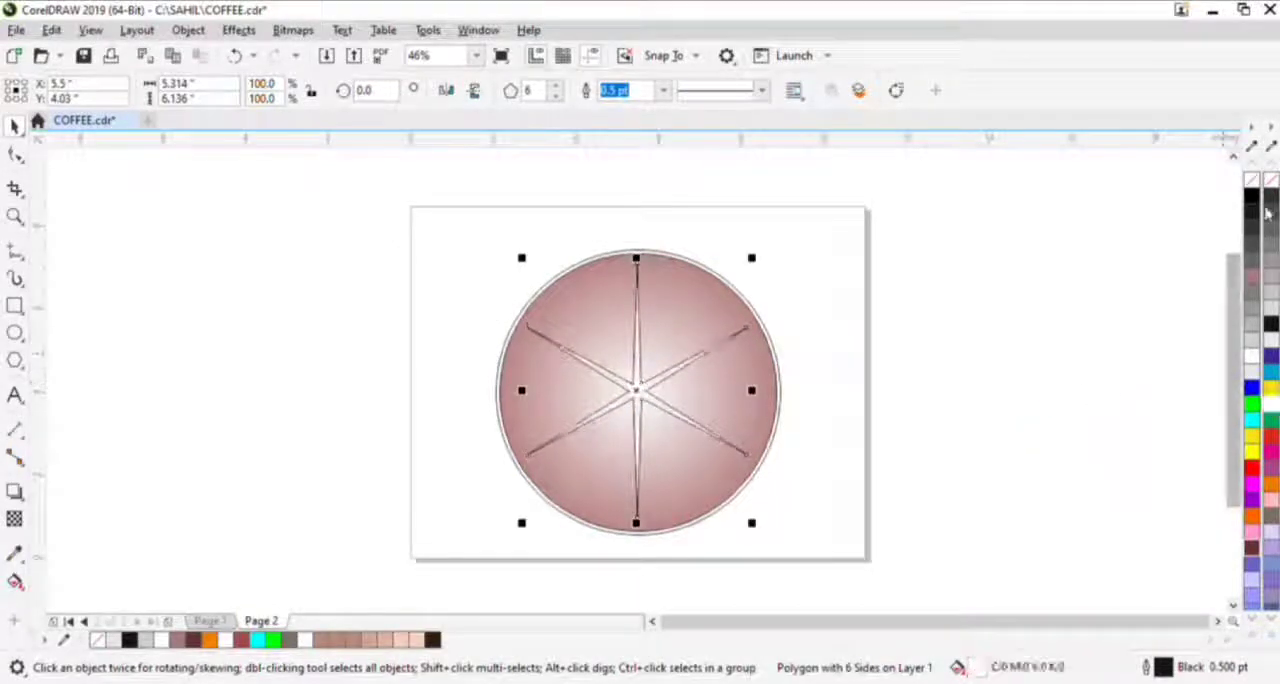
right_click(1252, 180)
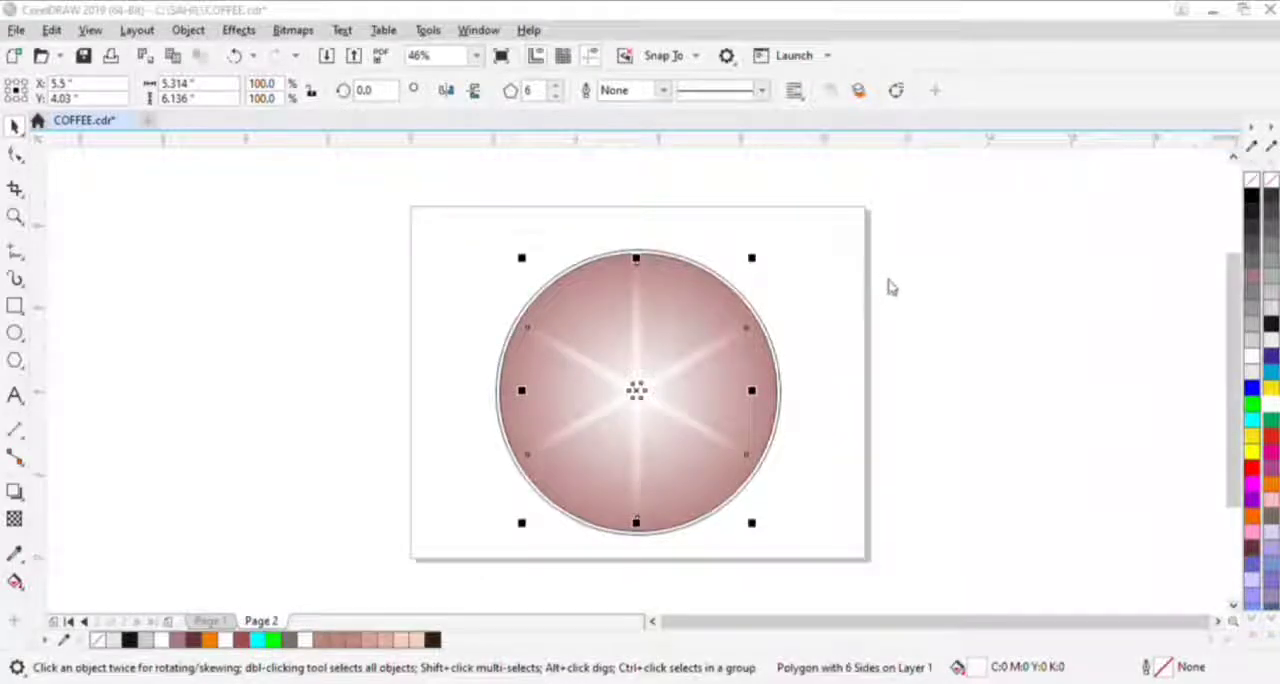
left_click(1015, 326)
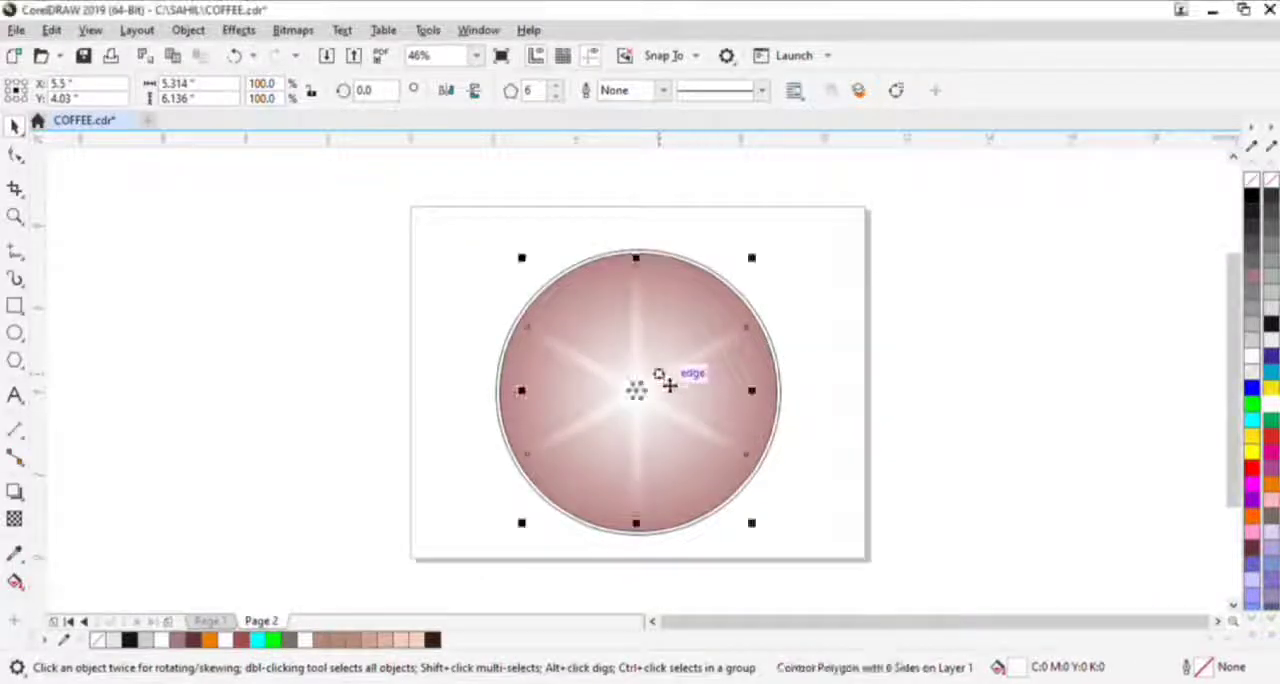
- Add a copy of the star rotated to about 334° and shrink it around the circle's centre to about 4.98 × 4.53 in
left_click(700, 374)
left_click_drag(758, 252, 810, 332)
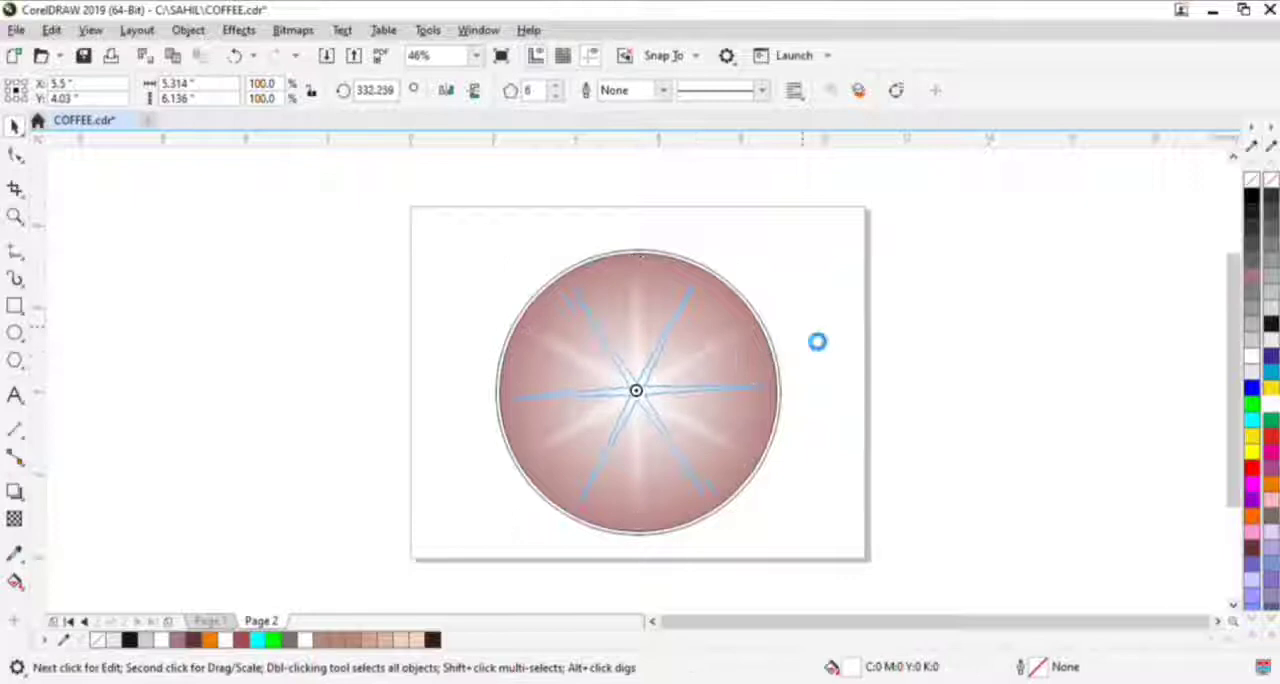
key("ctrl+z")
left_click_drag(768, 270, 809, 337)
left_click(689, 386)
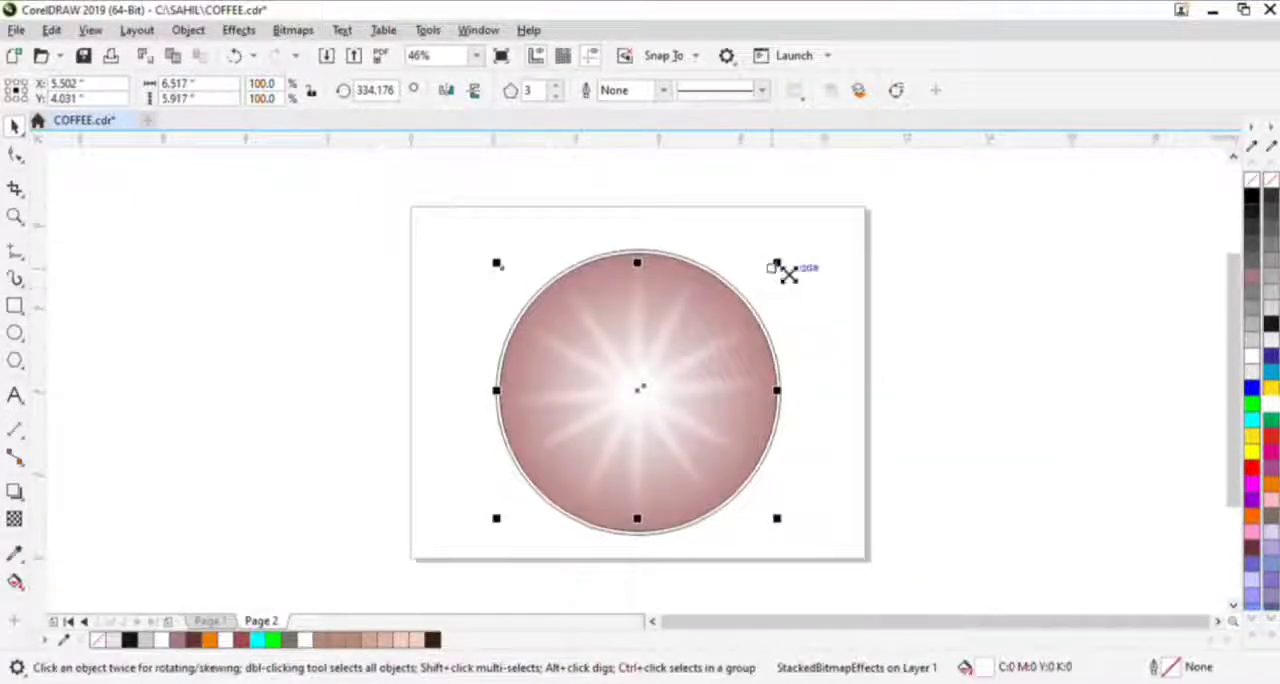
left_click_drag(779, 265, 745, 290)
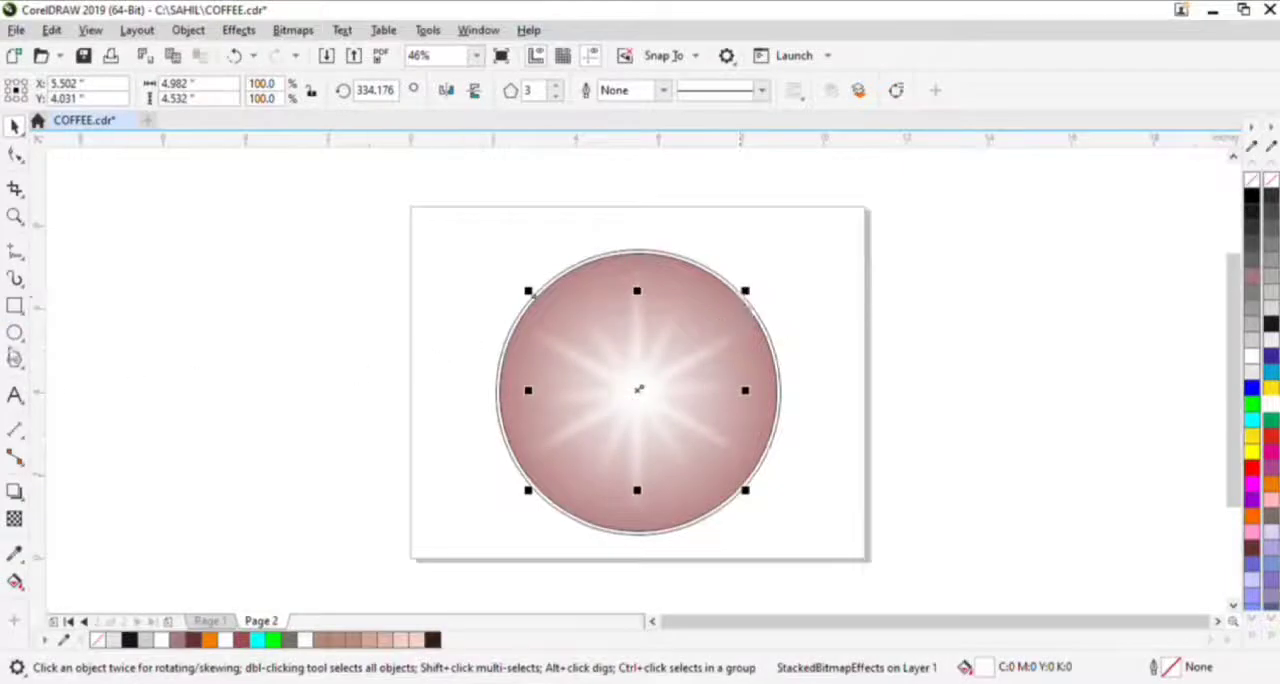
- Draw a rectangle about 1.96 × 1.64 in beside the page and round its two top corners to 0.1 in
left_click(15, 308)
left_click_drag(297, 334, 384, 404)
scroll(340, 360, "up", 6)
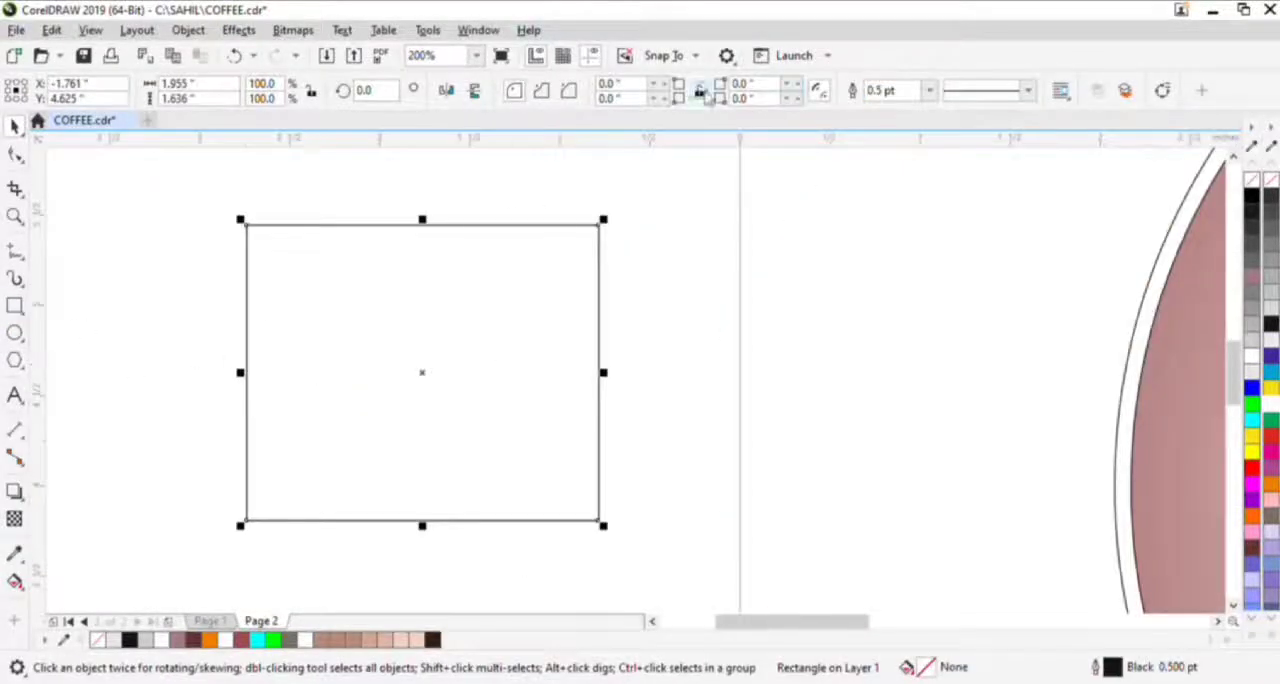
left_click(700, 91)
type("2")
key("Return")
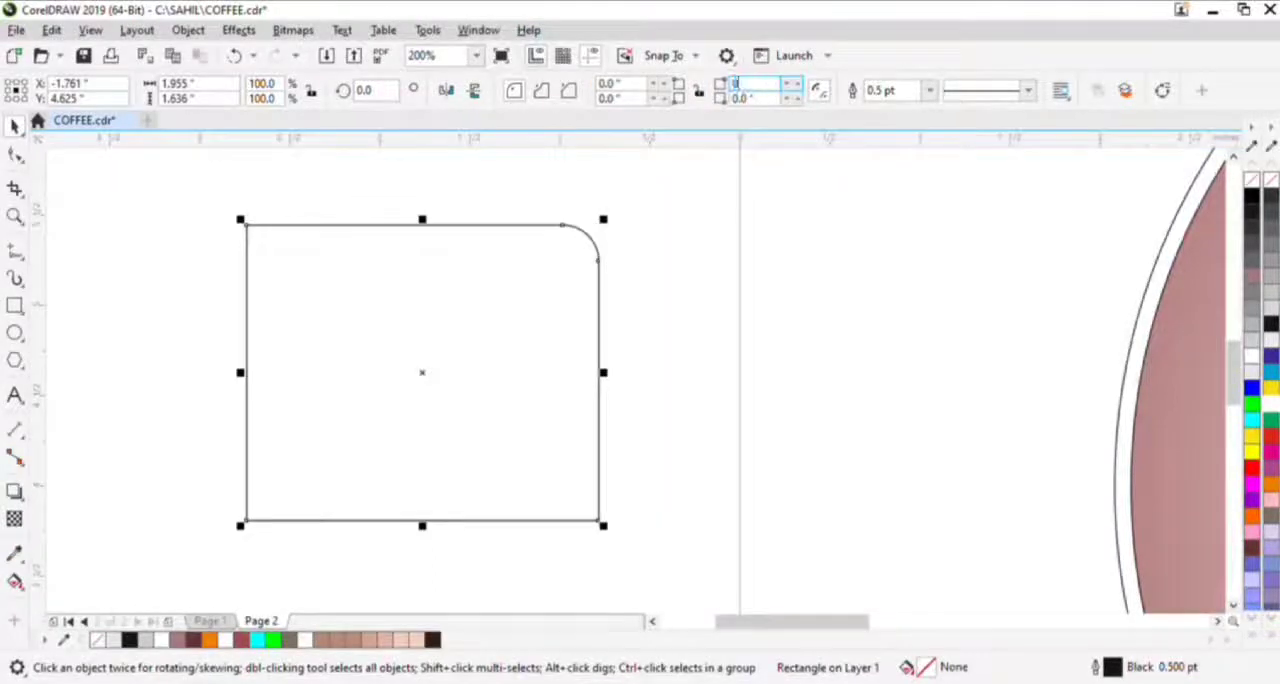
key("BackSpace")
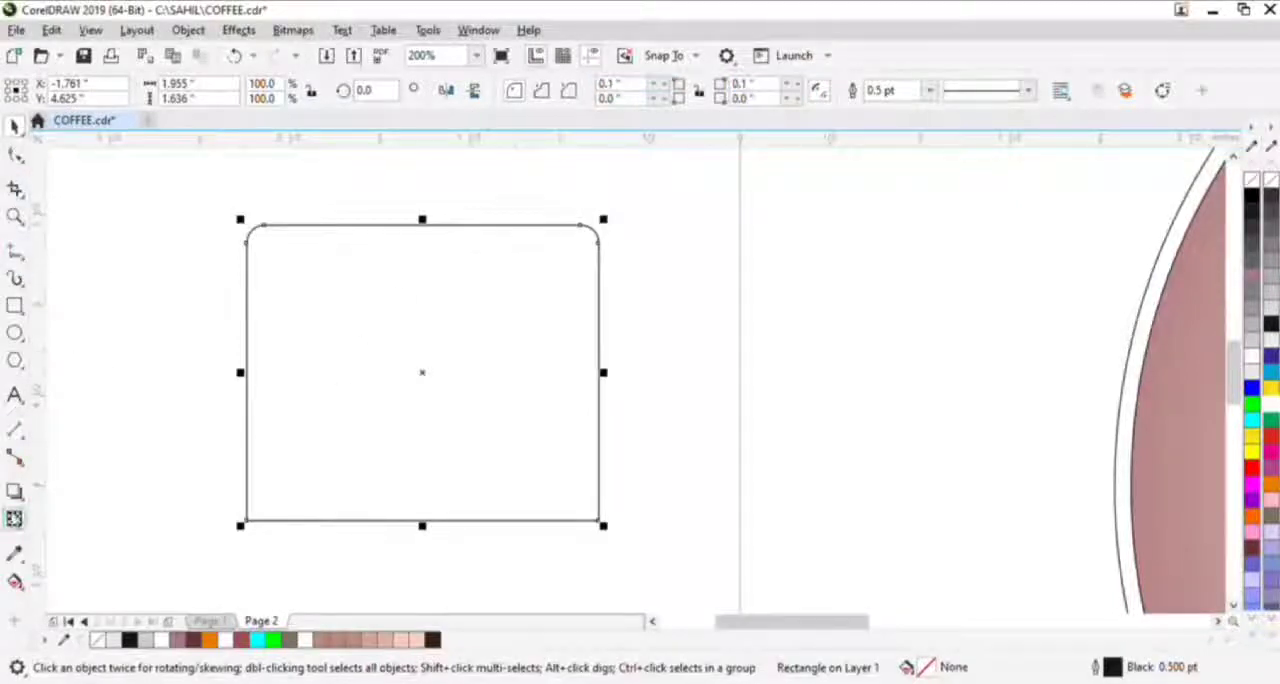
- Shape the rectangle into a cup with an envelope, narrowing the base symmetrically and bowing both sides outward
left_click(63, 580)
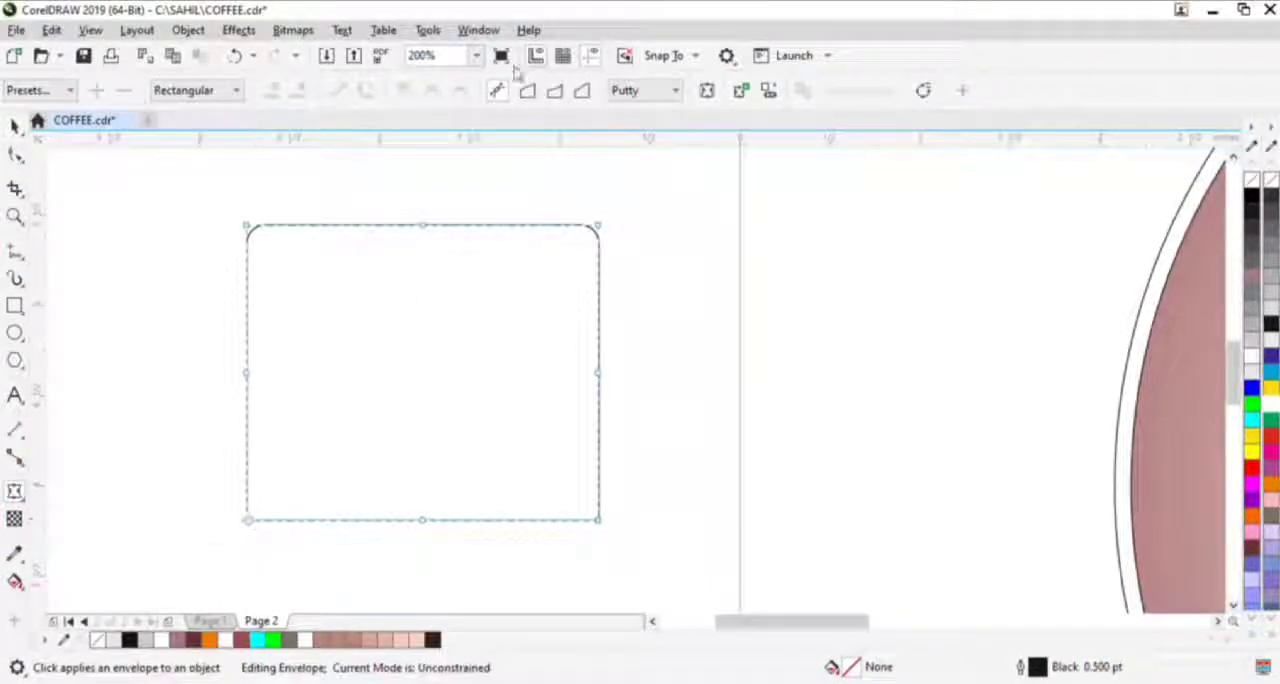
left_click_drag(249, 520, 327, 520)
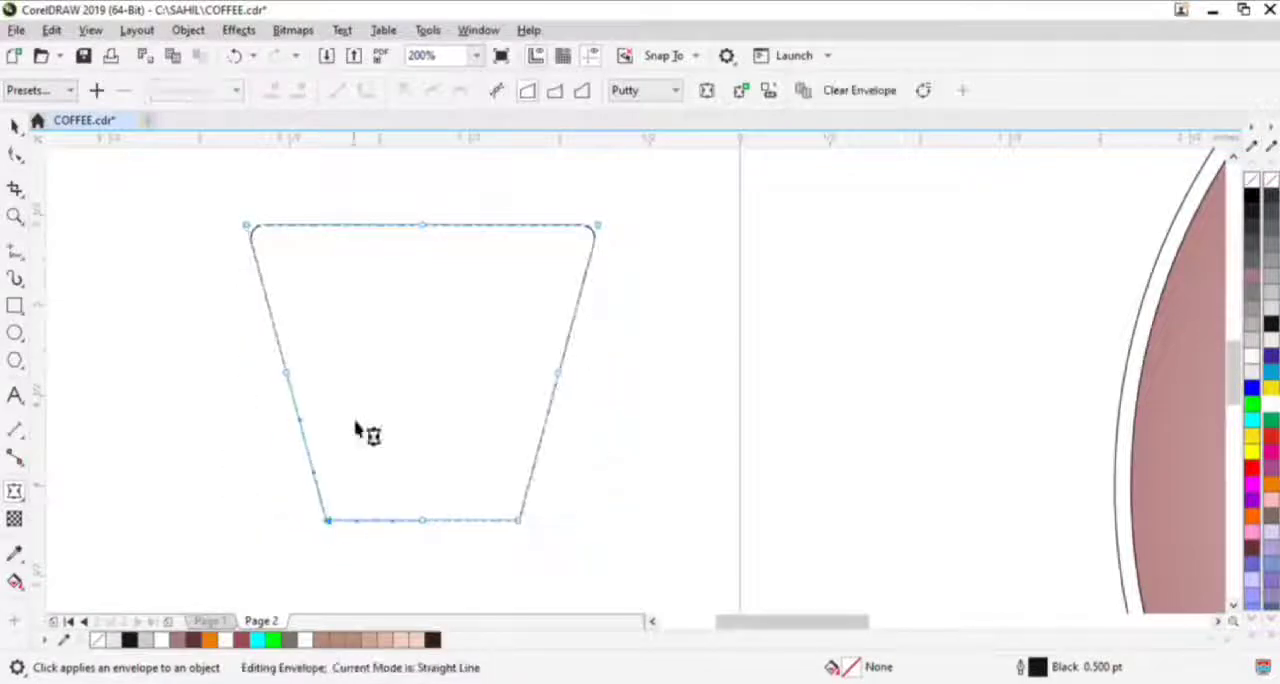
left_click_drag(563, 372, 592, 392)
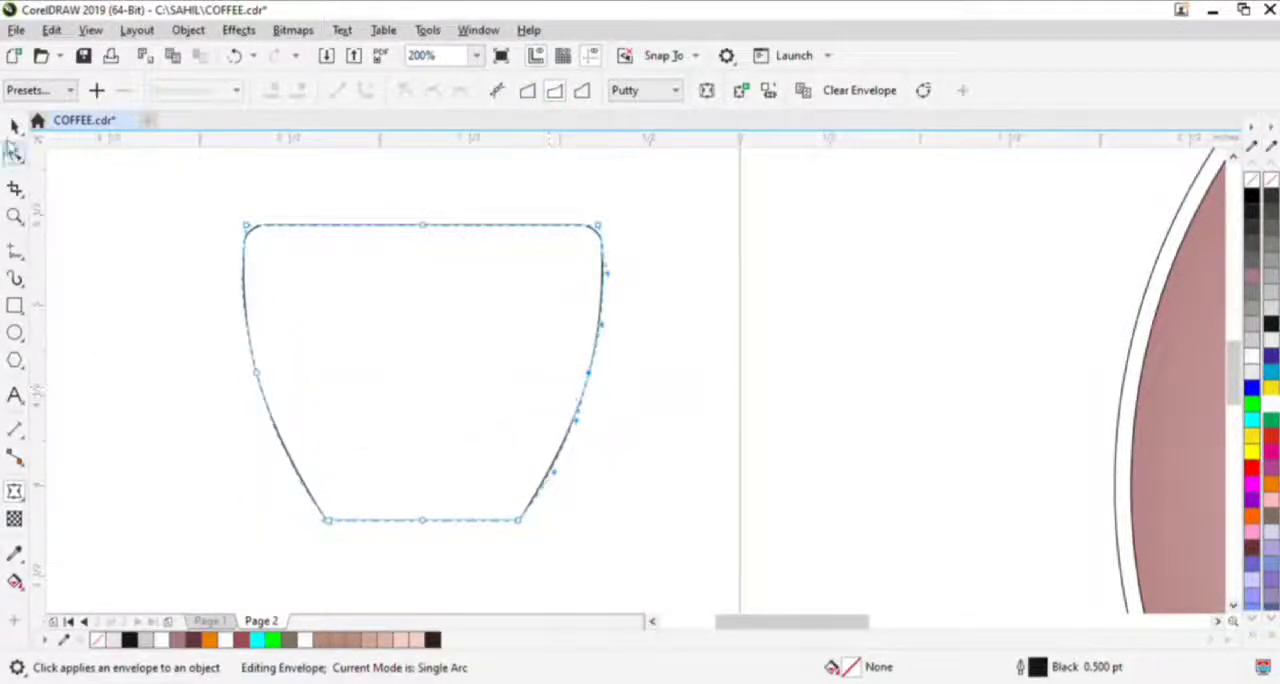
key("space")
- Draw a saucer rectangle about 2.5 × 0.33 in centred under the cup, with 0.5 in chamfers on its bottom corners
left_click_drag(288, 396, 280, 391)
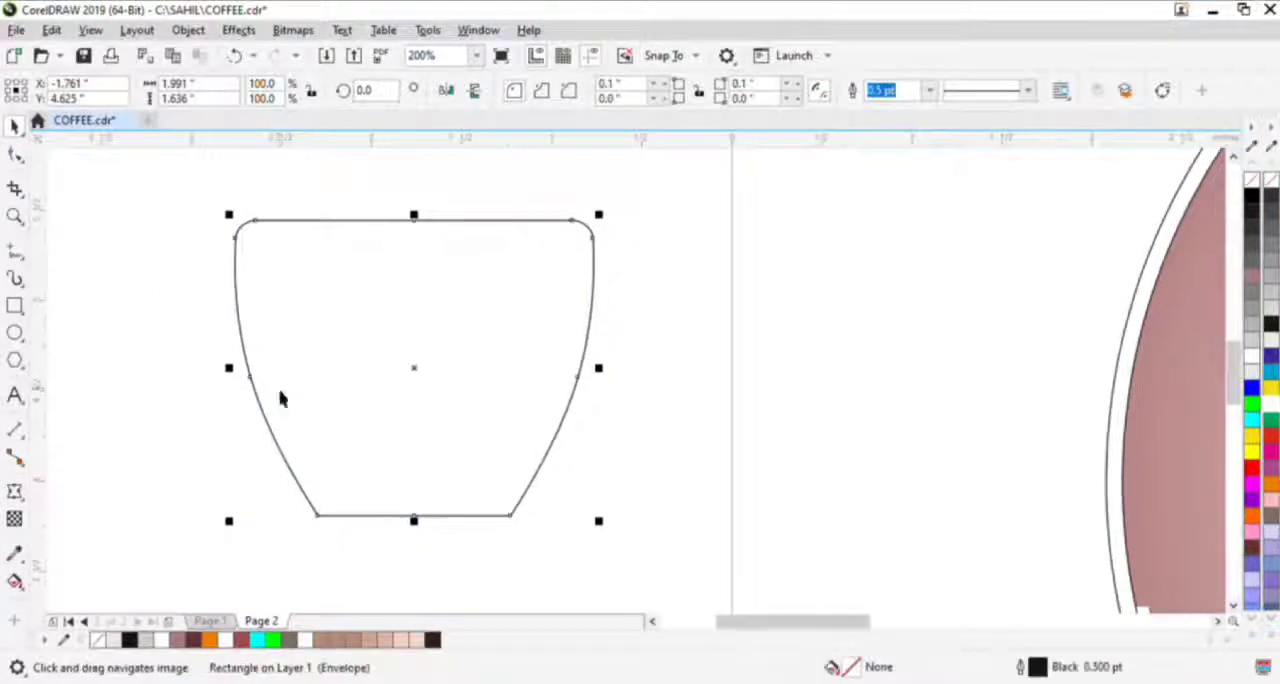
left_click(16, 308)
left_click_drag(233, 535, 680, 435)
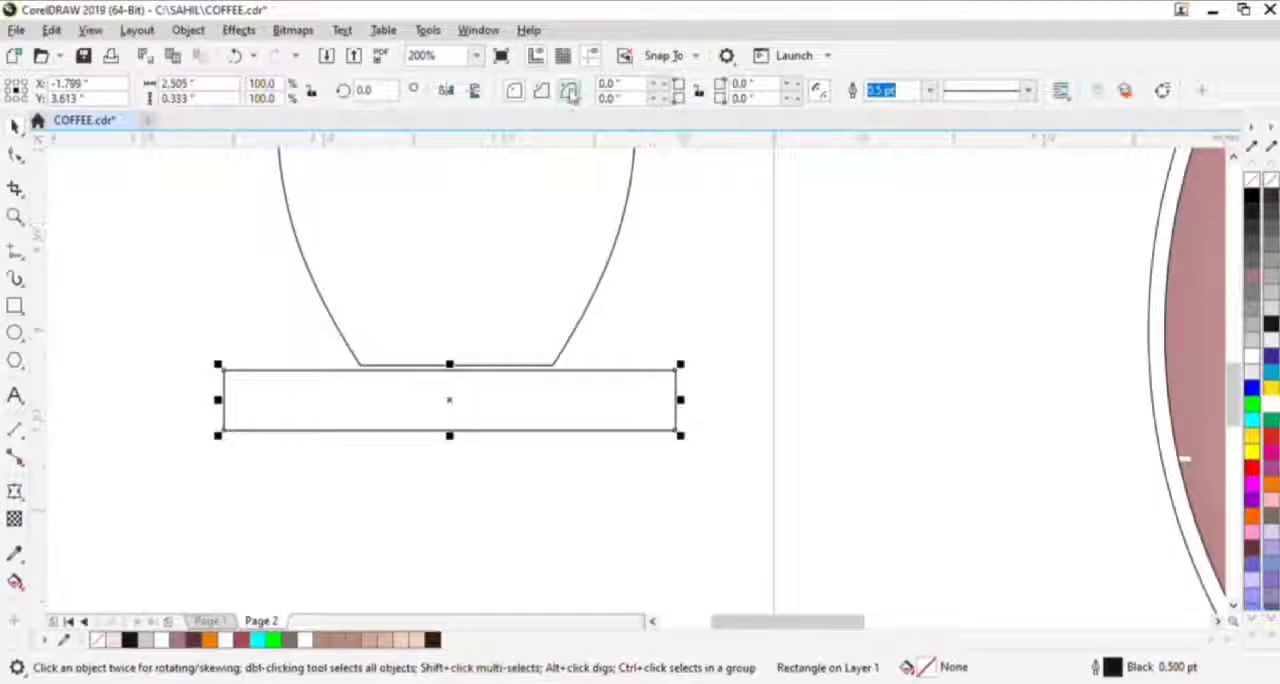
left_click(799, 101)
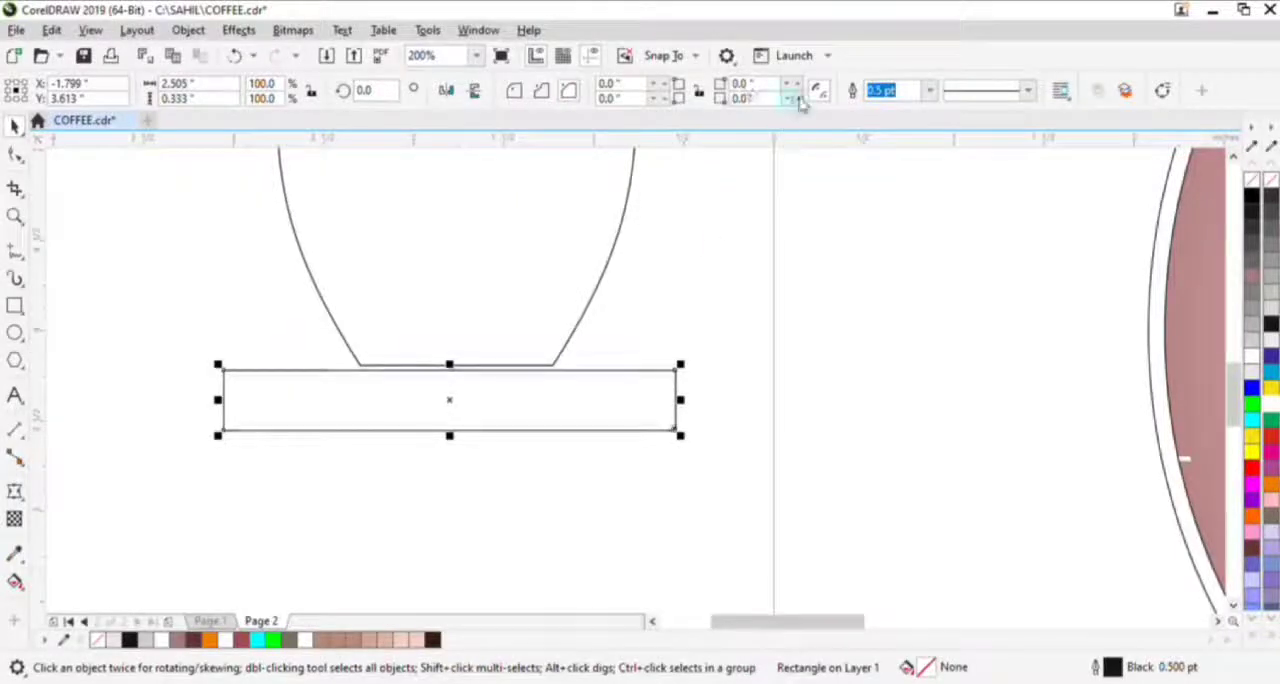
type("0.5")
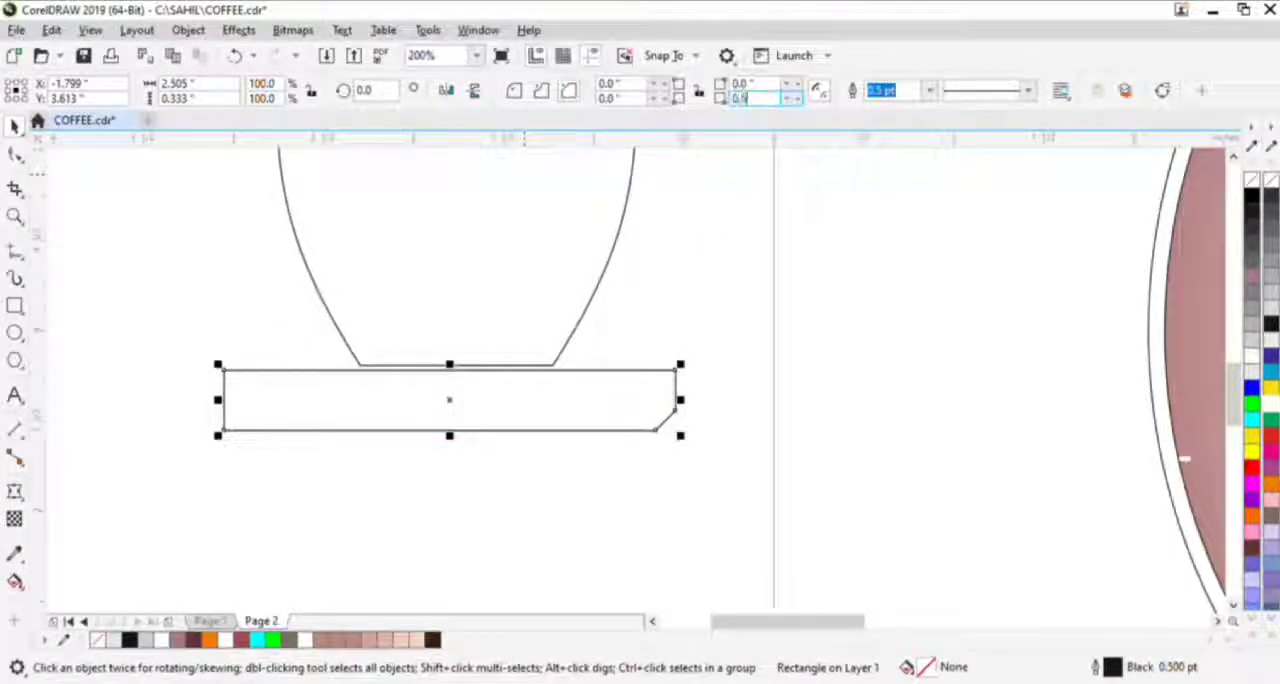
key("Tab")
type("0.5")
key("Return")
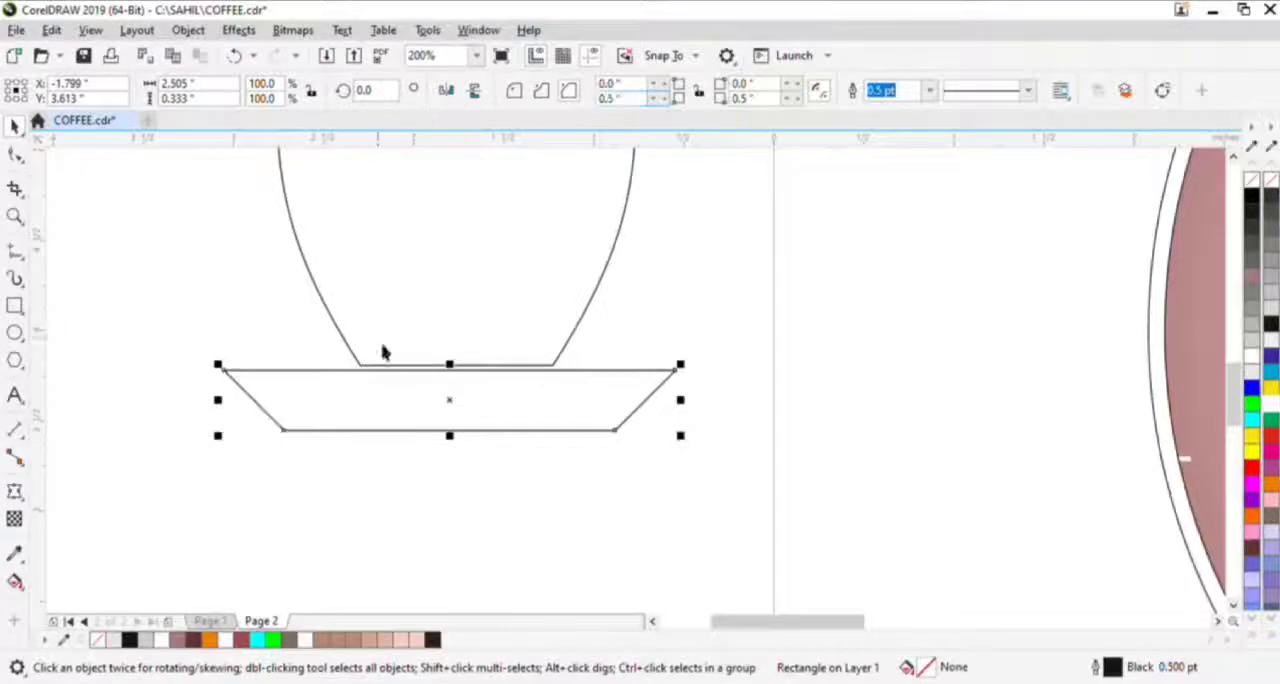
left_click_drag(459, 405, 470, 405)
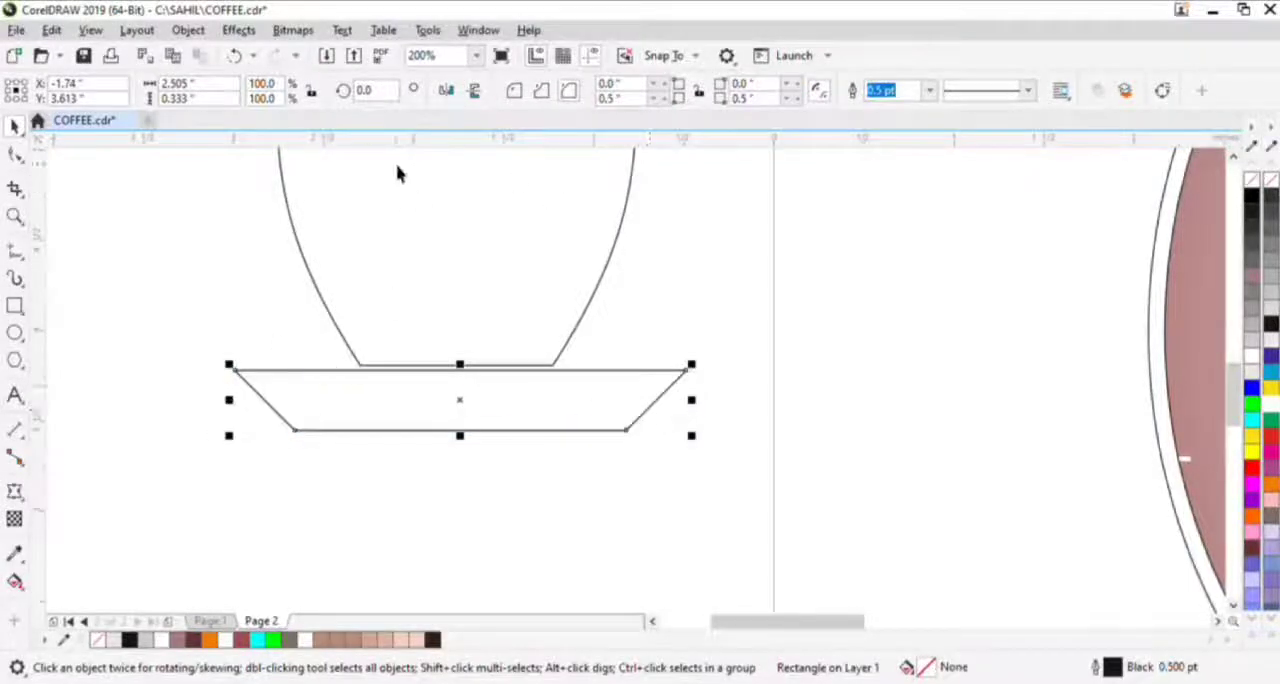
- Convert the saucer to curves and bend its left slanted side outward
key("ctrl+q")
key("F10")
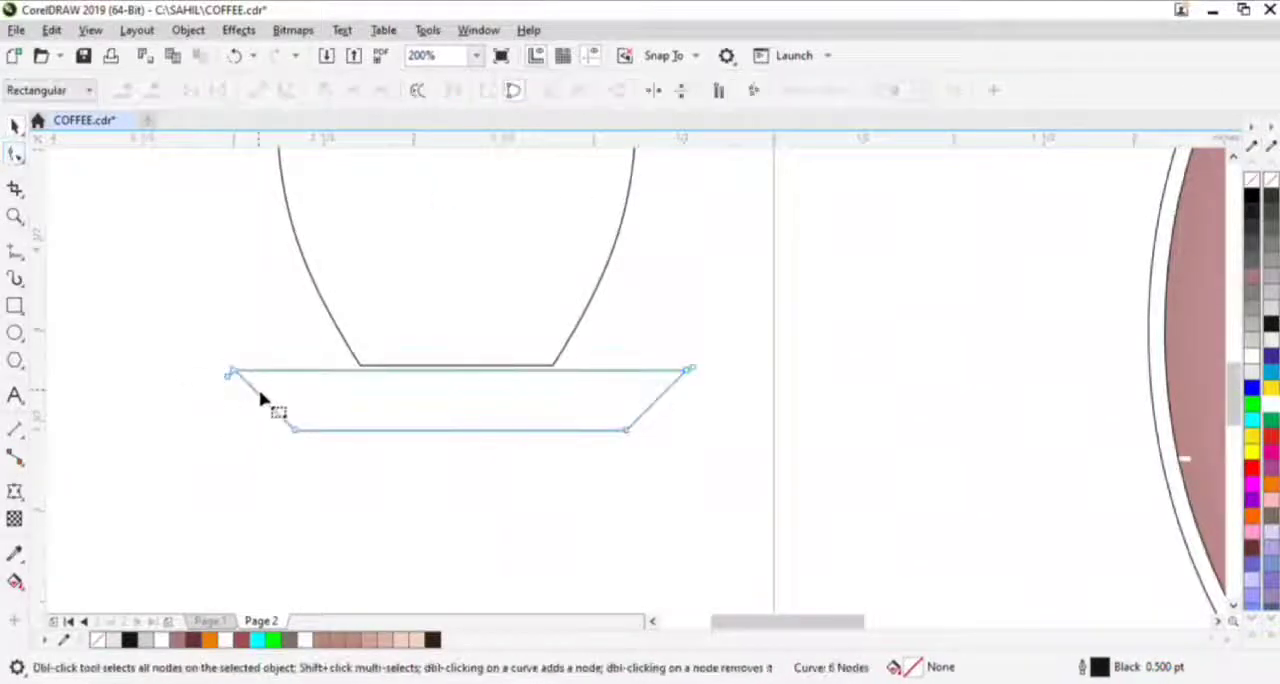
left_click(262, 398)
left_click(290, 90)
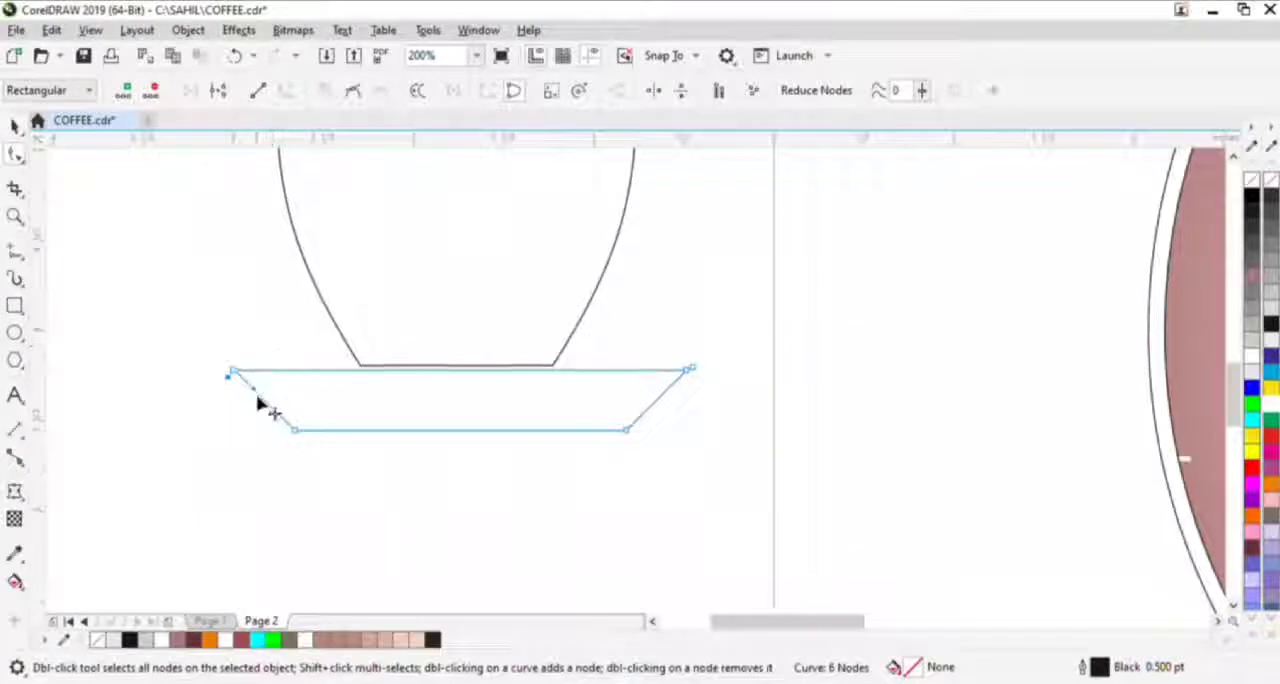
left_click_drag(257, 400, 268, 408)
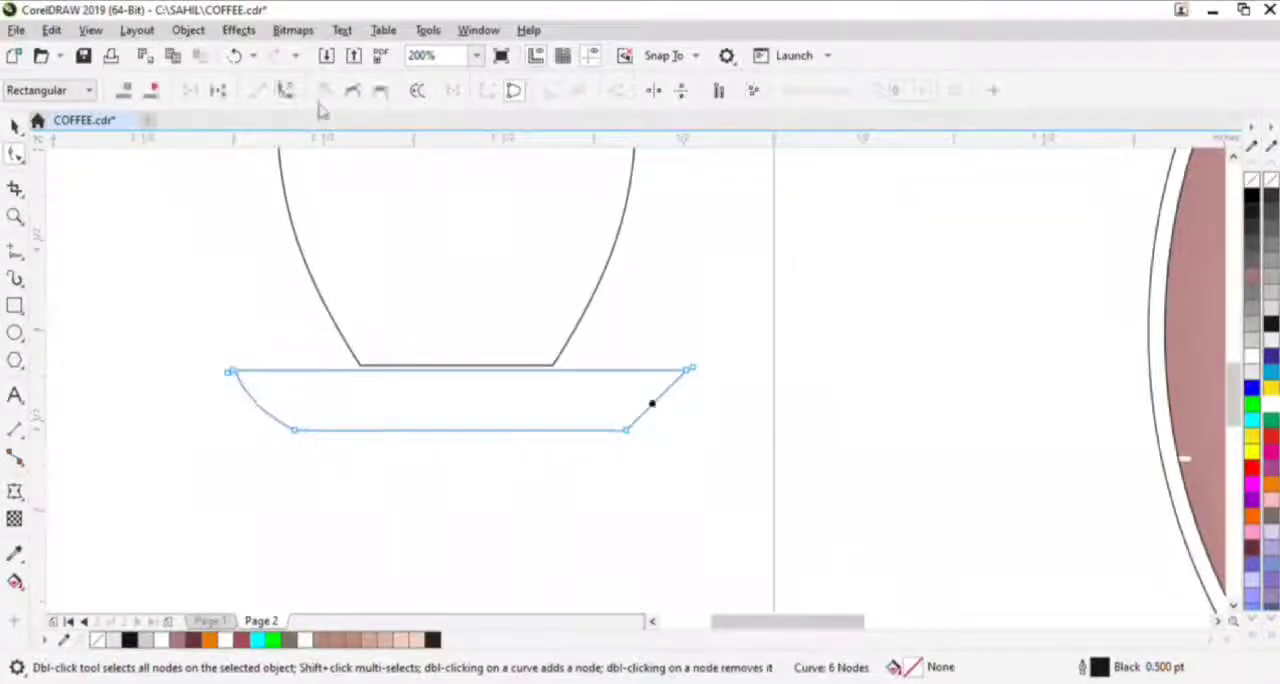
- Convert the saucer's right slanted side to a curve and bend it outward to match the left one
left_click(286, 91)
scroll(618, 373, "up", 1)
left_click_drag(699, 425, 717, 432)
scroll(717, 433, "down", 1)
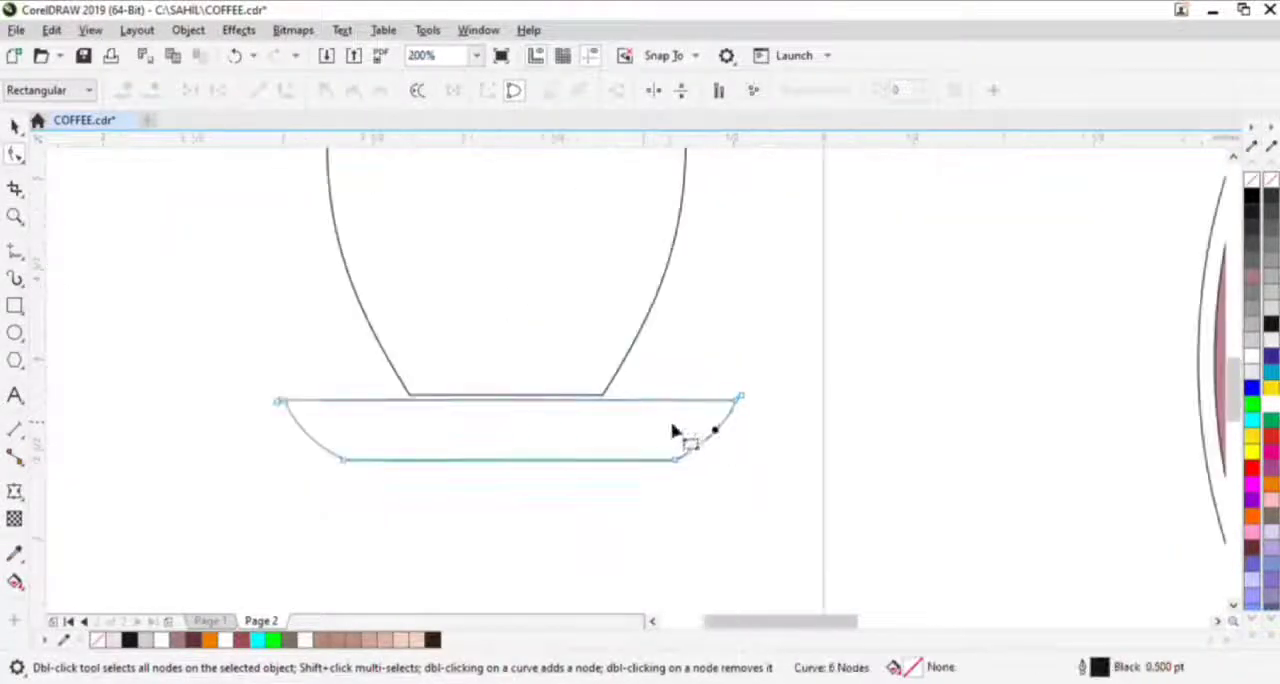
key("space")
- Place a vertical guideline through the cup's centre and start a half-heart on it above the cup with the Pen tool
scroll(571, 429, "down", 1)
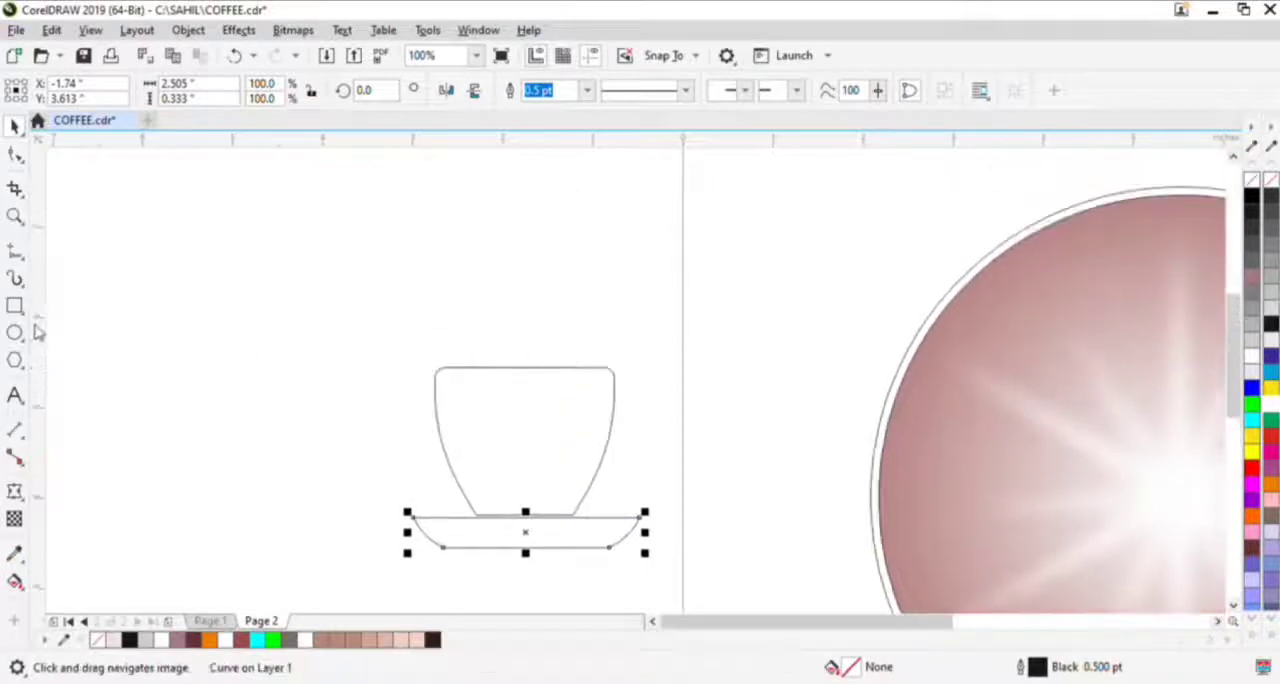
left_click_drag(38, 332, 524, 368)
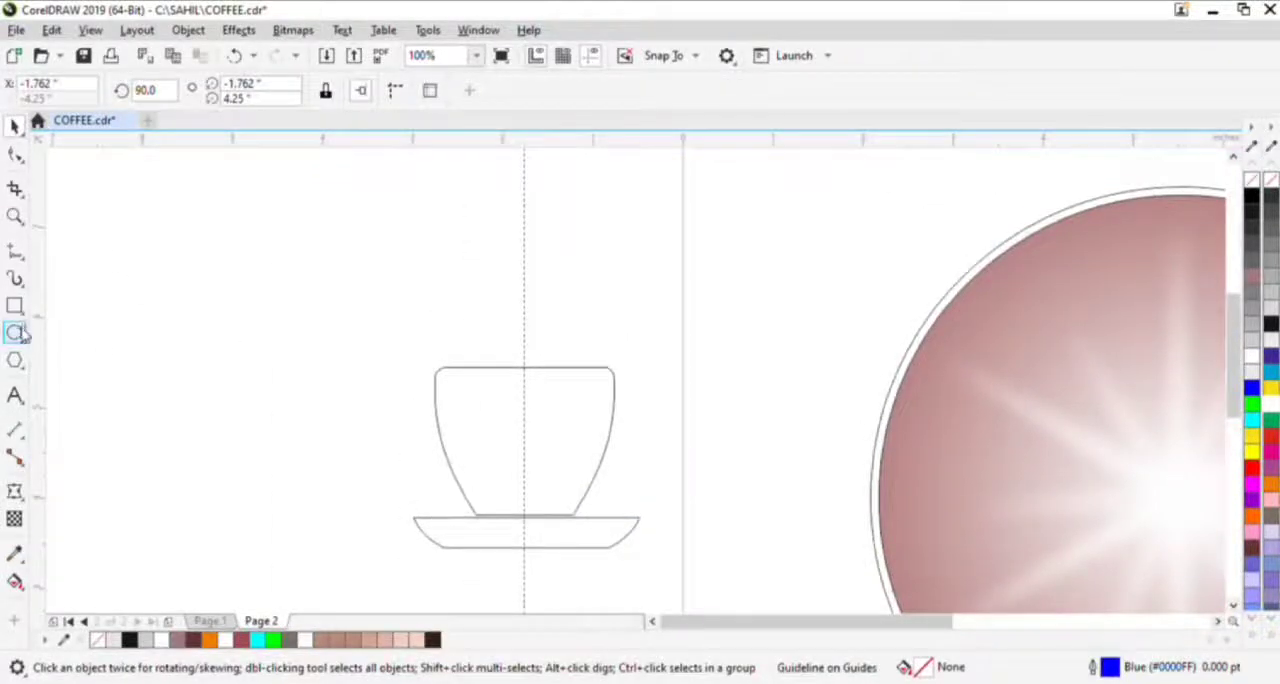
left_click(71, 328)
left_click_drag(524, 297, 534, 381)
left_click(534, 324)
scroll(534, 335, "up", 2)
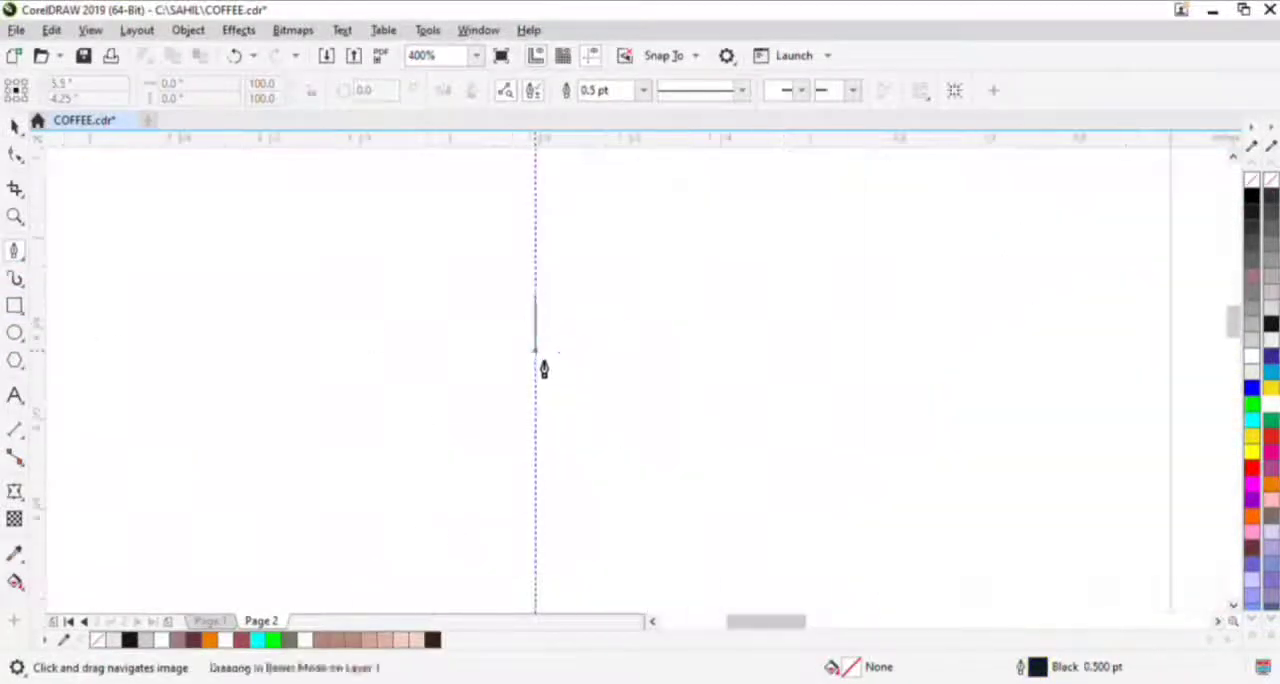
left_click(535, 350)
left_click_drag(705, 308, 801, 326)
left_click(705, 308, "alt")
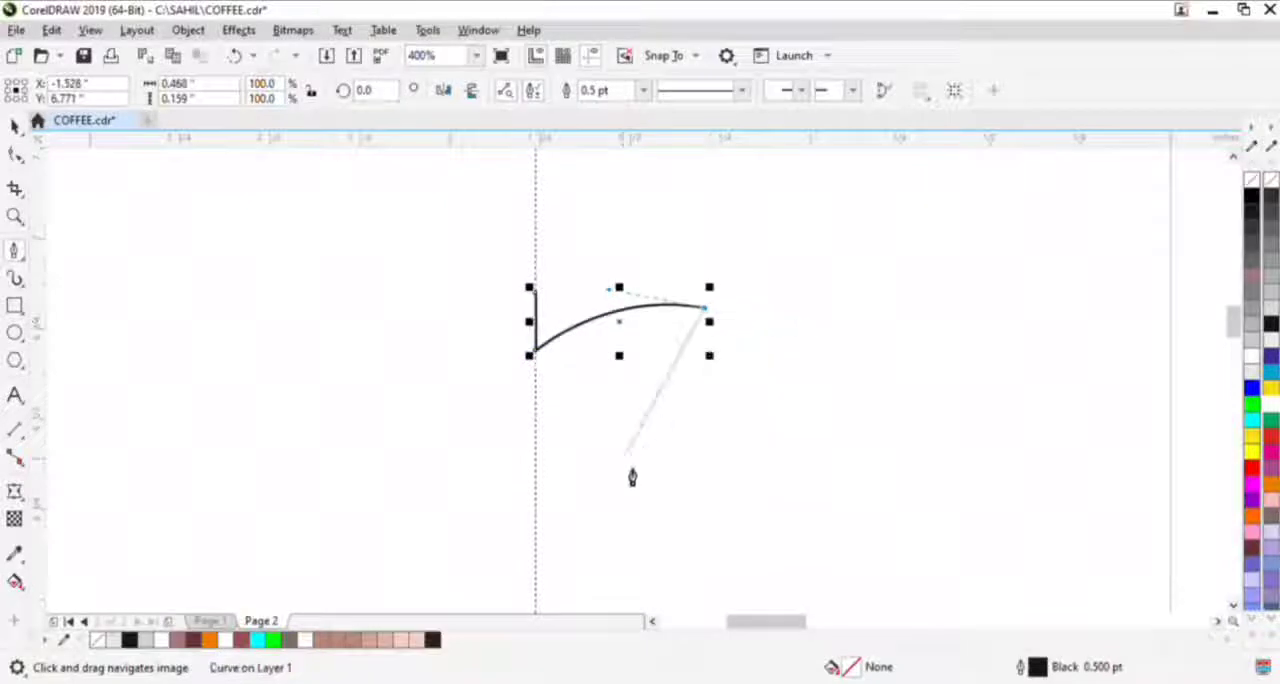
- Extend the Pen curve down around its right side and back to the guideline, about 0.56 × 0.98 in overall
scroll(590, 497, "down", 2)
scroll(587, 524, "up", 1)
left_click_drag(585, 522, 408, 547)
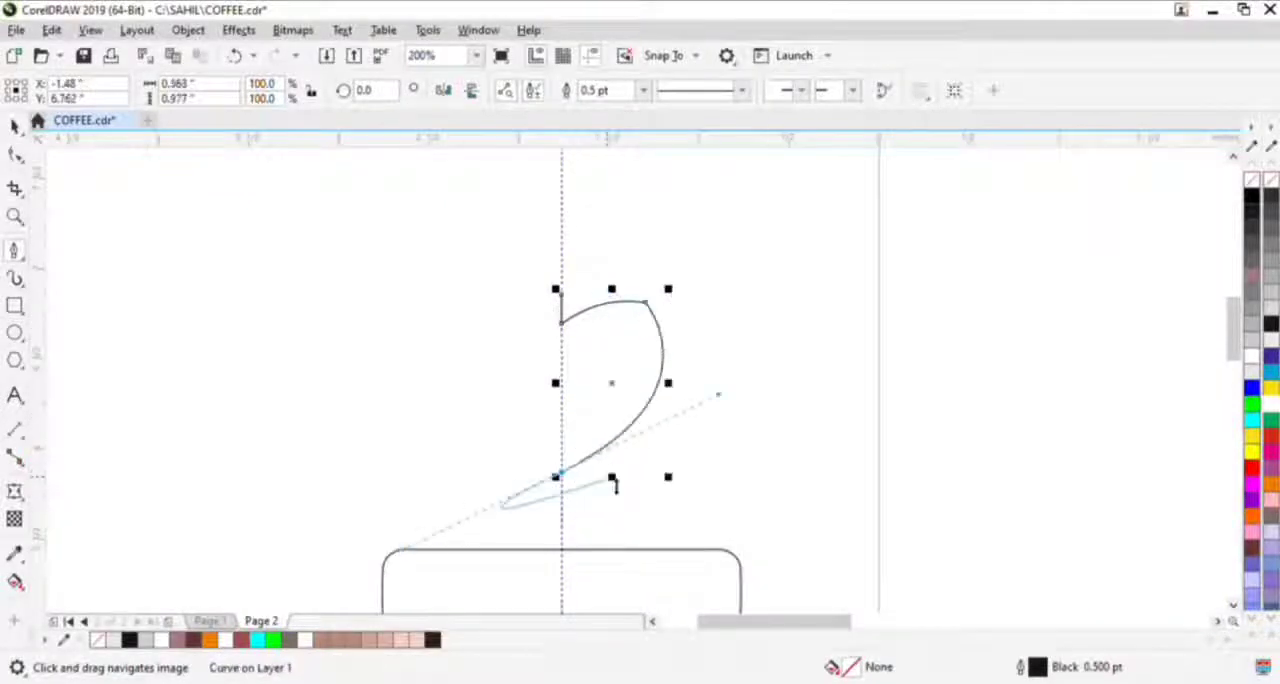
left_click(561, 471, "alt")
scroll(560, 488, "up", 1)
left_click(563, 491)
scroll(566, 498, "down", 3)
scroll(655, 397, "up", 2)
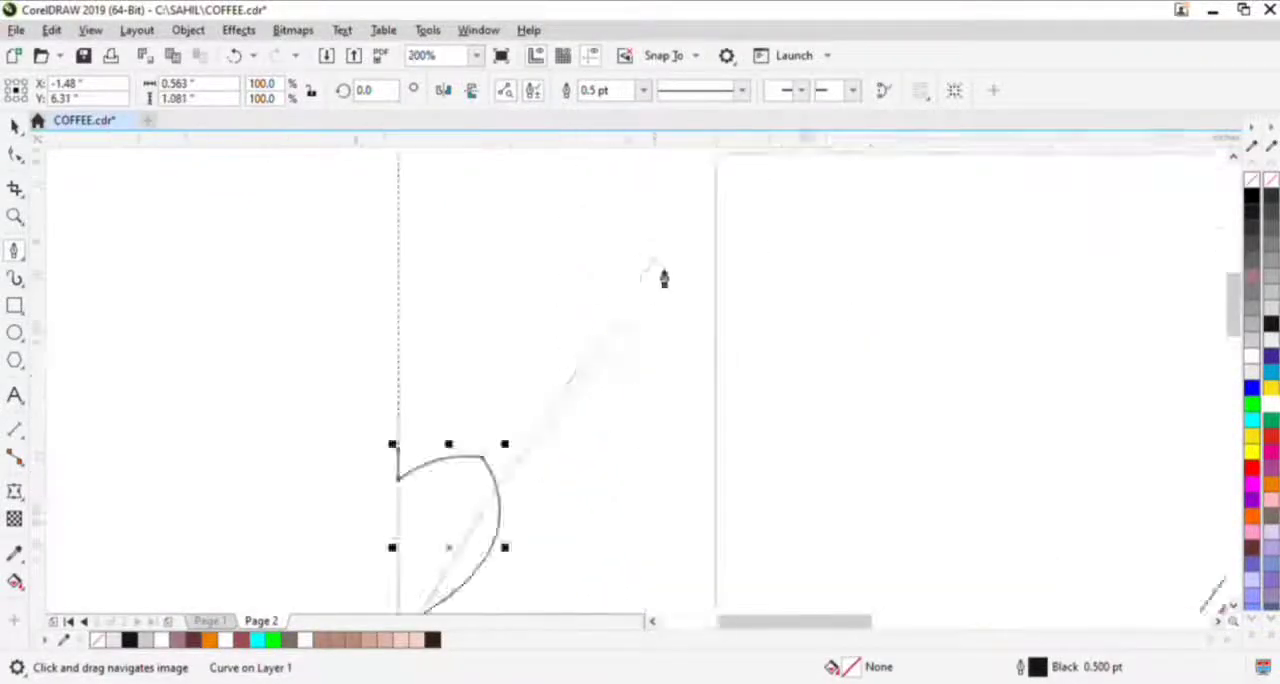
scroll(666, 278, "down", 1)
scroll(586, 380, "up", 1)
left_click_drag(565, 365, 498, 205)
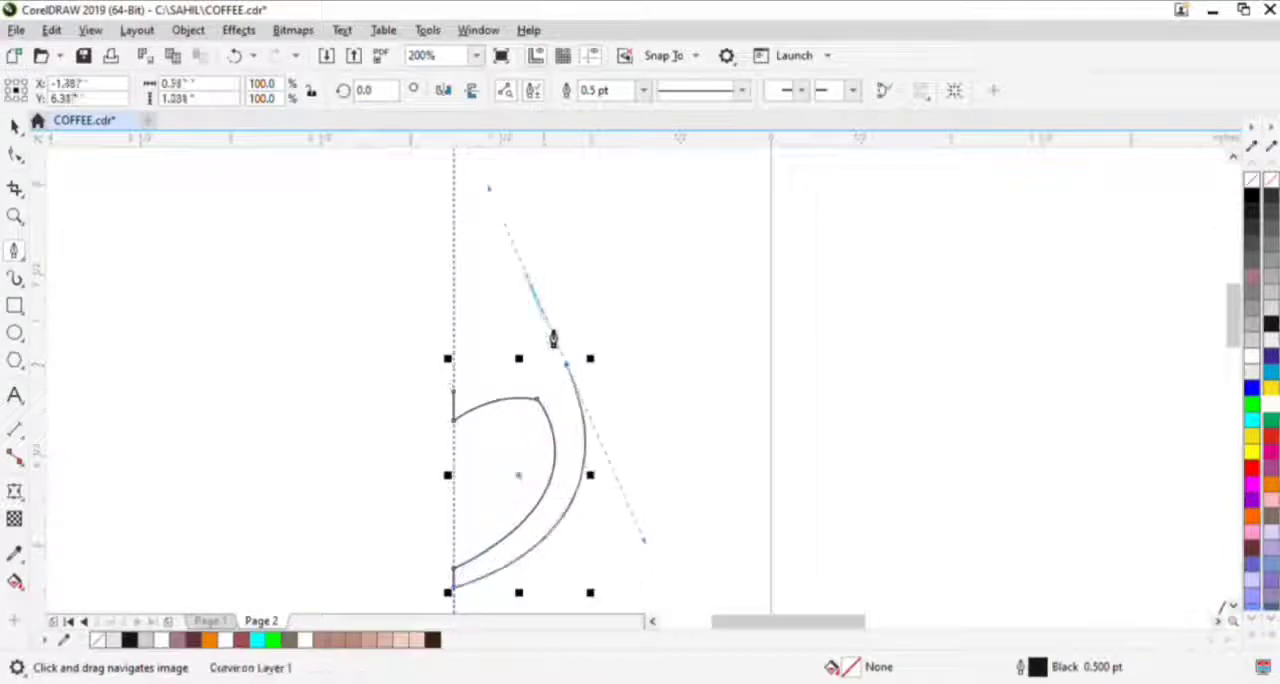
key("ctrl+z")
key("ctrl+z")
key("ctrl+z")
key("ctrl+z")
key("ctrl+z")
key("ctrl+shift+z")
key("ctrl+shift+z")
- Remove the short vertical stub and the upper corner node to leave a smooth handle curve starting and ending on the guideline
key("space")
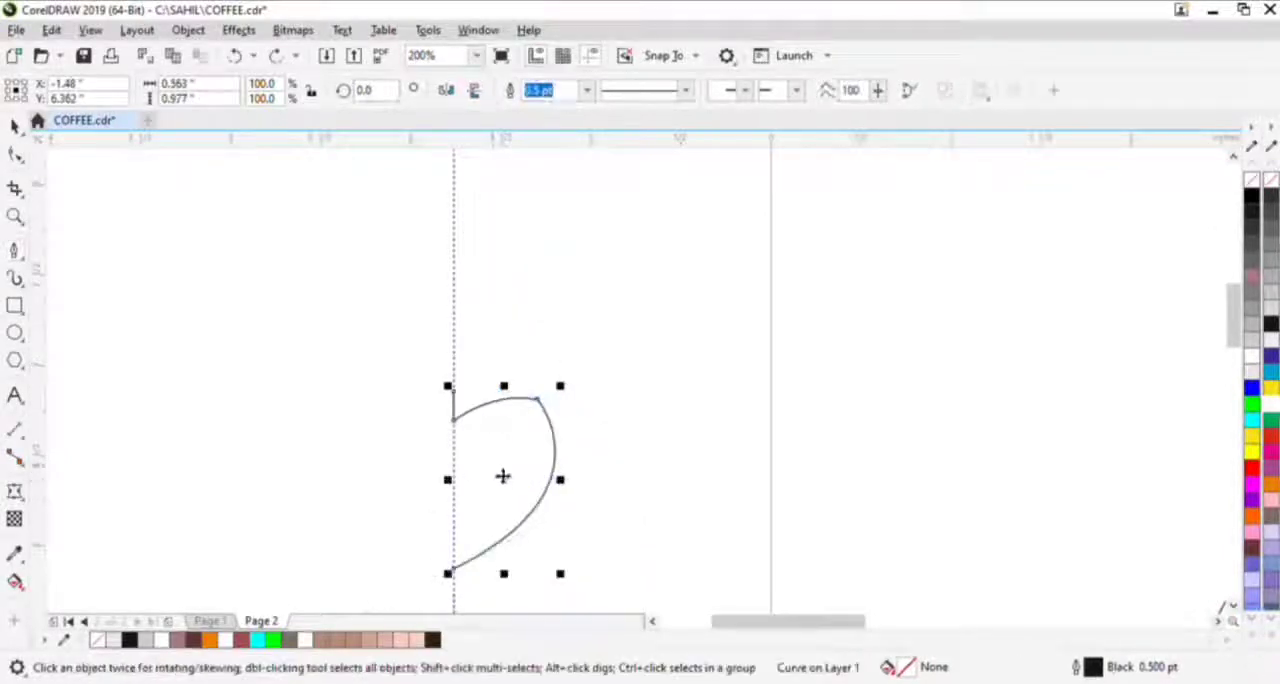
left_click(12, 157)
left_click(455, 390)
key("Delete")
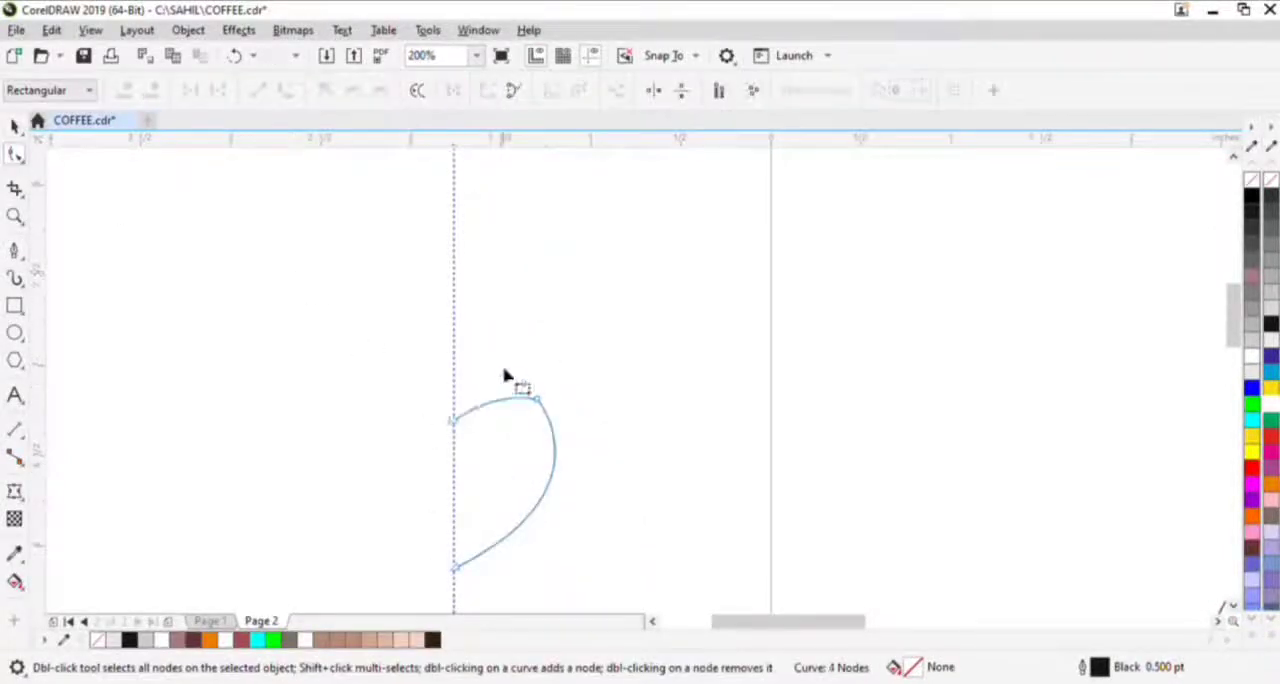
left_click(537, 399)
key("Delete")
left_click_drag(555, 462, 626, 337)
key("space")
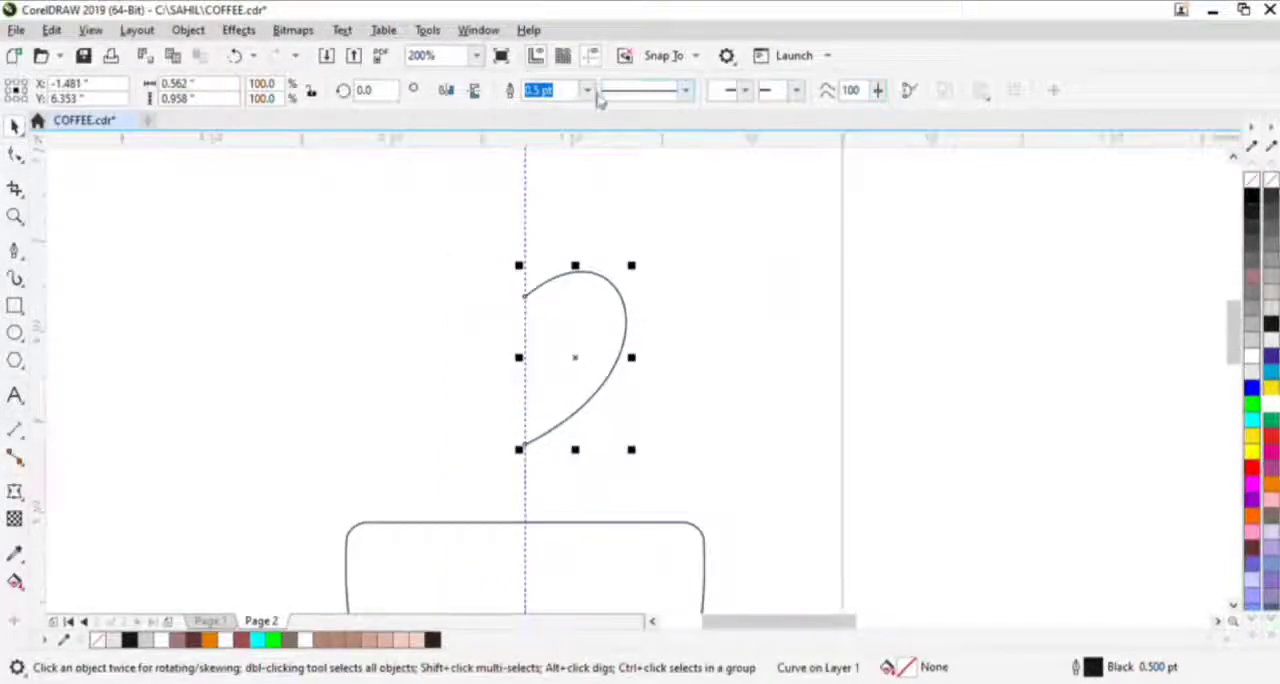
- Set the handle curve's outline width to 4 pt and convert the outline to an object
type("4")
key("Return")
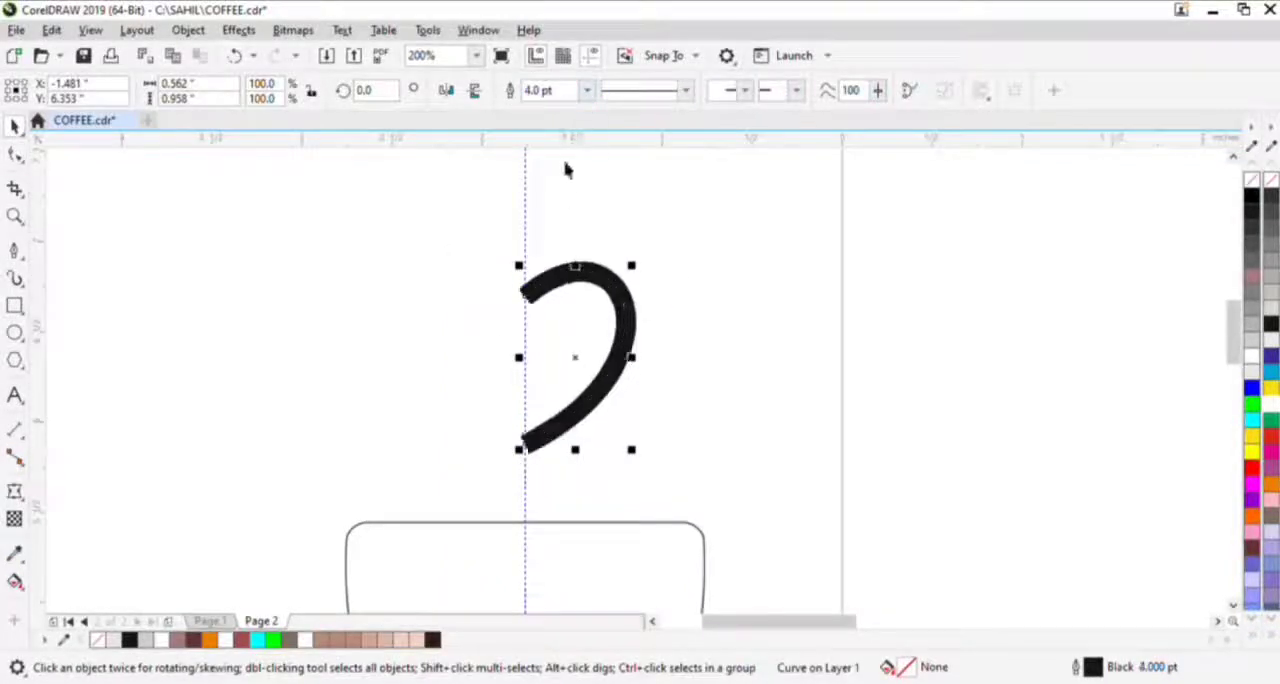
key("ctrl+shift+q")
- Move both corners of the handle's upper end onto the guideline and remove the extra nodes on its inner edge
key("F10")
scroll(512, 281, "up", 2)
left_click_drag(514, 278, 613, 403)
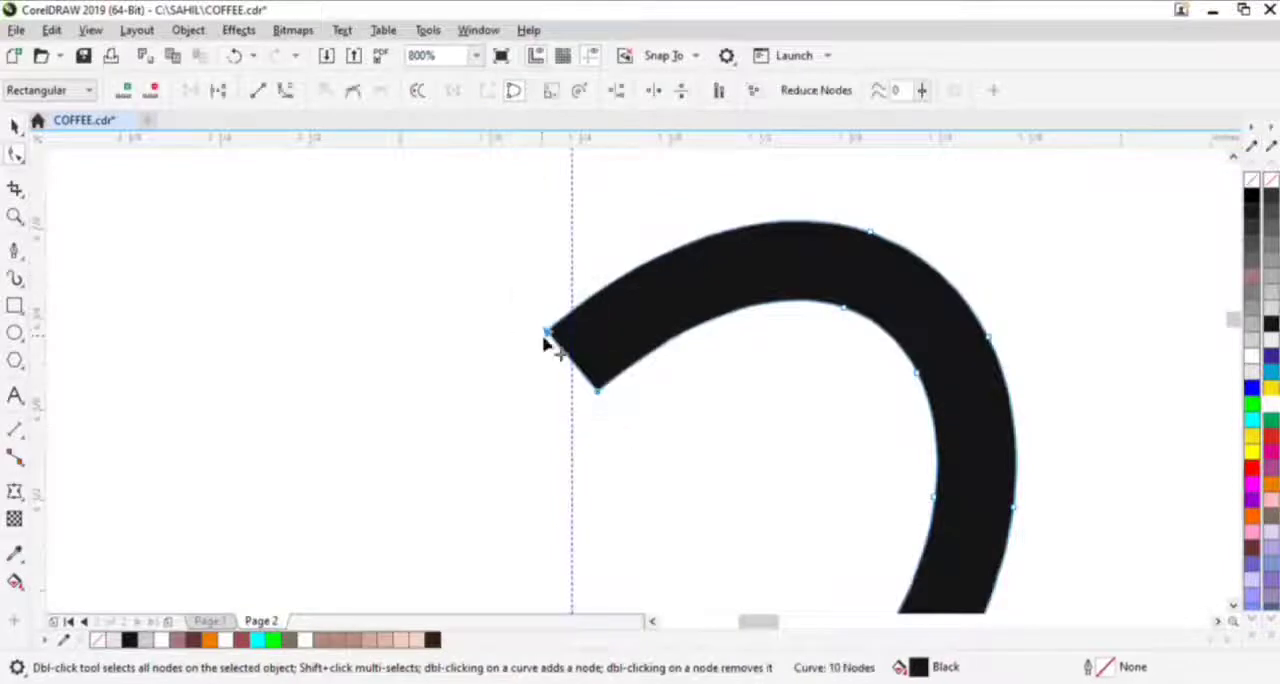
left_click_drag(548, 332, 570, 315)
left_click(606, 384)
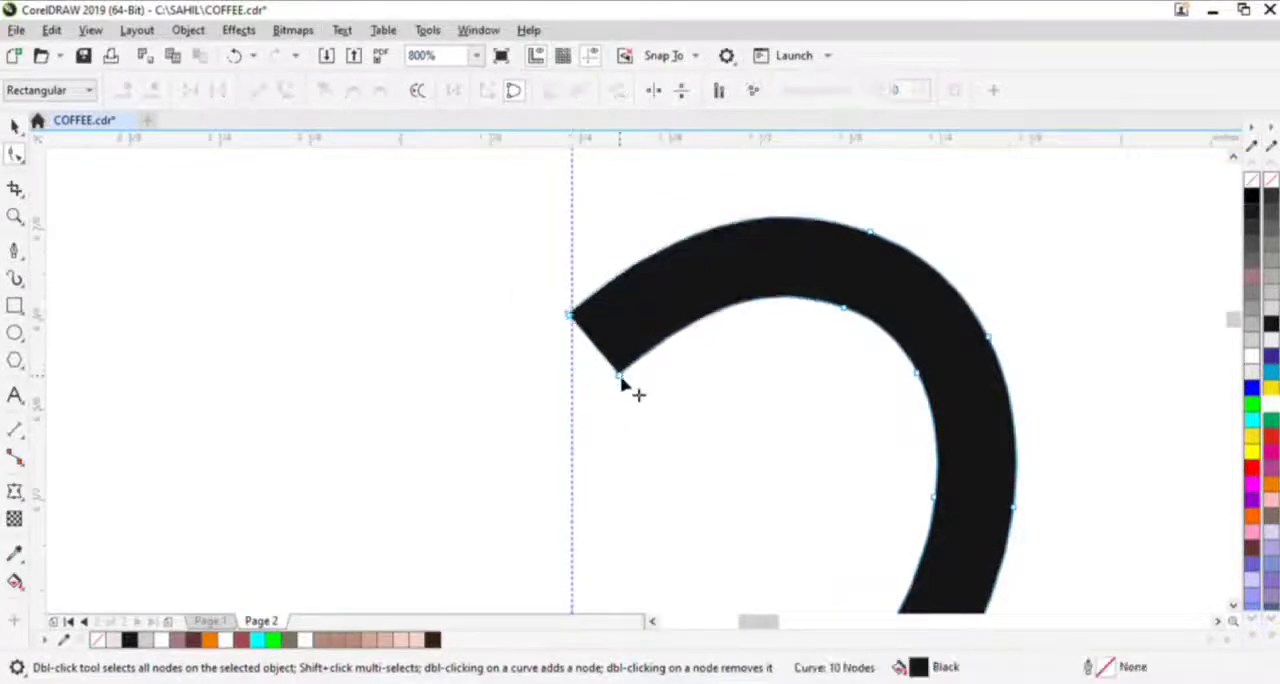
left_click_drag(620, 375, 572, 378)
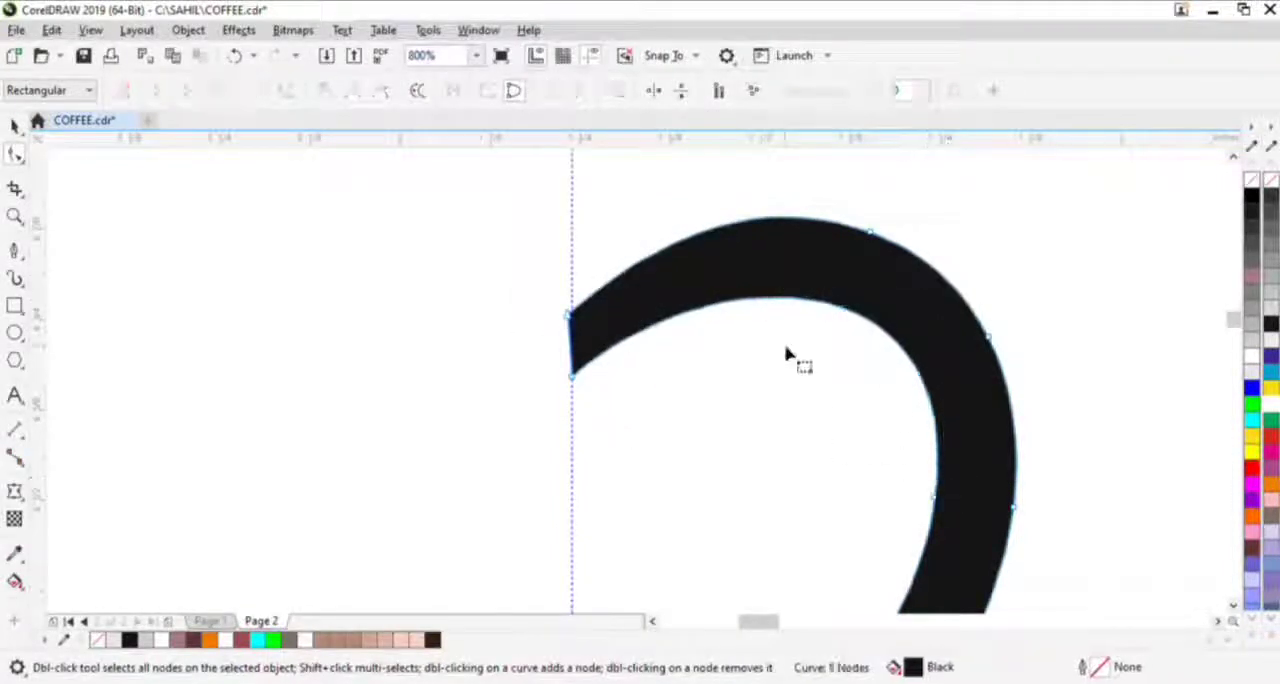
left_click(572, 378)
left_click_drag(718, 258, 634, 223)
- Move both corners of the handle's lower end onto the guideline
scroll(634, 260, "down", 2)
scroll(634, 416, "up", 1)
scroll(634, 418, "up", 1)
left_click_drag(630, 413, 647, 406)
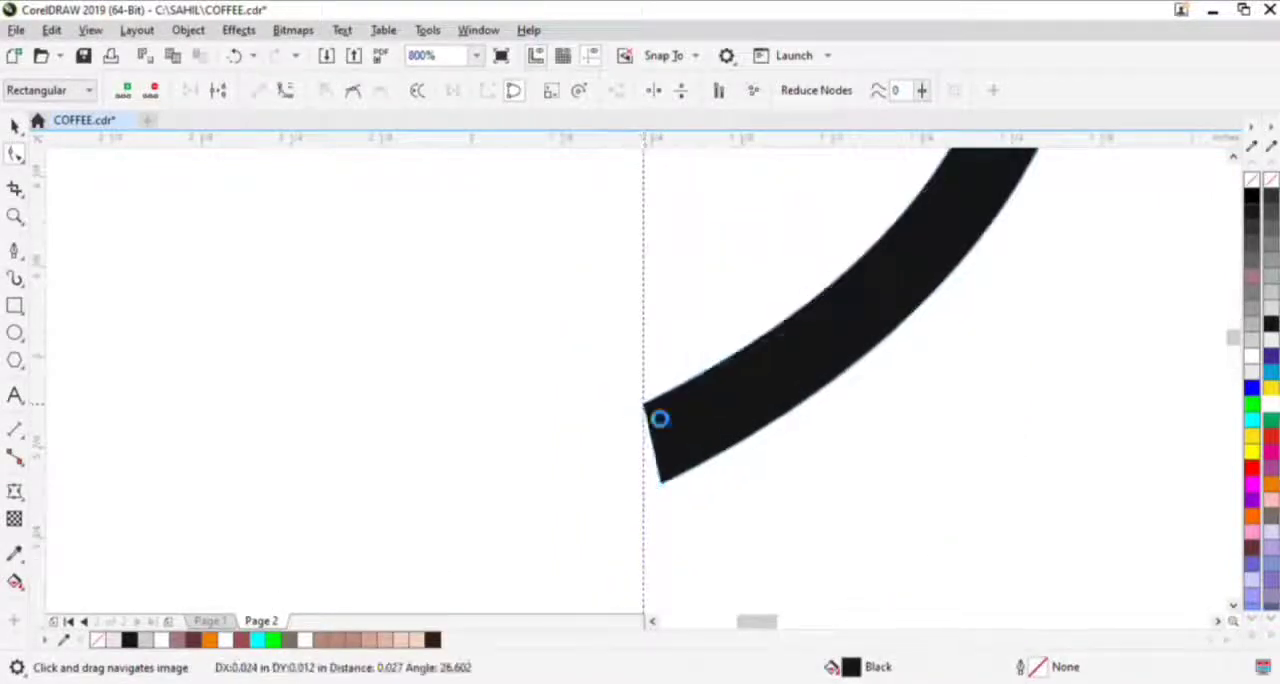
left_click_drag(662, 485, 645, 483)
- Move the inner corner of the handle's upper end slightly down along the guideline
scroll(645, 482, "down", 2)
scroll(690, 330, "up", 1)
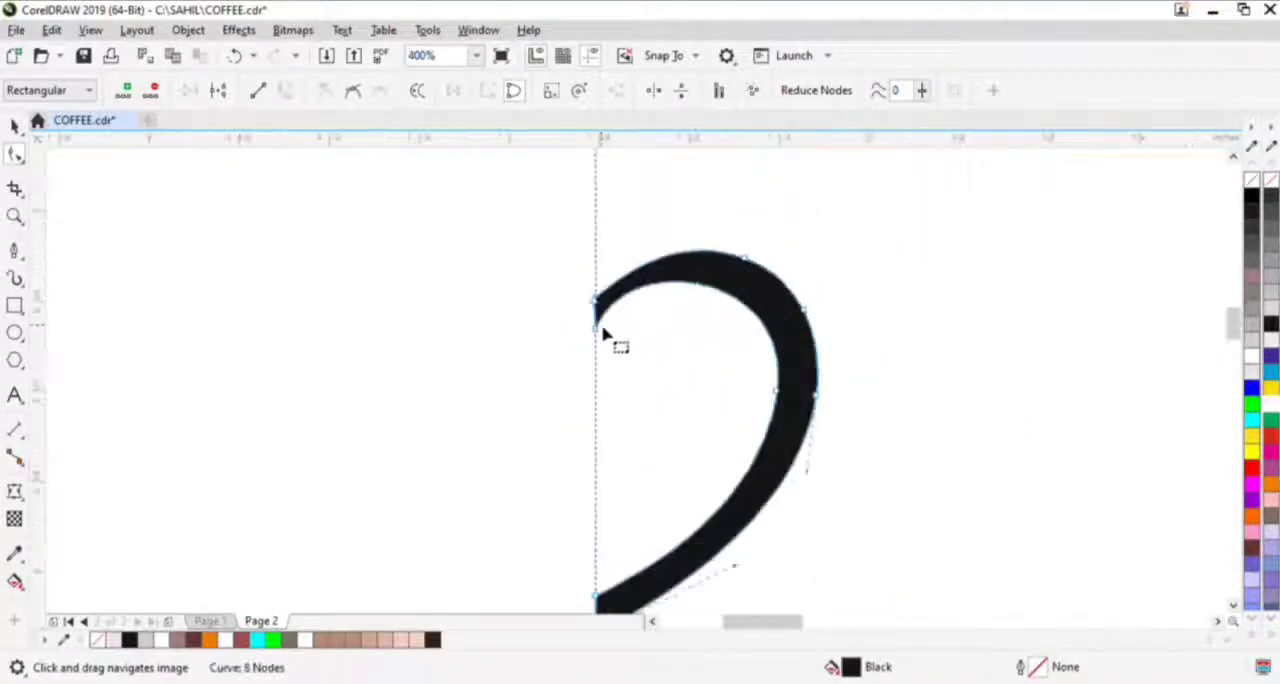
left_click_drag(597, 326, 597, 339)
scroll(597, 339, "down", 1)
left_click_drag(656, 268, 729, 362)
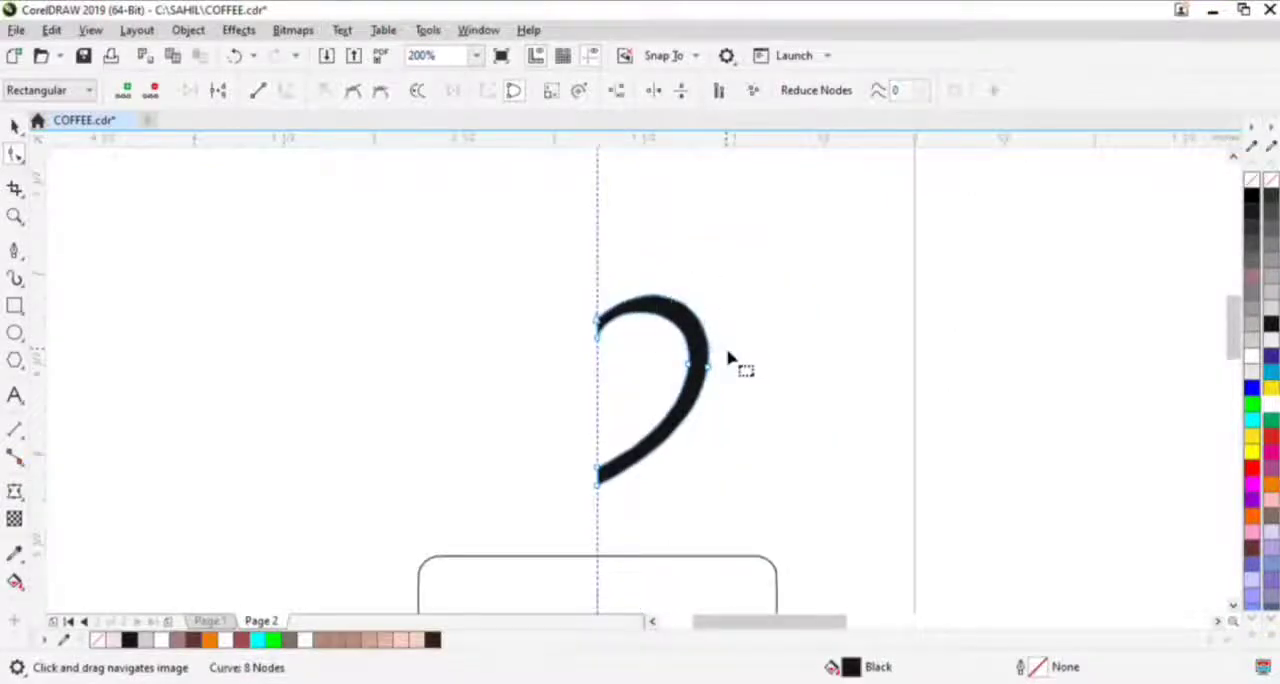
- Place the handle against the cup's right side and rotate it to about 348.9°
key("space")
scroll(700, 350, "down", 1)
left_click_drag(758, 460, 762, 455)
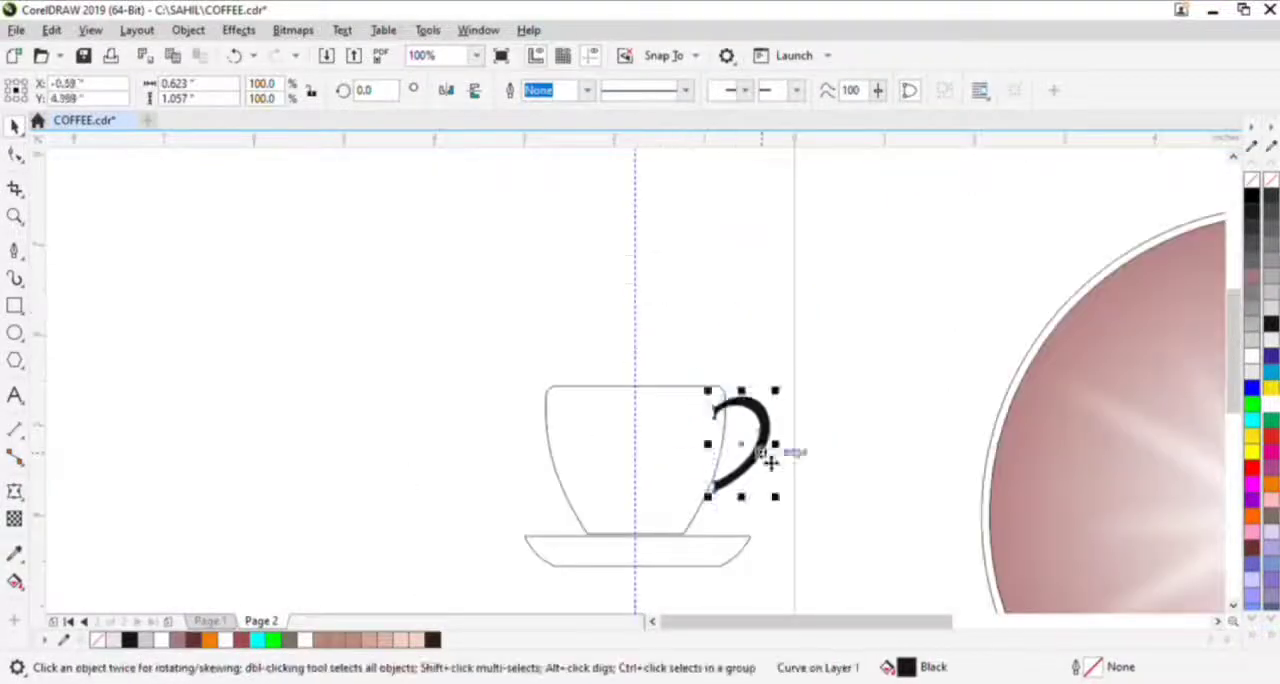
left_click(762, 452)
scroll(770, 440, "up", 1)
mouse_move(790, 352)
left_mouse_down()
mouse_move(803, 363)
mouse_move(782, 378)
mouse_move(786, 366)
left_mouse_up()
left_click(751, 373)
left_click(780, 373)
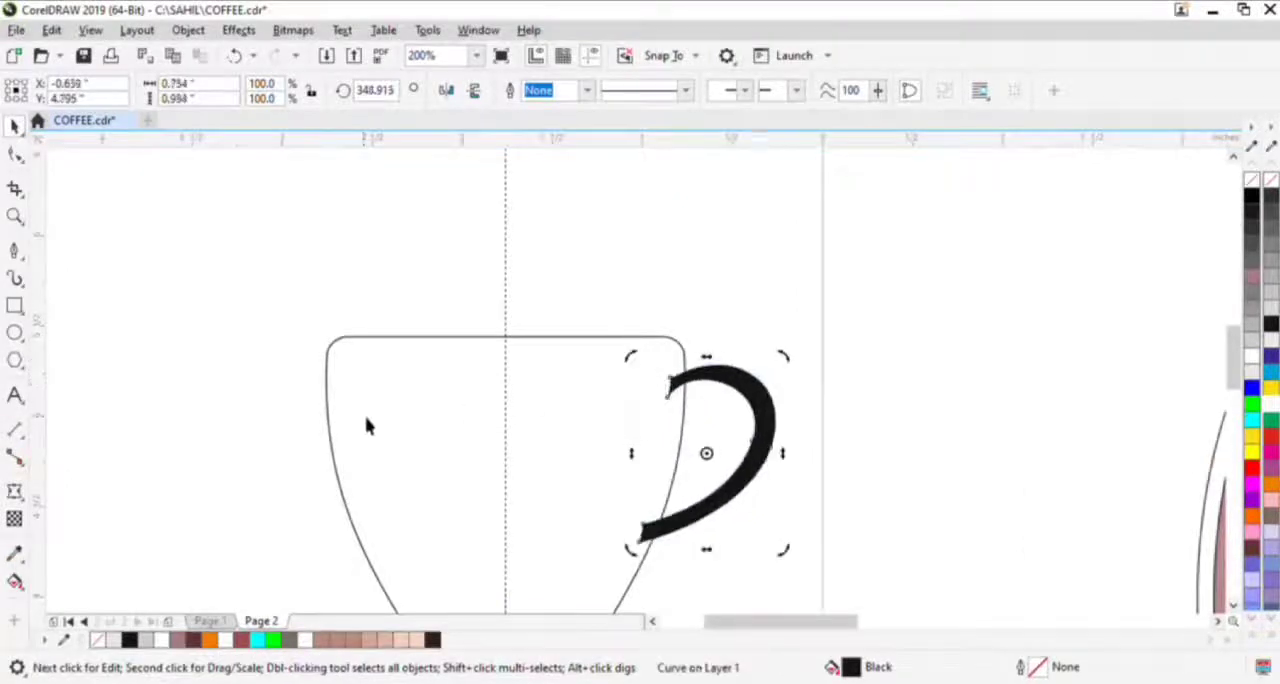
- Add a one-step outside contour with a 0.07 in offset around the cup and break it apart
left_click(366, 423)
left_click_drag(332, 483, 309, 481)
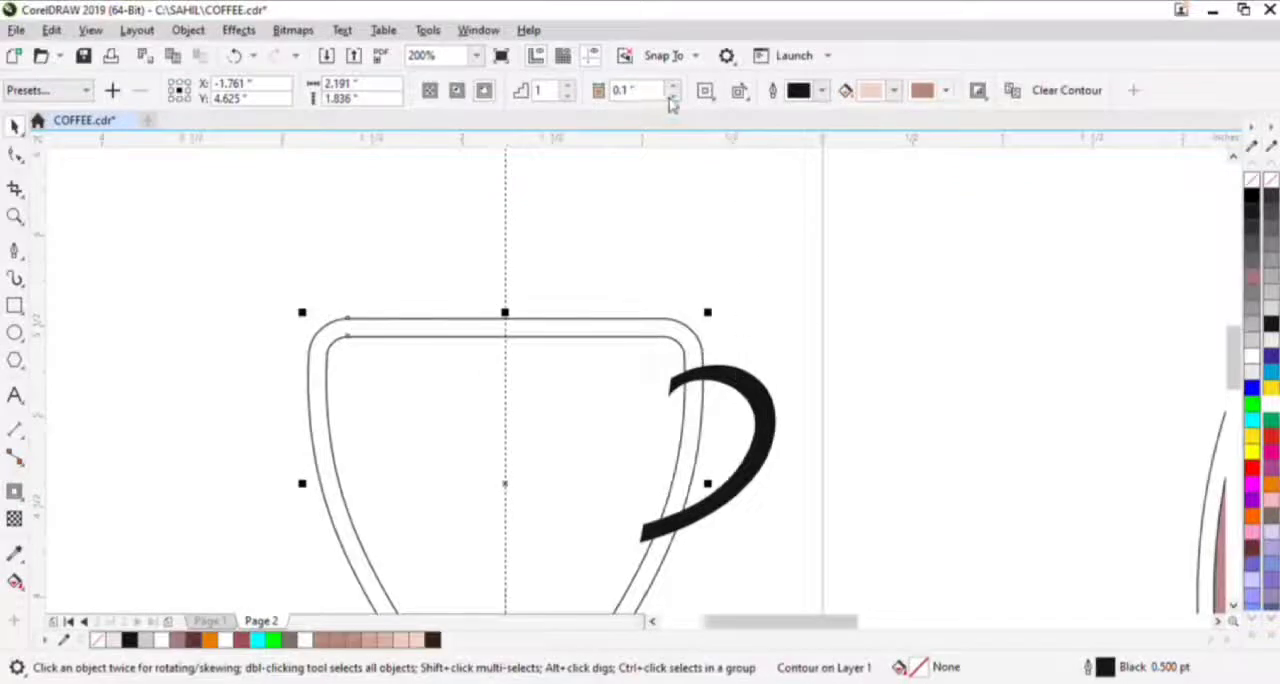
left_click(672, 99)
left_click(672, 99)
left_click(672, 99)
left_click(723, 381)
left_click(653, 330)
left_click(645, 324)
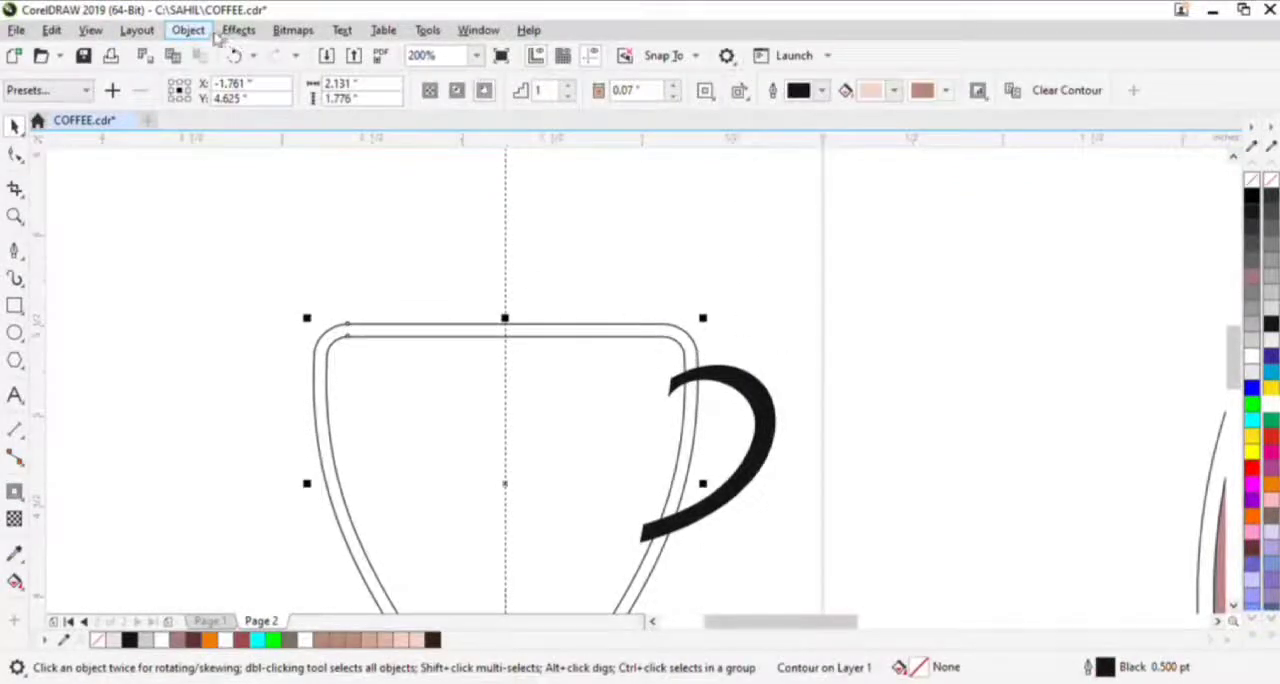
left_click(470, 300)
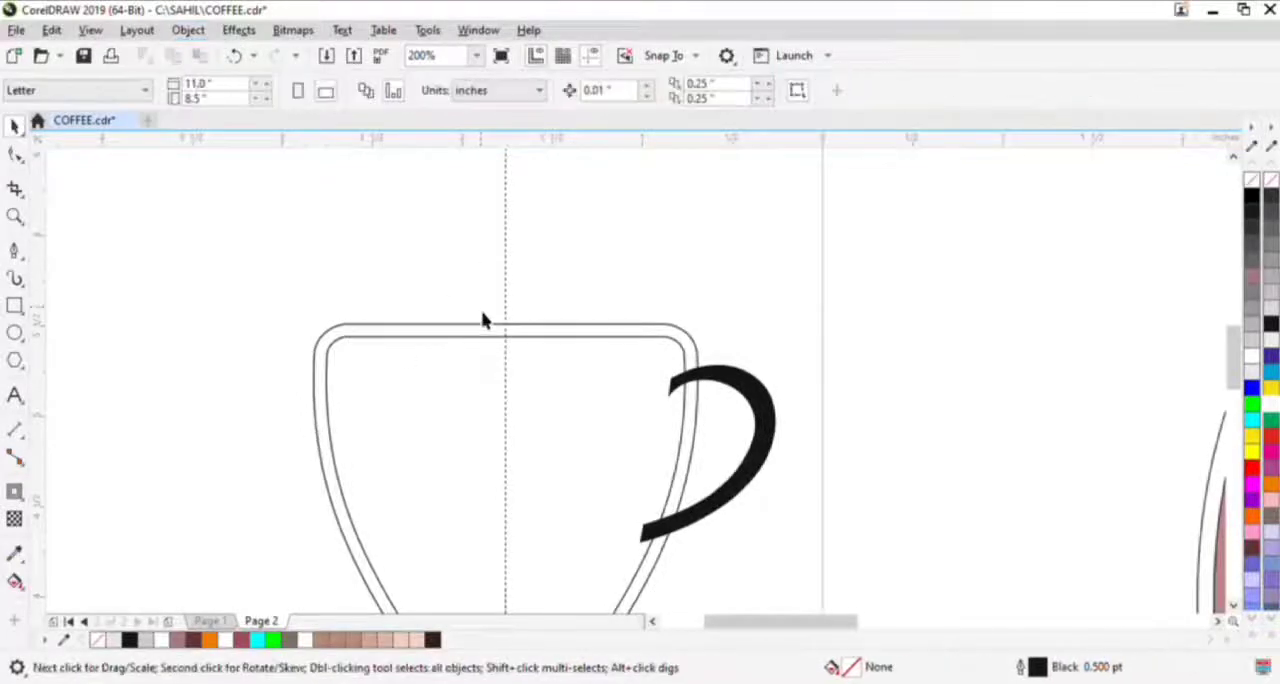
- Trim the handle with the offset cup outline and delete that outline, leaving a gap between cup and handle
left_click_drag(500, 324, 384, 316)
key("ctrl+z")
left_click(748, 390, "shift")
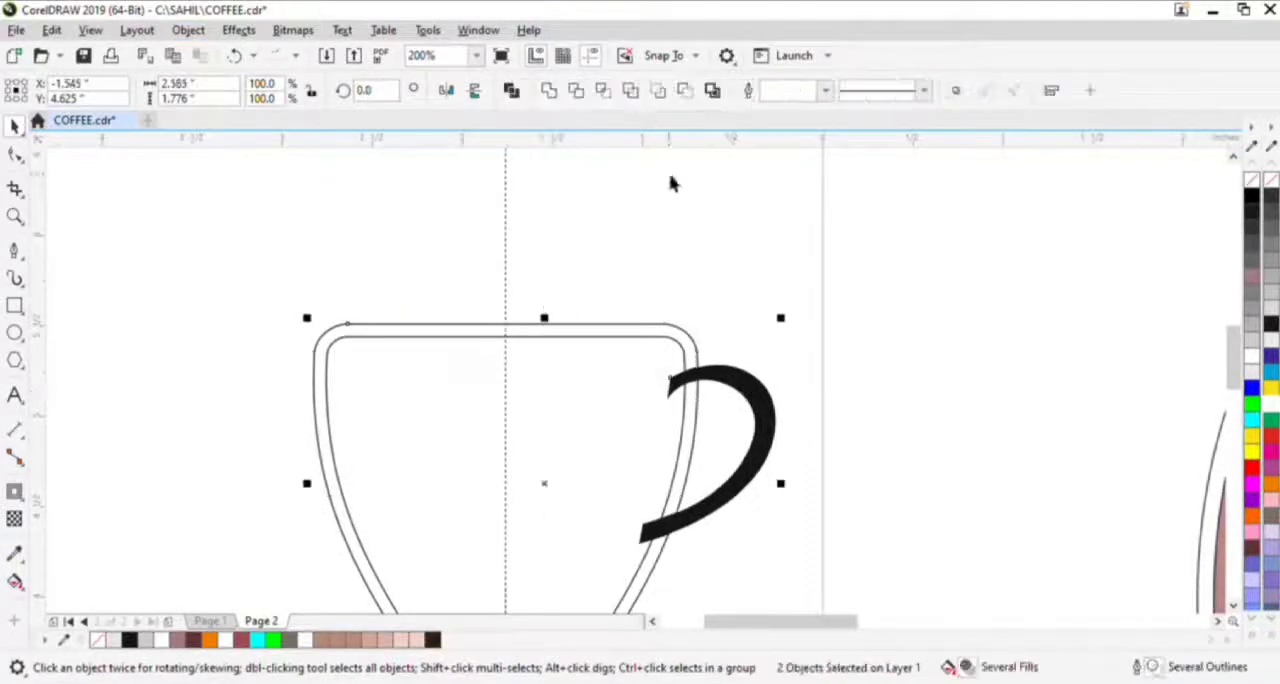
left_click(669, 323)
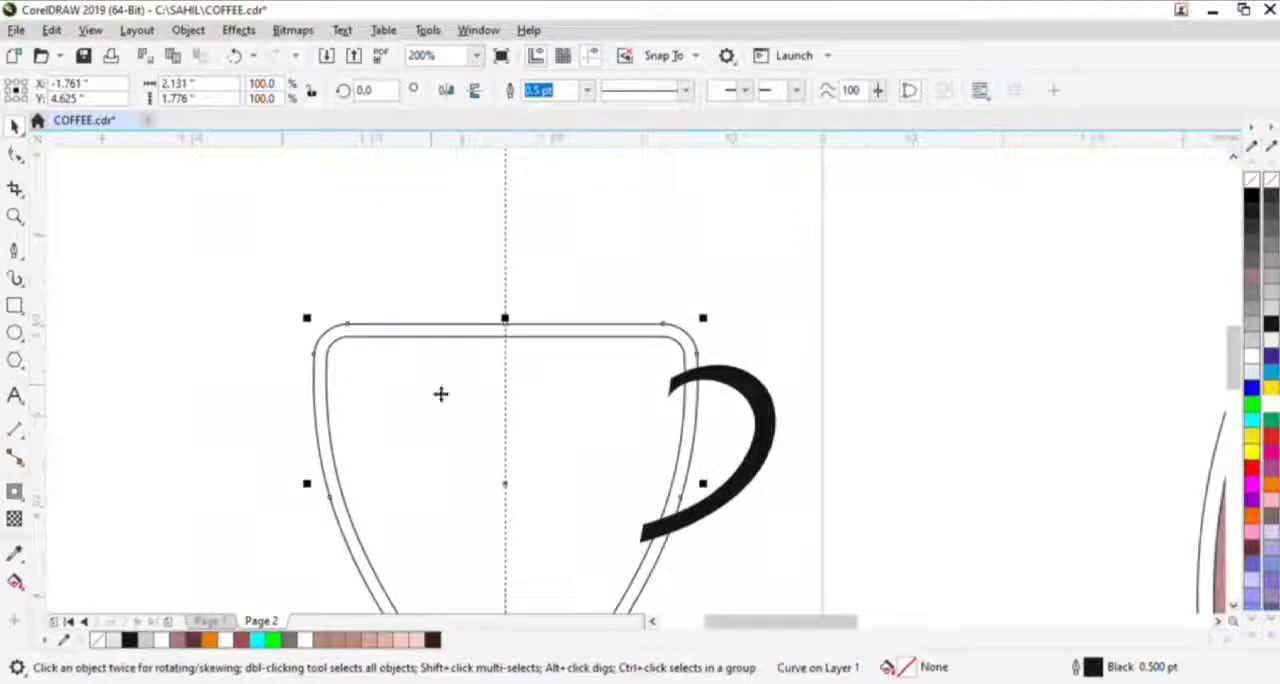
left_click(768, 421, "shift")
left_click(631, 92)
left_click(710, 308)
left_click_drag(697, 358, 559, 323)
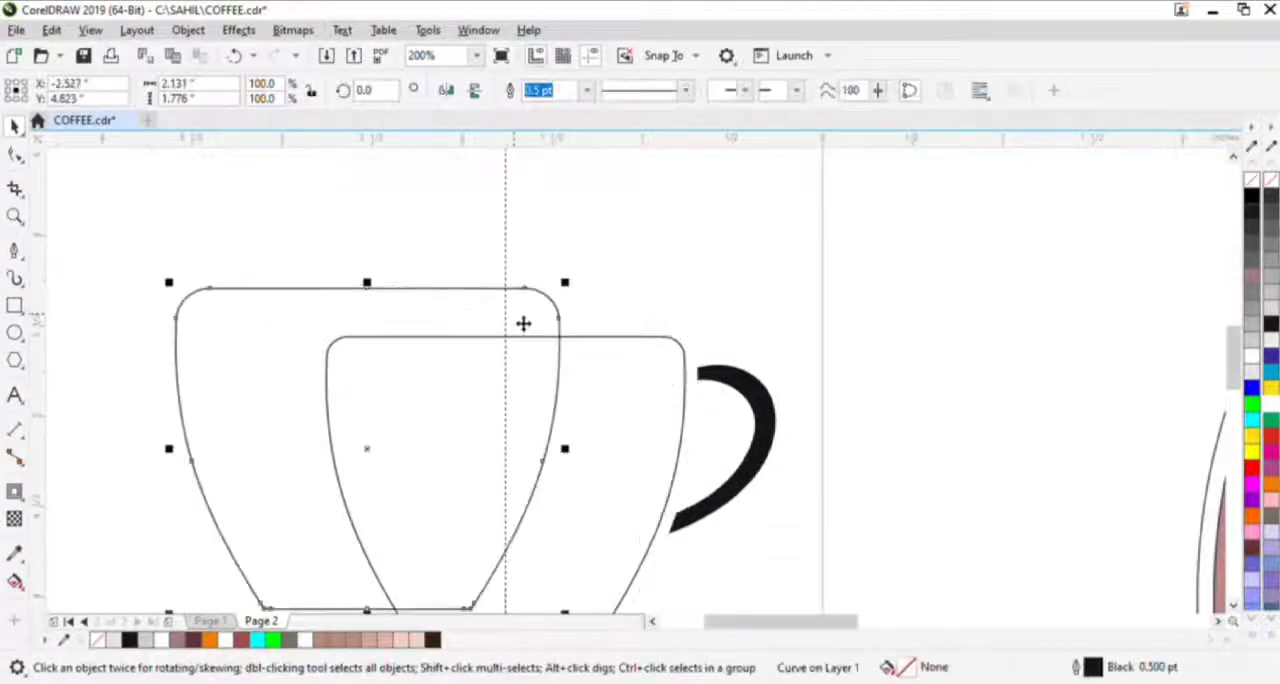
key("Delete")
- Nudge the saucer down slightly to leave a narrow gap below the cup
scroll(567, 333, "down", 1)
left_click_drag(609, 388, 740, 368)
scroll(711, 467, "up", 2)
left_click(713, 486)
key("Down")
key("Down")
key("Down")
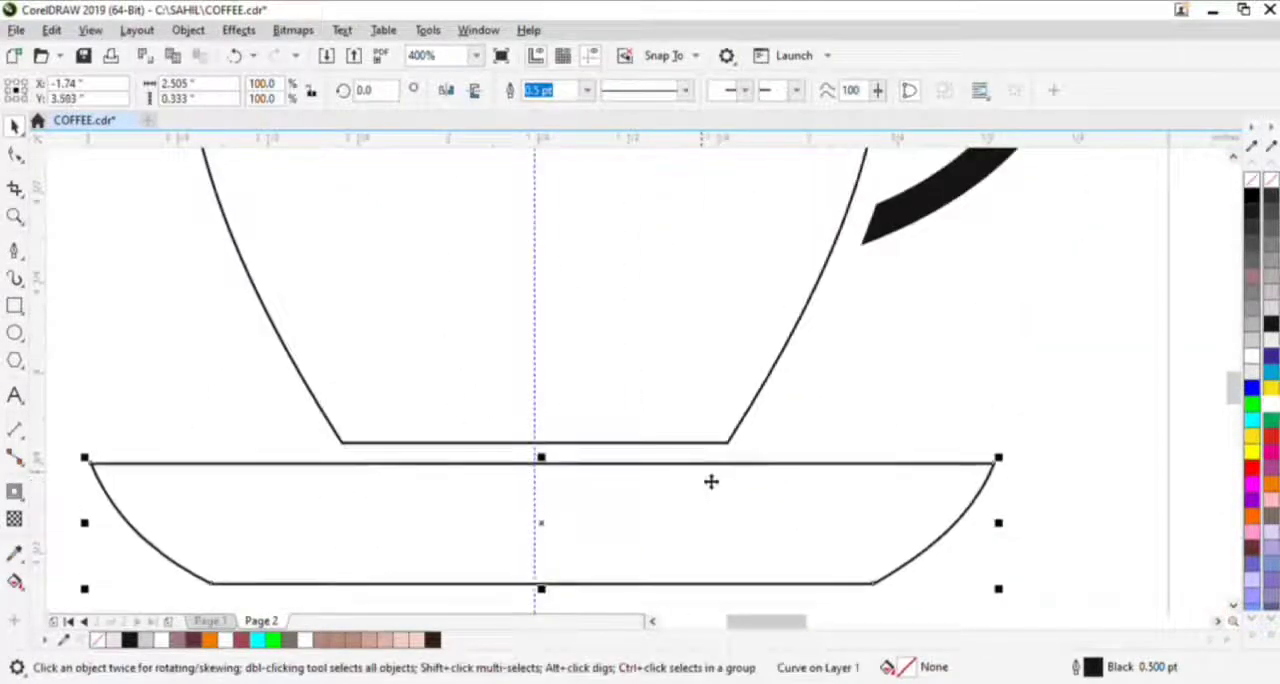
- Draw a steam arc about 0.07 × 0.4 in on the guideline above the cup with the Pen tool, bulging left
scroll(698, 466, "down", 1)
left_click_drag(695, 297, 686, 502)
left_click(15, 251)
left_click_drag(437, 258, 587, 460)
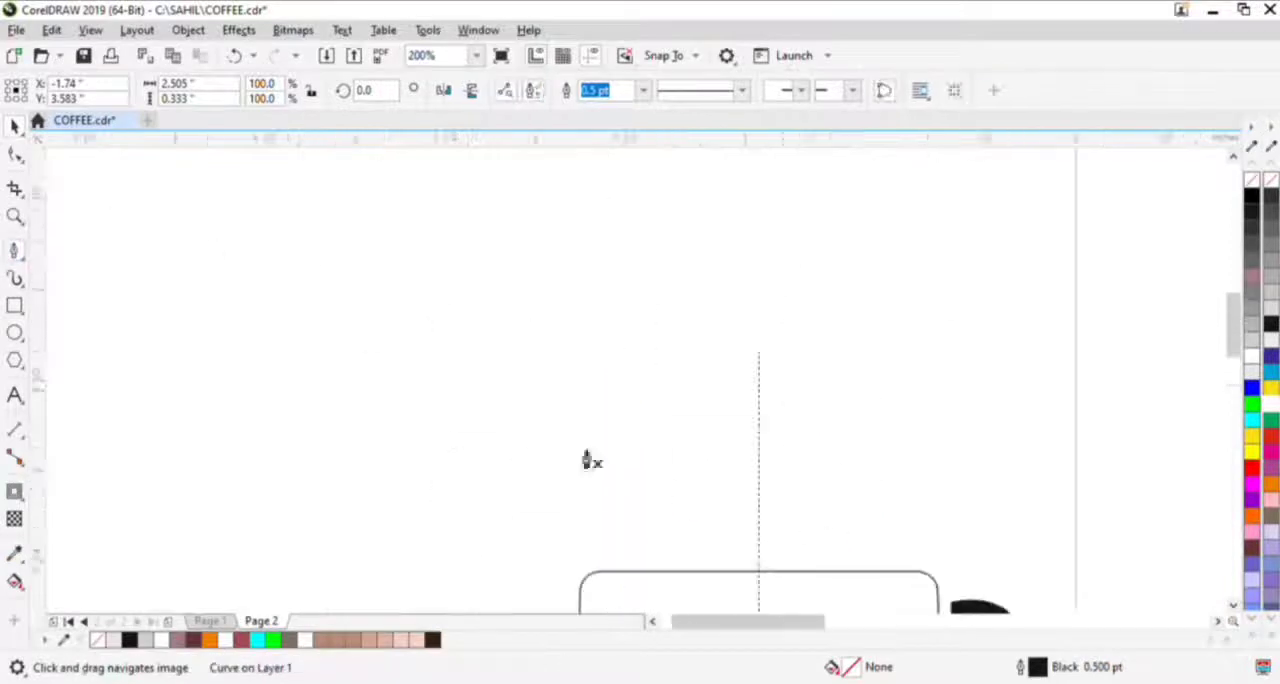
left_click_drag(775, 364, 777, 427)
left_click(751, 322)
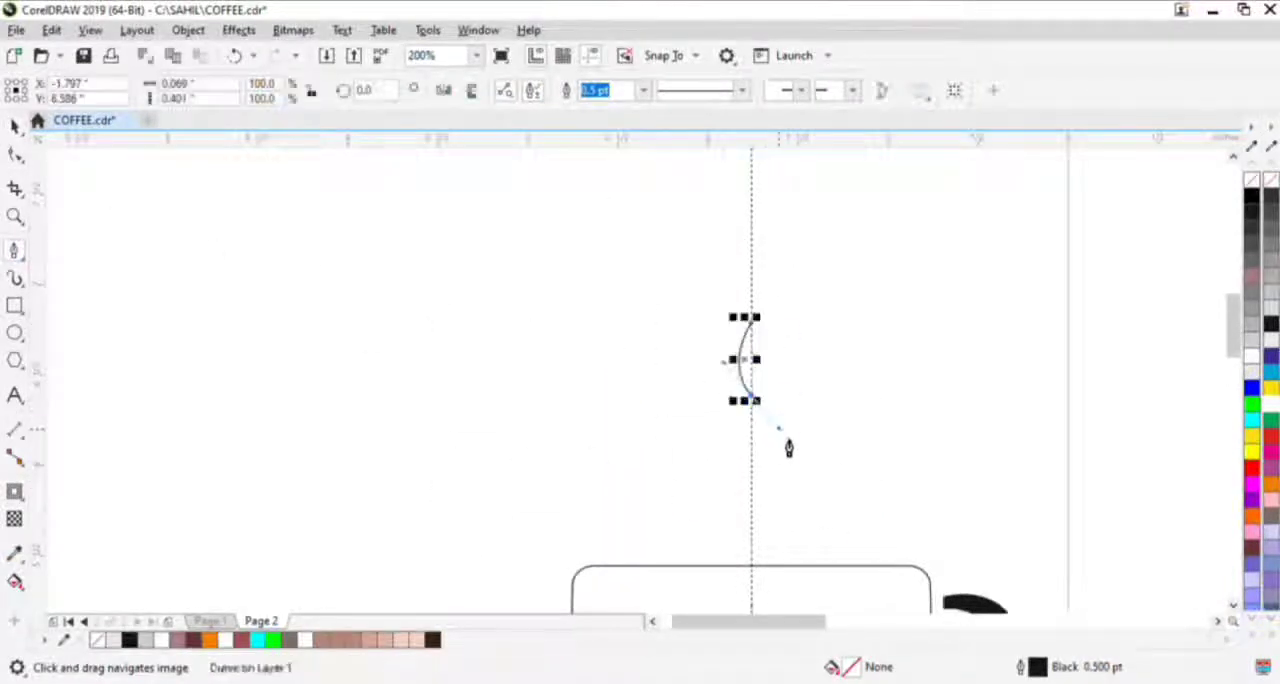
key("space")
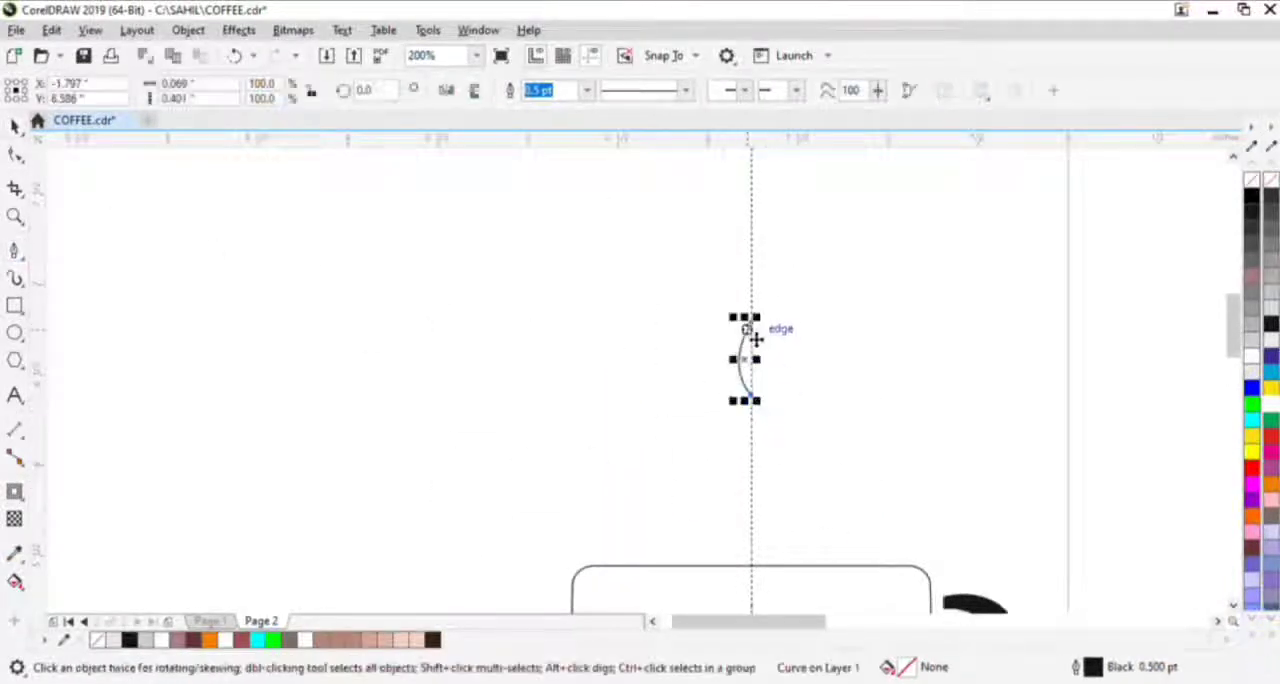
- Add a flipped copy of the arc bulging right and attach it to the original's lower end to form an S
left_click(447, 91)
left_click_drag(751, 345, 673, 298)
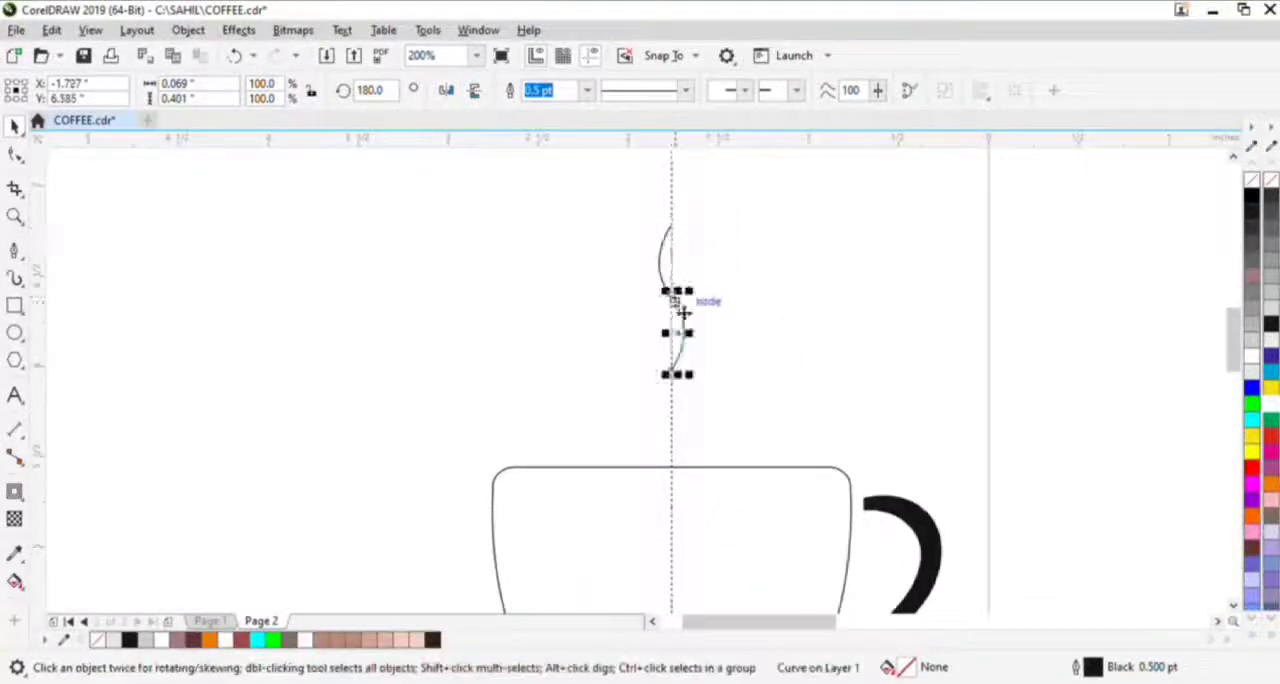
scroll(683, 300, "up", 1)
scroll(631, 264, "down", 1)
- Combine the two steam arcs and join their meeting nodes into one continuous curve
left_click_drag(591, 187, 683, 380)
key("ctrl+l")
key("F10")
left_click_drag(651, 287, 661, 290)
scroll(661, 287, "up", 2)
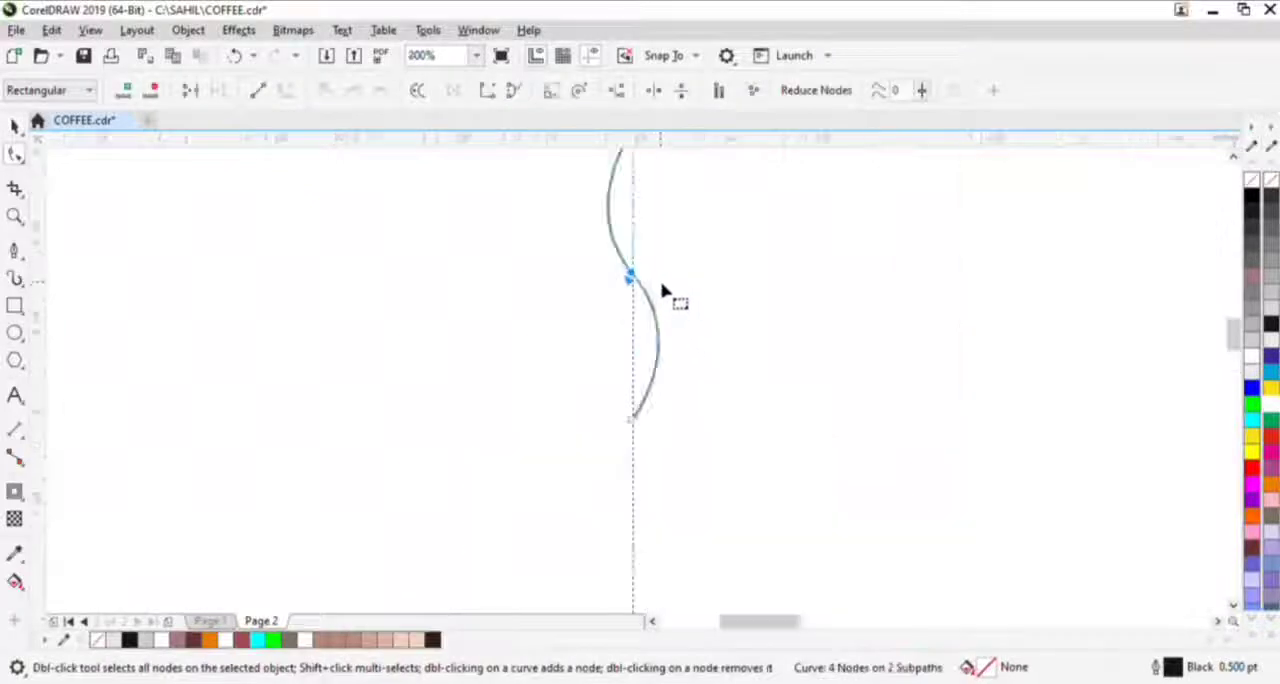
left_click(189, 91)
scroll(483, 339, "down", 1)
- Set the steam curve's outline width to 3 pt and convert the outline to an object
key("space")
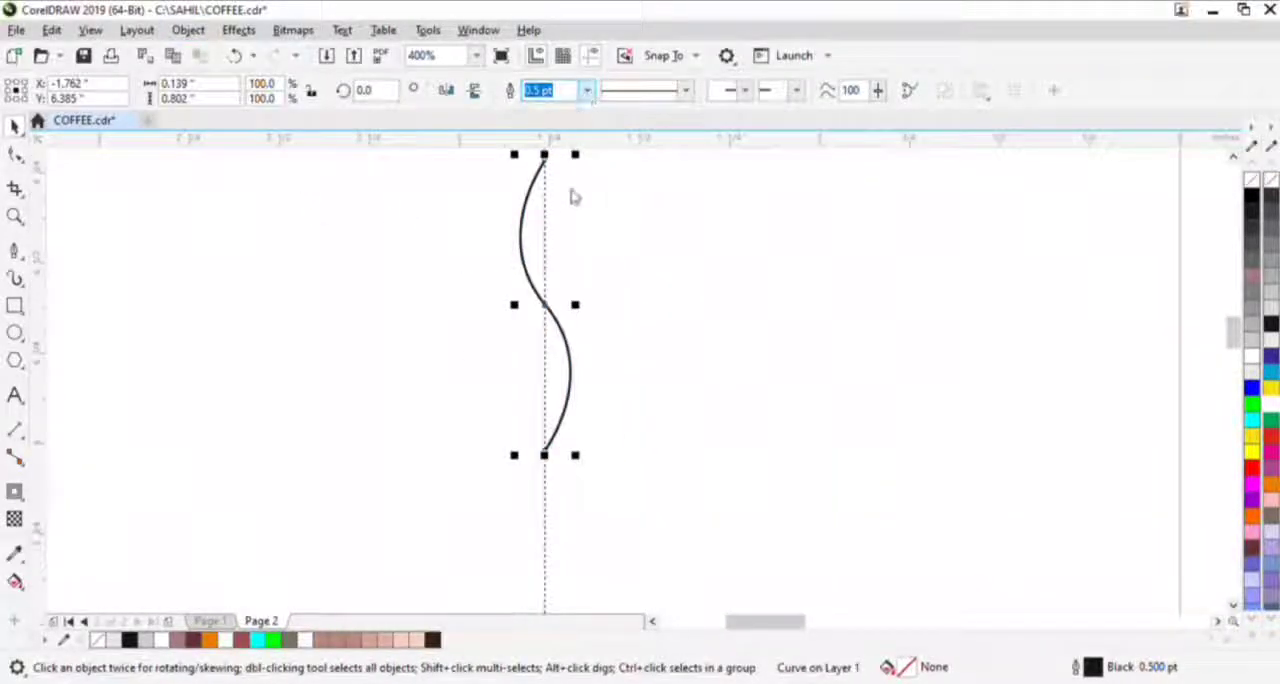
left_click(557, 261)
left_click(549, 210)
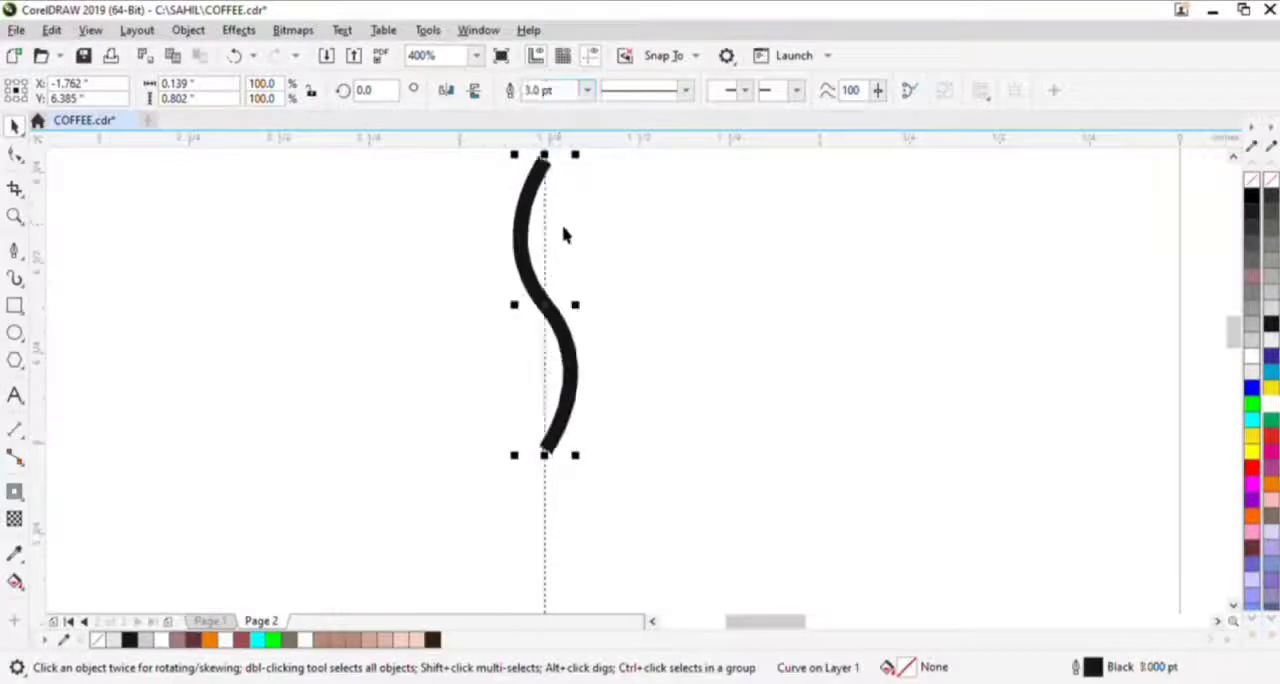
left_click_drag(569, 246, 616, 345)
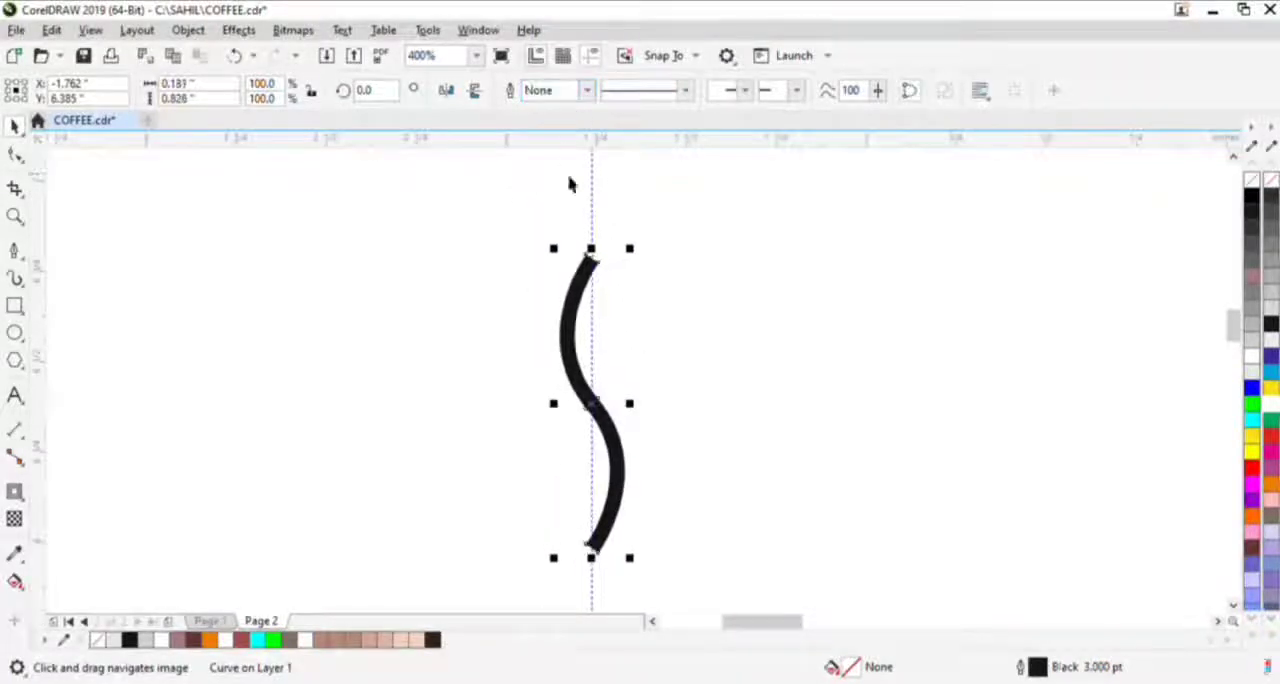
- Remove one corner node at the steam shape's upper end and the nodes at its middle
key("space")
scroll(597, 277, "up", 2)
double_click(570, 265)
scroll(571, 269, "down", 2)
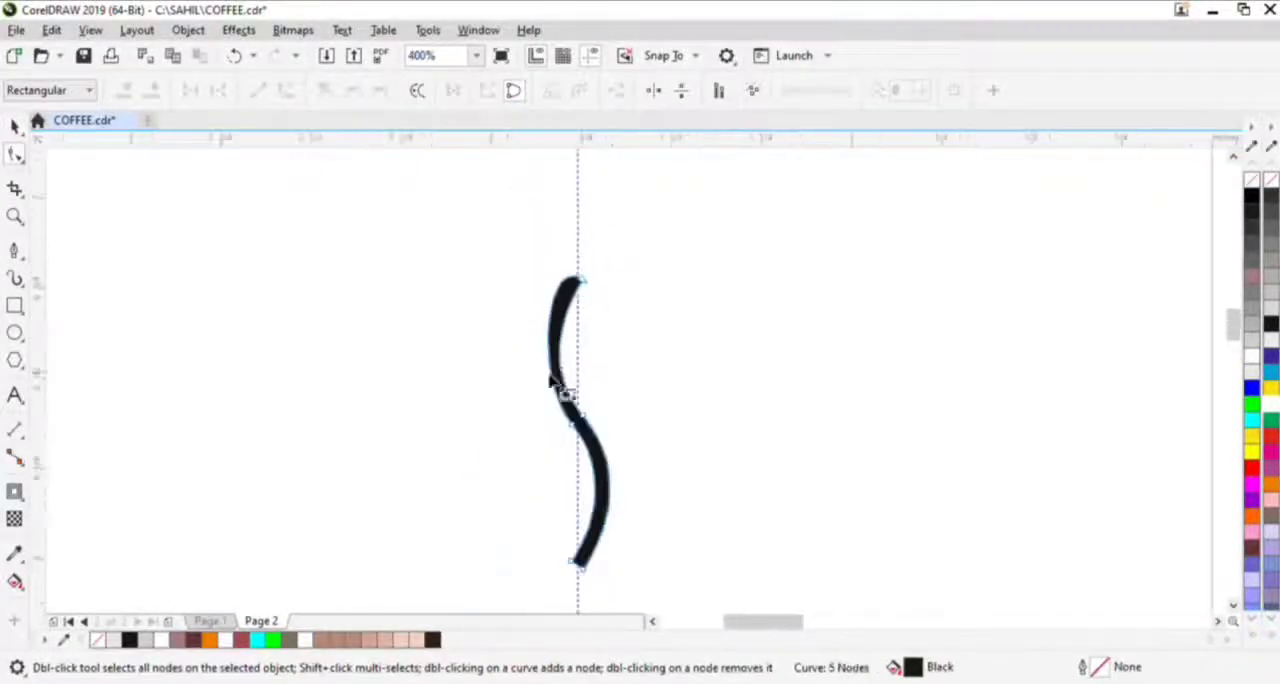
left_click_drag(538, 394, 613, 443)
key("Delete")
- Remove the extra corner node at the steam shape's lower end and adjust the curve handles to form a tapered S
left_click(582, 282)
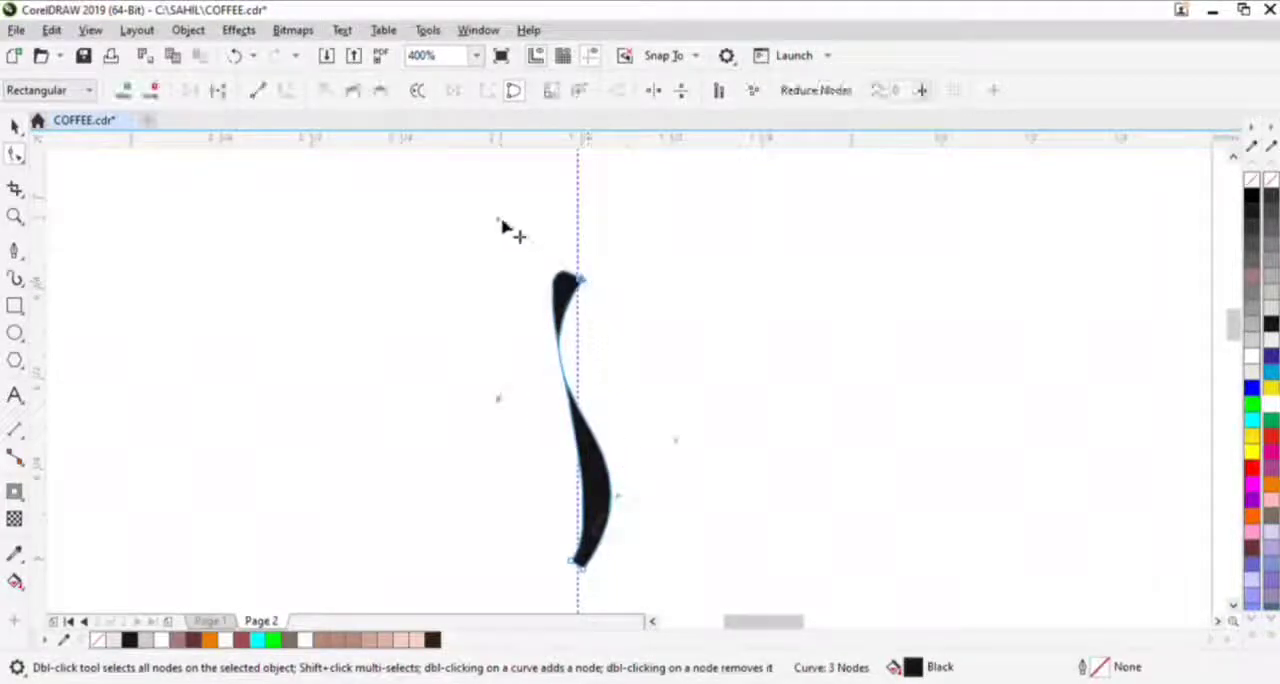
left_click_drag(503, 226, 496, 326)
double_click(583, 569)
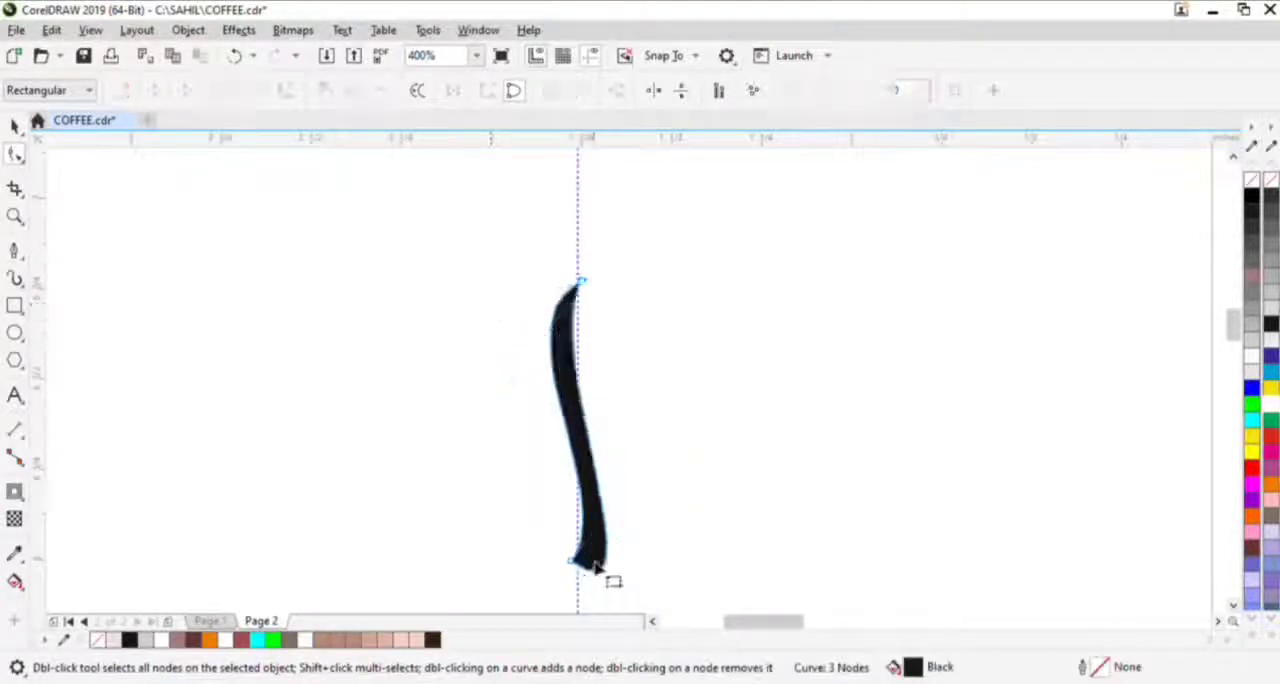
left_click(571, 561)
left_click_drag(629, 520, 625, 462)
left_click_drag(662, 577, 628, 419)
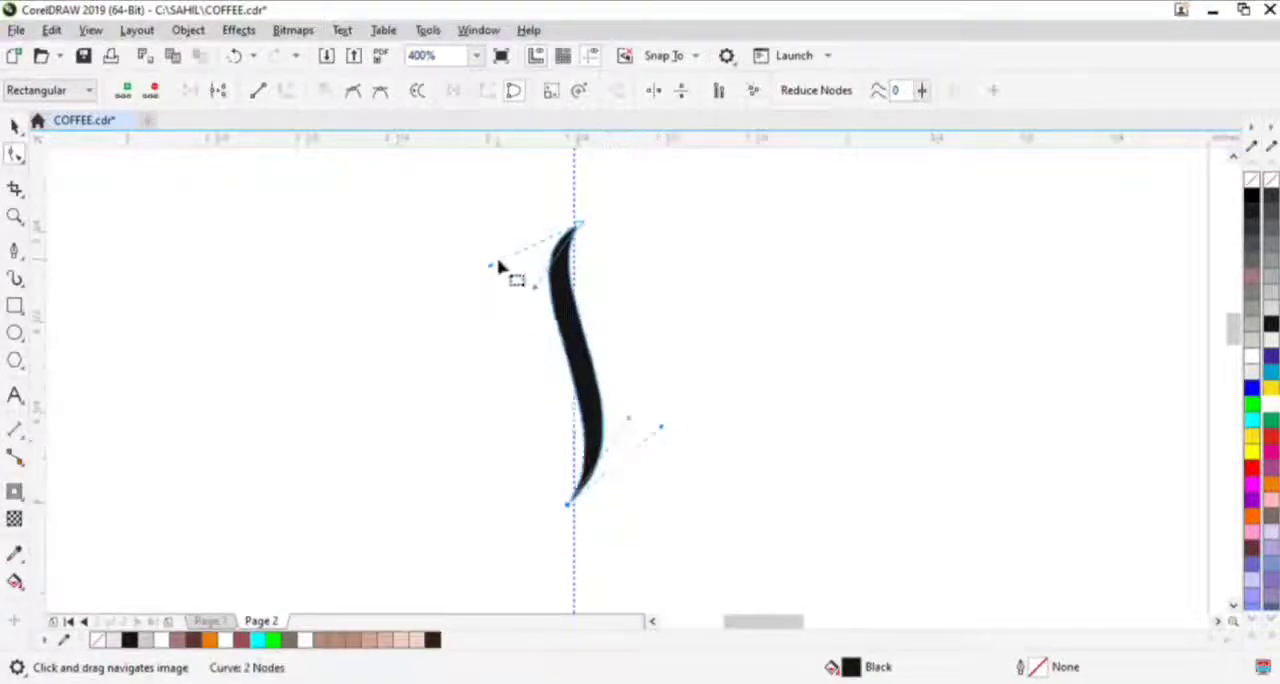
- Adjust the curve handles at both ends of the steam shape to form a deeper S
left_click(494, 267)
left_click(578, 226)
mouse_move(493, 274)
left_mouse_down()
mouse_move(510, 300)
mouse_move(494, 293)
left_mouse_up()
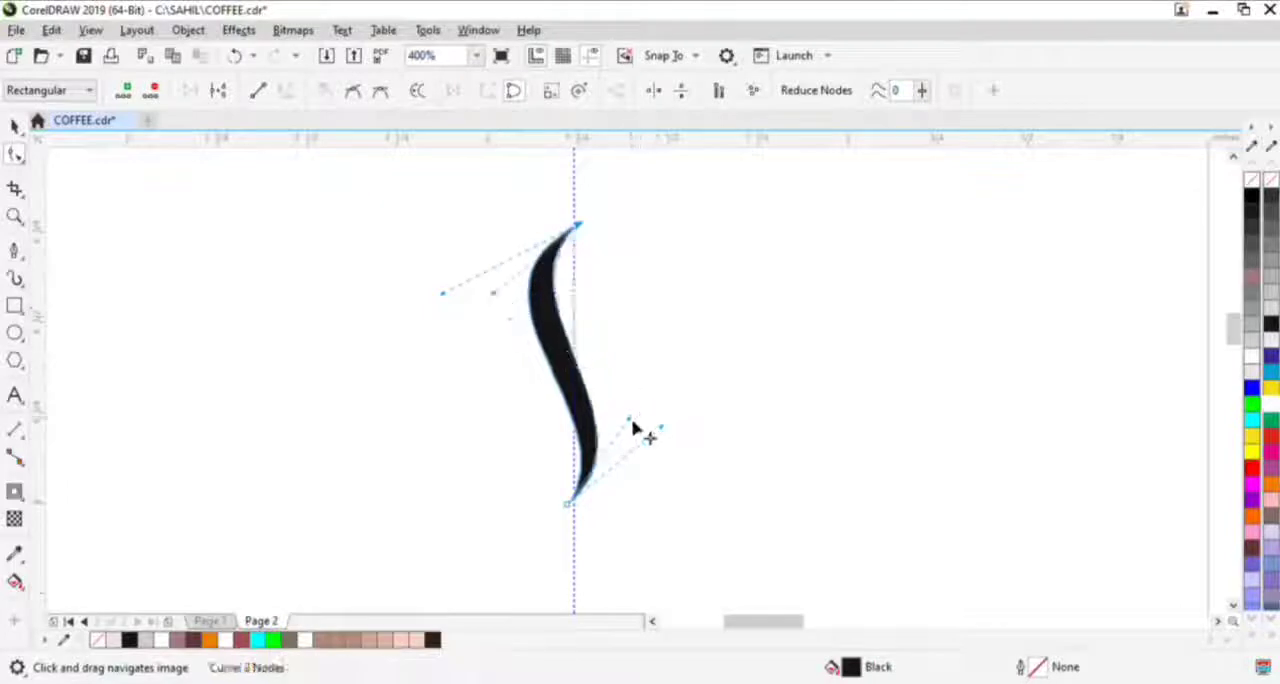
left_click_drag(633, 422, 634, 380)
left_click_drag(664, 431, 678, 395)
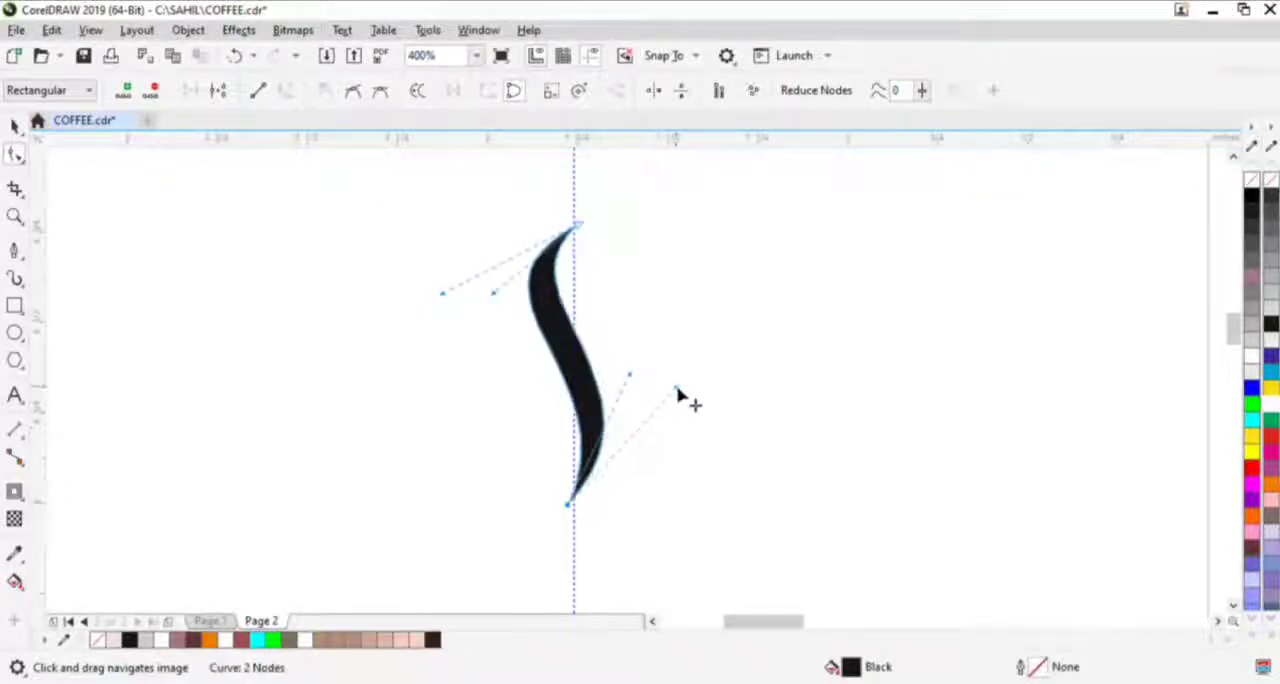
left_click_drag(449, 294, 505, 322)
key("space")
- Enlarge the steam shape to about 124%, duplicate it beside the original and scale the duplicate down to about 70%
scroll(575, 372, "down", 2)
scroll(565, 380, "up", 1)
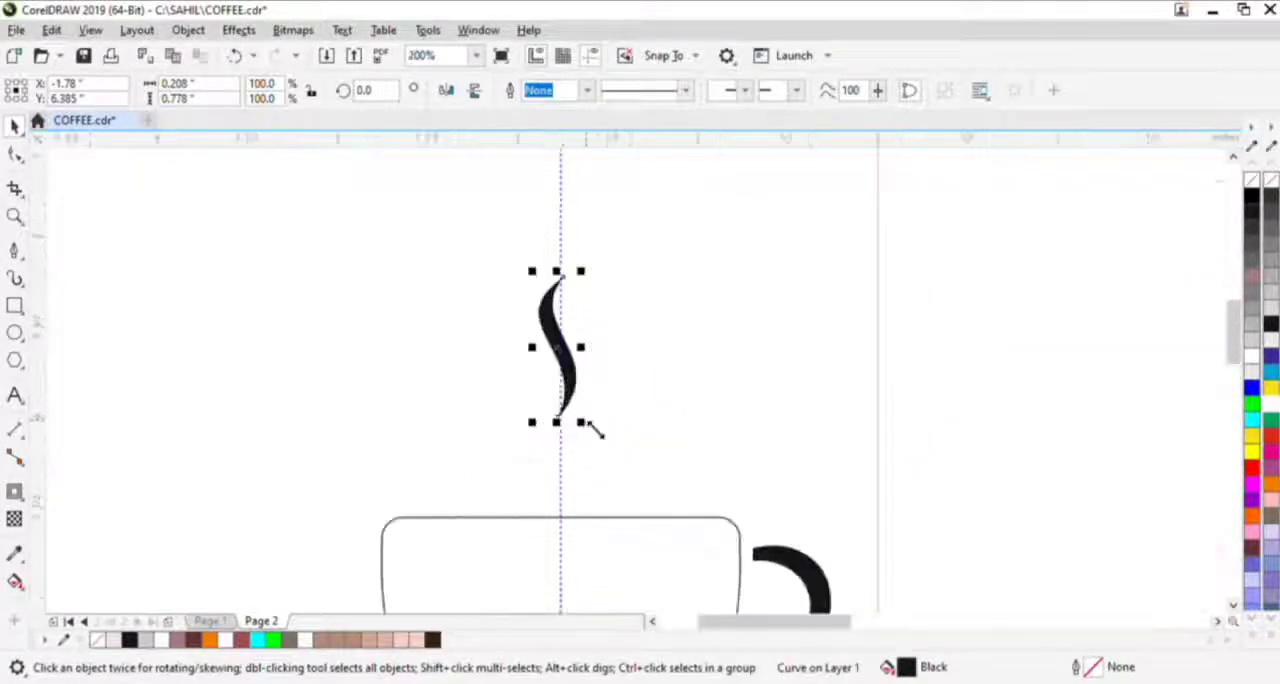
left_click_drag(585, 394, 550, 410)
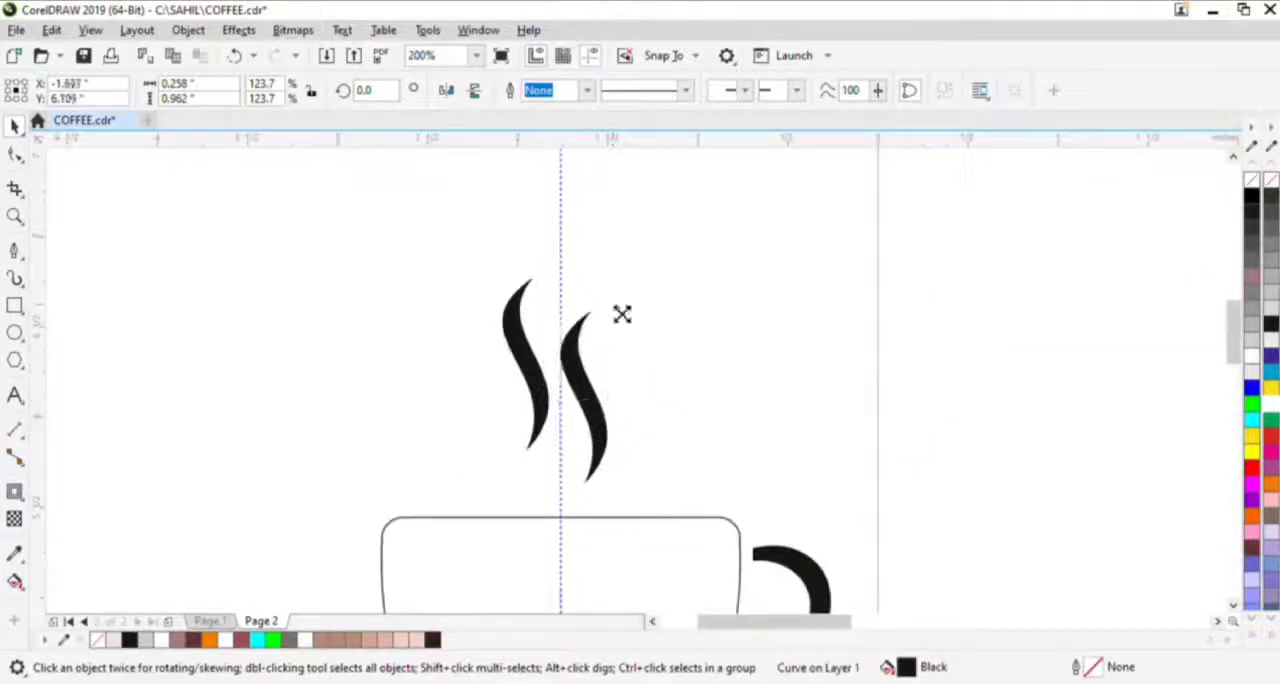
left_click_drag(621, 314, 598, 358)
scroll(600, 362, "up", 2)
scroll(617, 372, "down", 1)
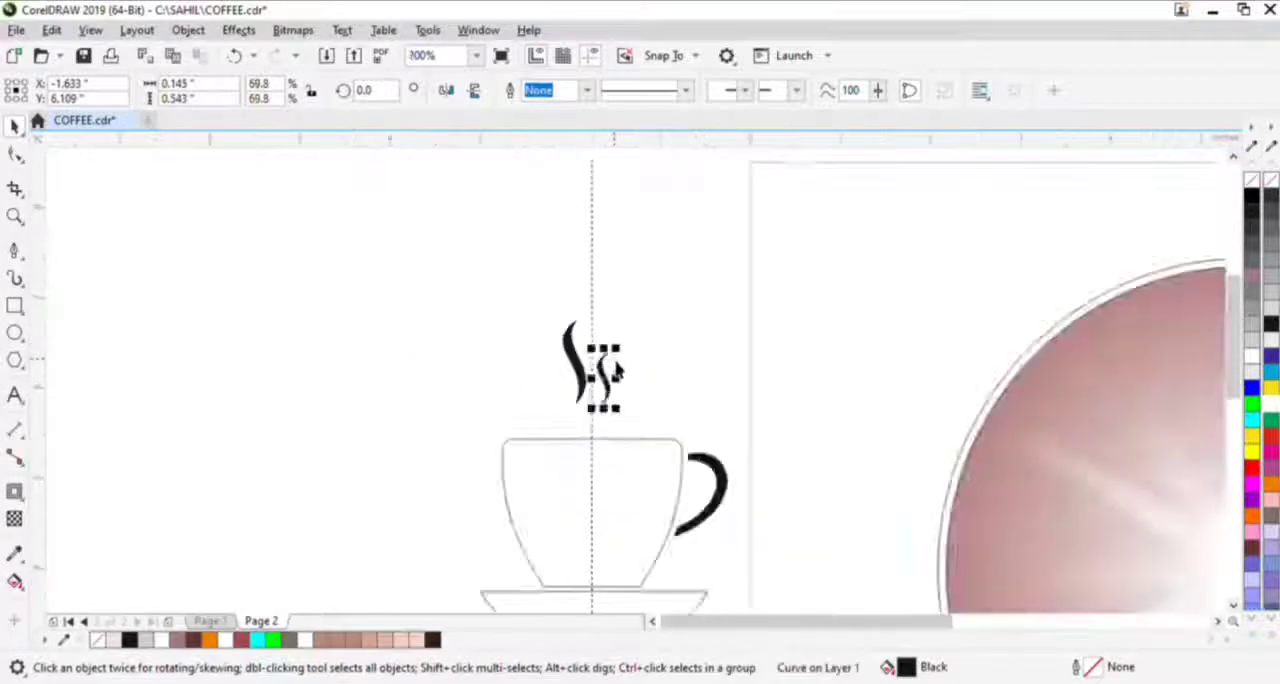
- Group the cup, saucer, handle and two steam wisps into one object
scroll(617, 370, "down", 1)
left_click_drag(604, 456, 528, 420)
left_click(508, 411)
left_click(510, 459, "shift")
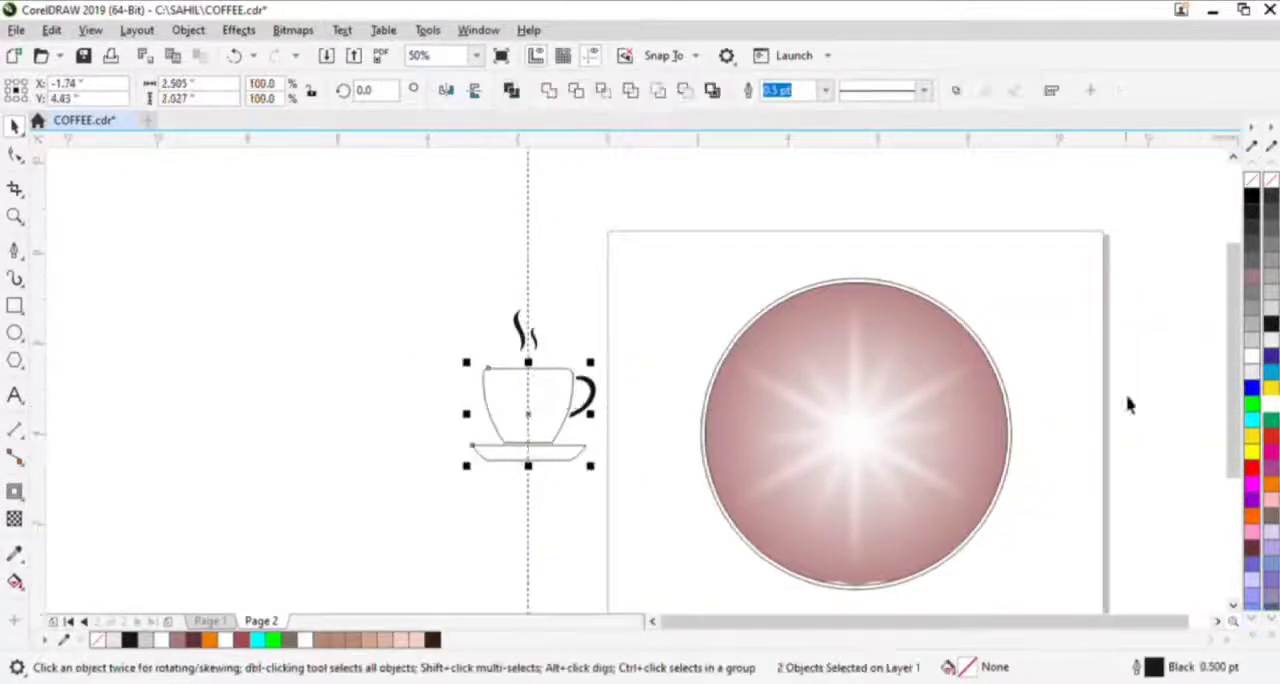
left_click_drag(443, 266, 630, 368)
key("ctrl+g")
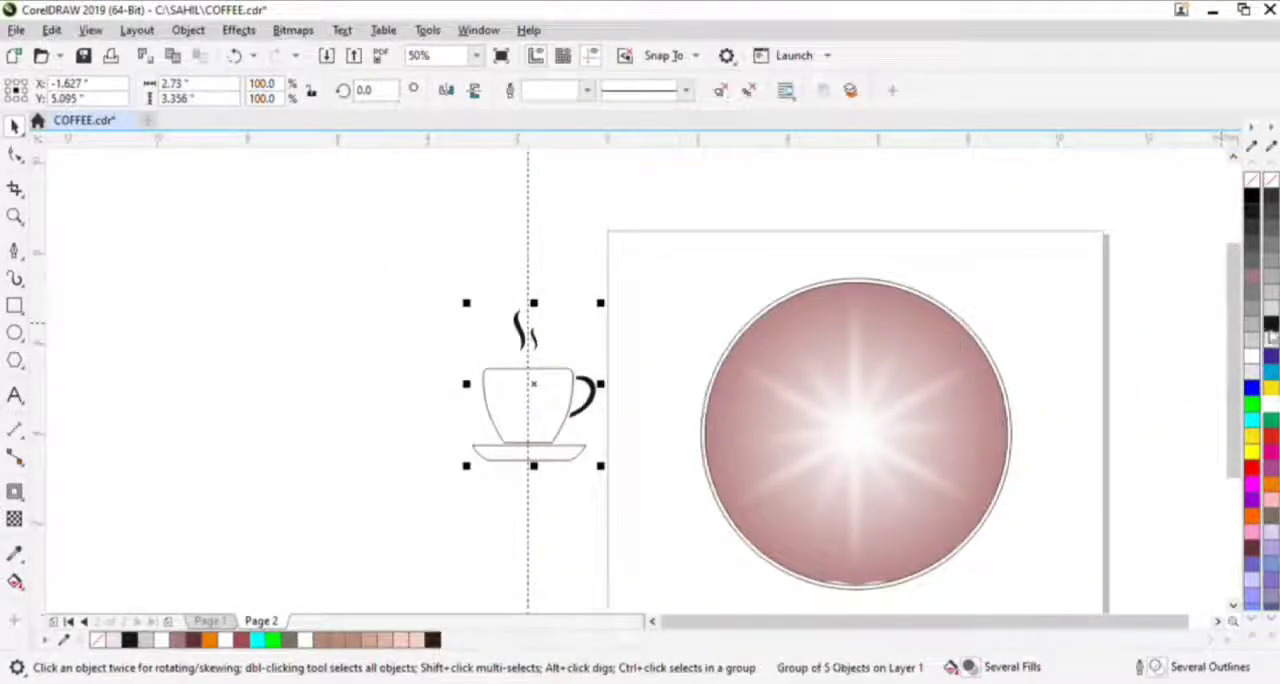
- Fill the cup group black and center it on the gradient circle, scaled to about 111.5%
left_click_drag(560, 411, 860, 438)
scroll(860, 438, "up", 2)
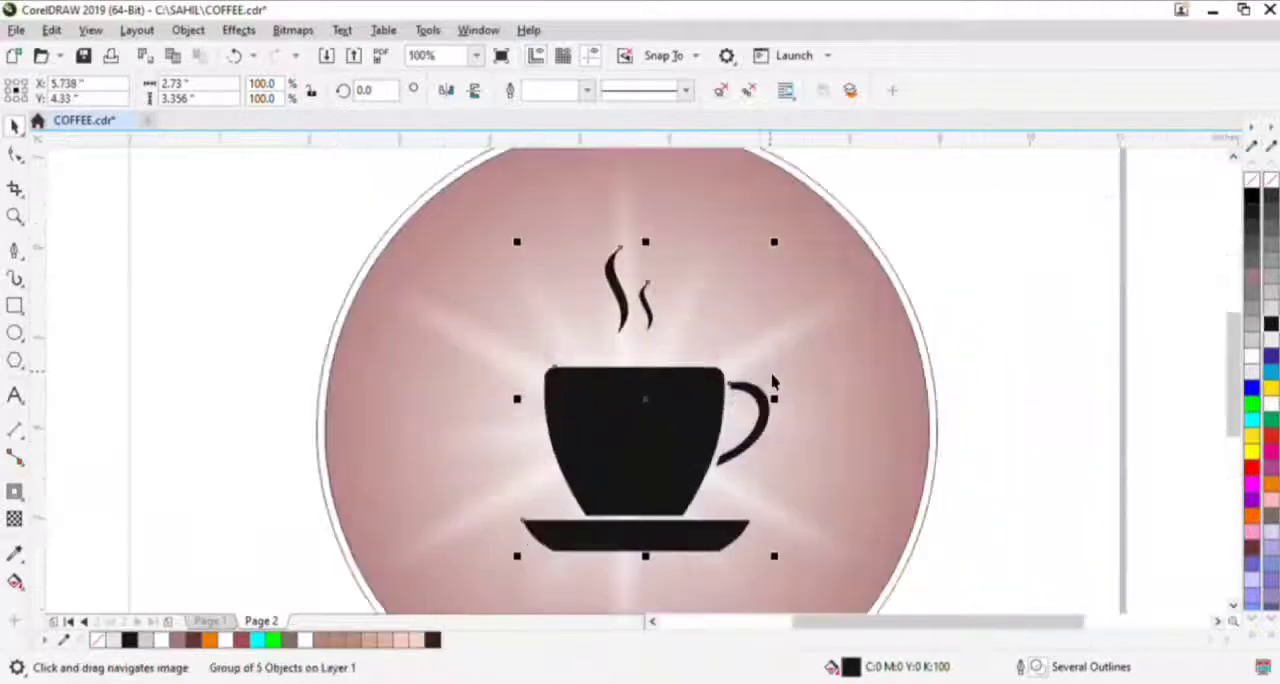
left_click_drag(786, 250, 800, 232)
left_click_drag(629, 477, 669, 454)
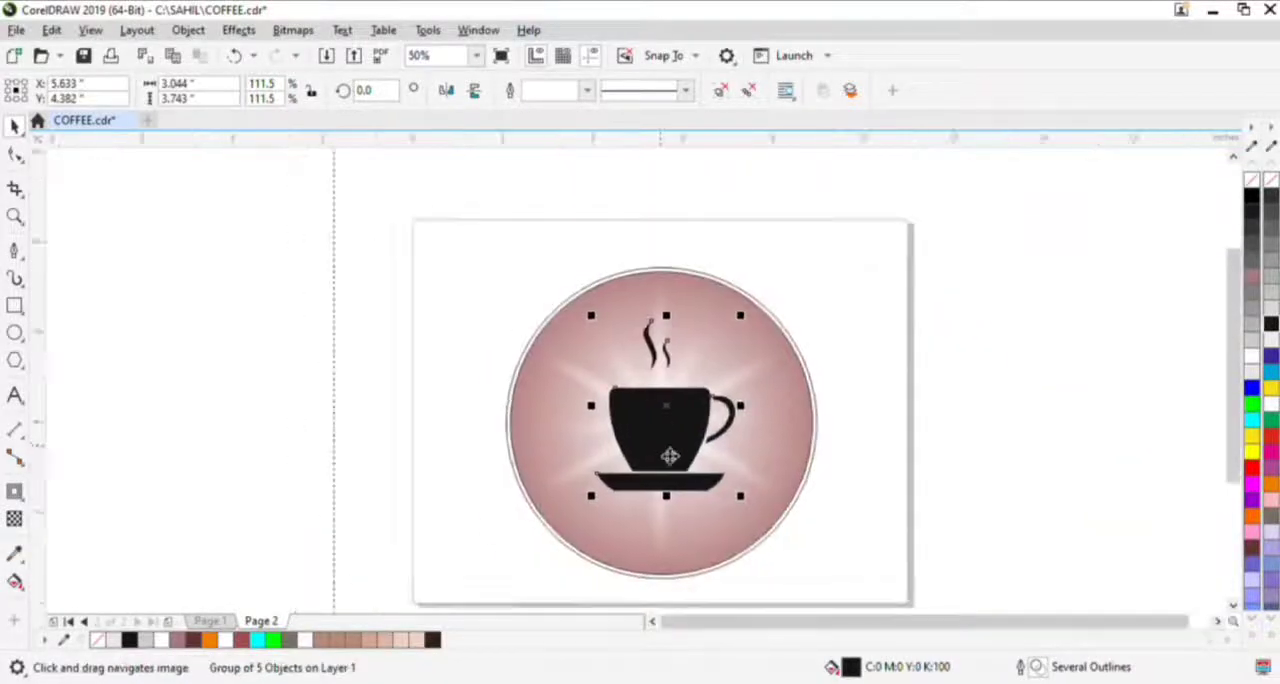
key("Right")
key("Right")
key("Right")
key("Right")
key("Right")
key("Up")
key("Up")
key("Up")
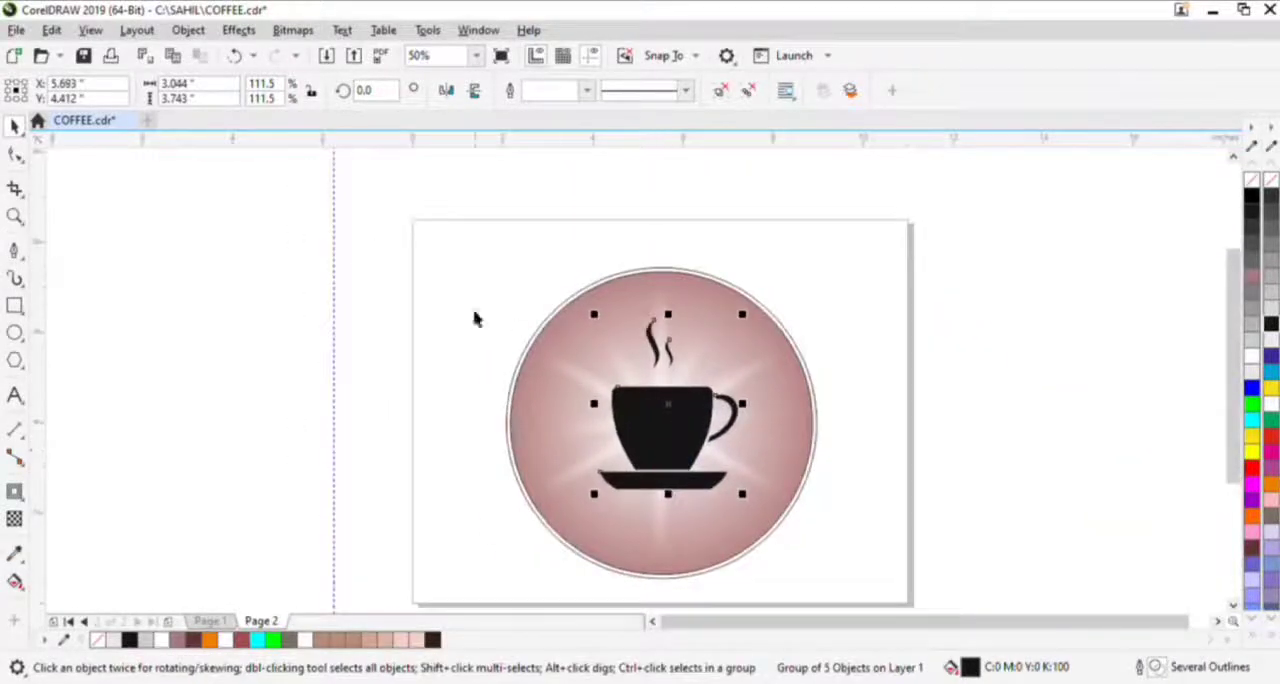
- Duplicate the small steam wisp within the group and place the copy on the left side of the large wisp
scroll(680, 340, "up", 3)
left_click(627, 392, "ctrl")
scroll(560, 440, "down", 2)
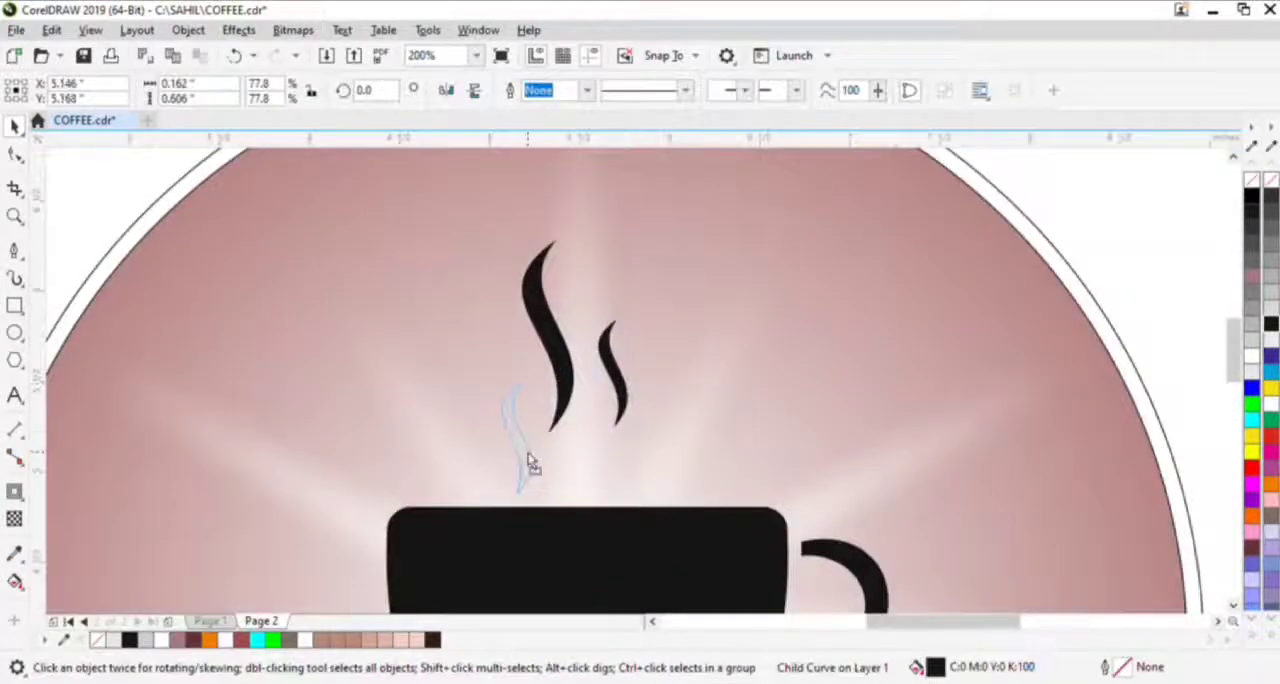
scroll(575, 445, "up", 3)
left_click_drag(627, 340, 391, 443)
key("ctrl+z")
right_click(391, 443)
scroll(700, 340, "down", 2)
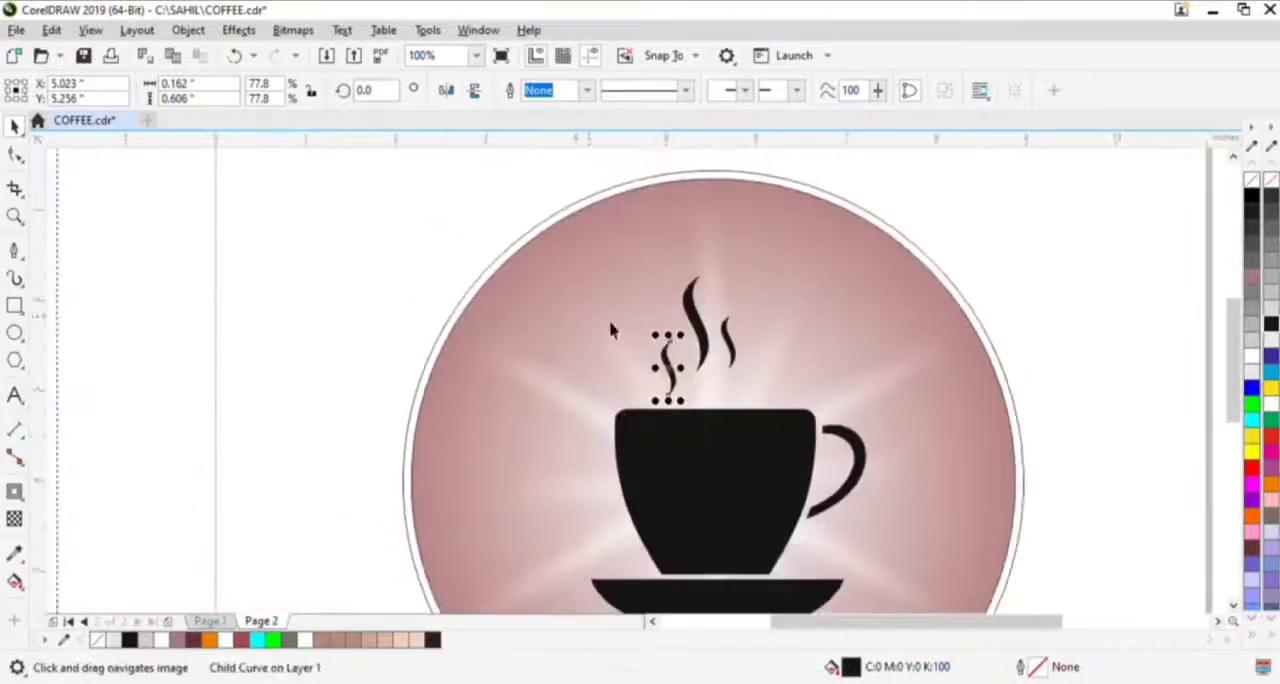
scroll(670, 342, "up", 1)
scroll(660, 340, "down", 1)
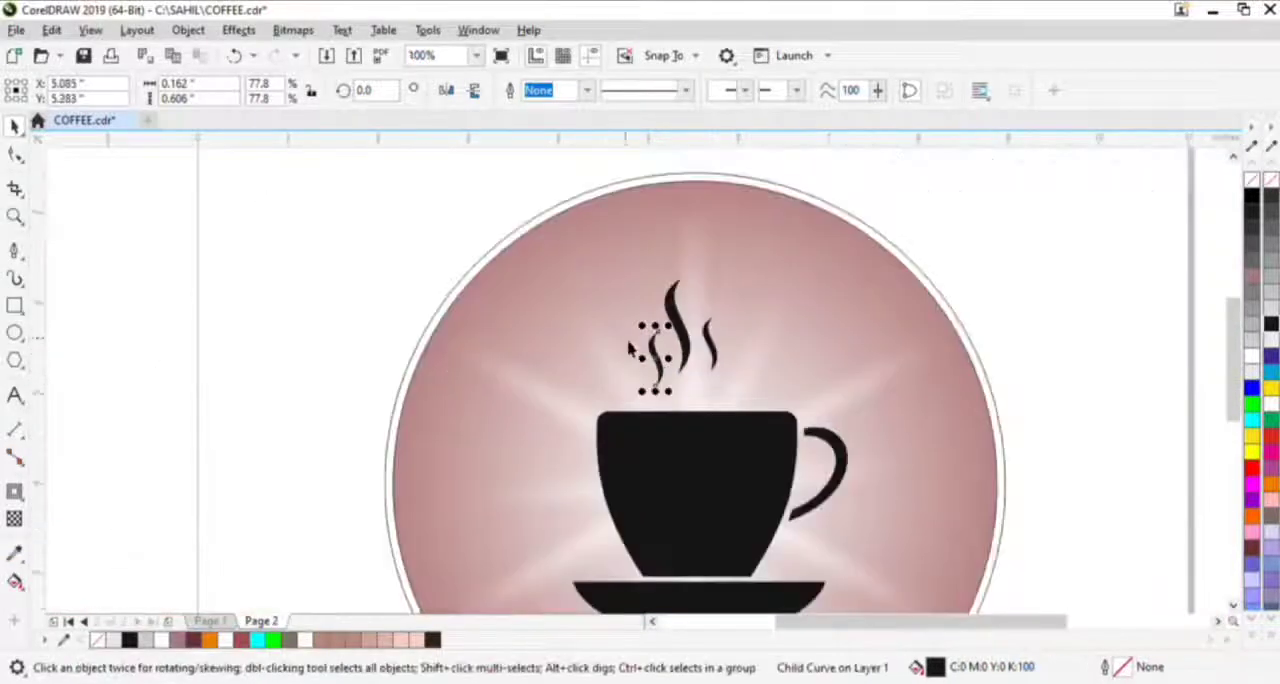
- Move the cup artwork off the page, ungroup it and center the three steam wisps above the cup
left_click(688, 339)
scroll(622, 316, "down", 1)
left_click_drag(658, 393, 333, 377)
left_click(720, 91)
left_click_drag(277, 226, 386, 332)
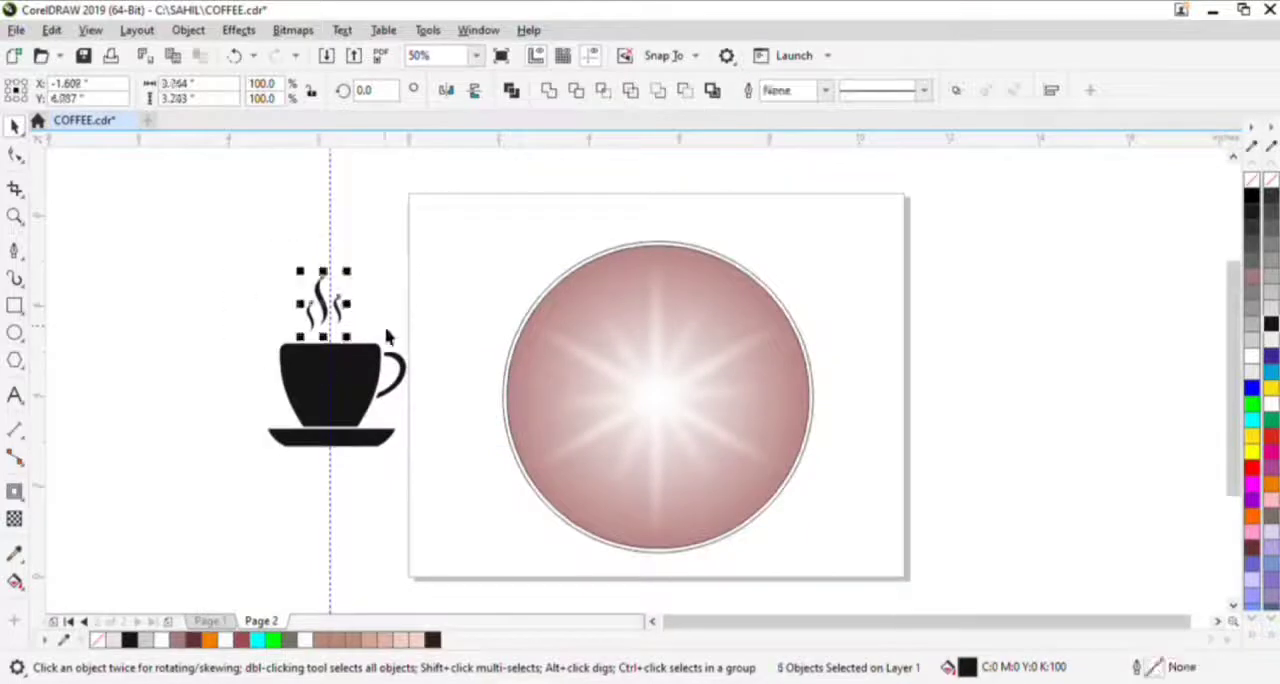
- Group all six cup and steam objects and move the group back onto the gradient circle
left_click_drag(200, 234, 415, 458)
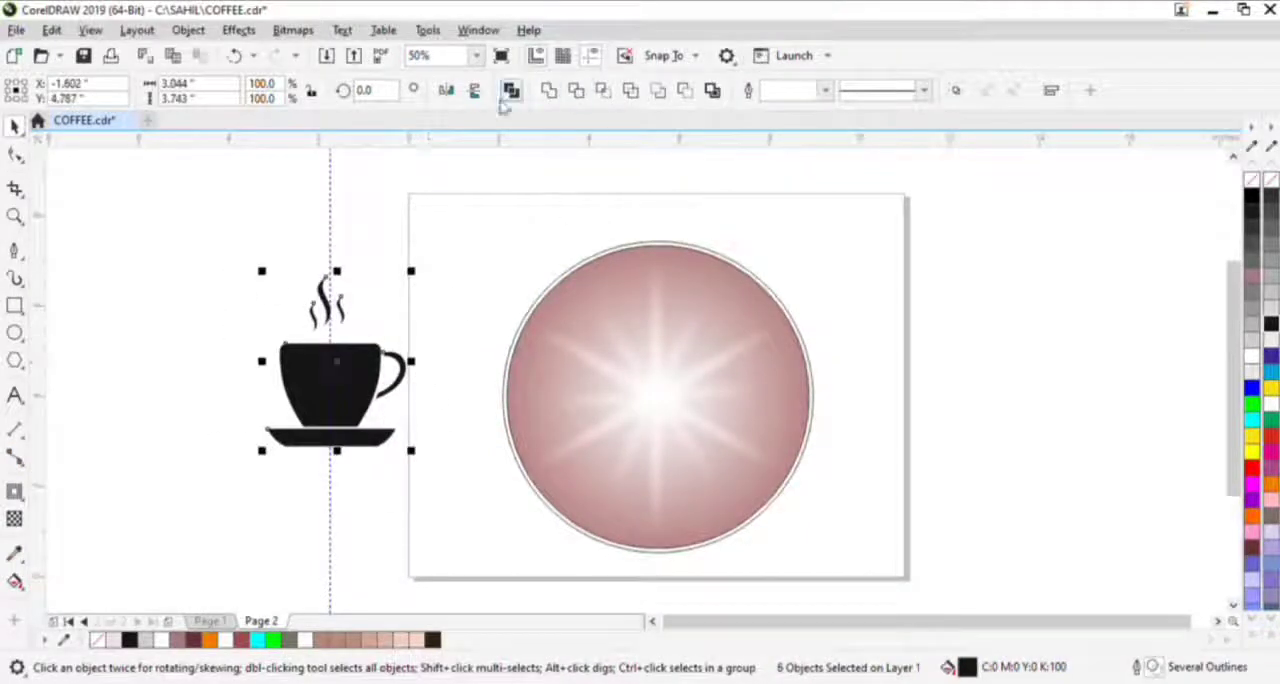
left_click(956, 91)
left_click_drag(357, 376, 624, 442)
- Add the artistic text "Coffee" in the Back to Black Demo font at about 88 pt, placed below the saucer
key("F8")
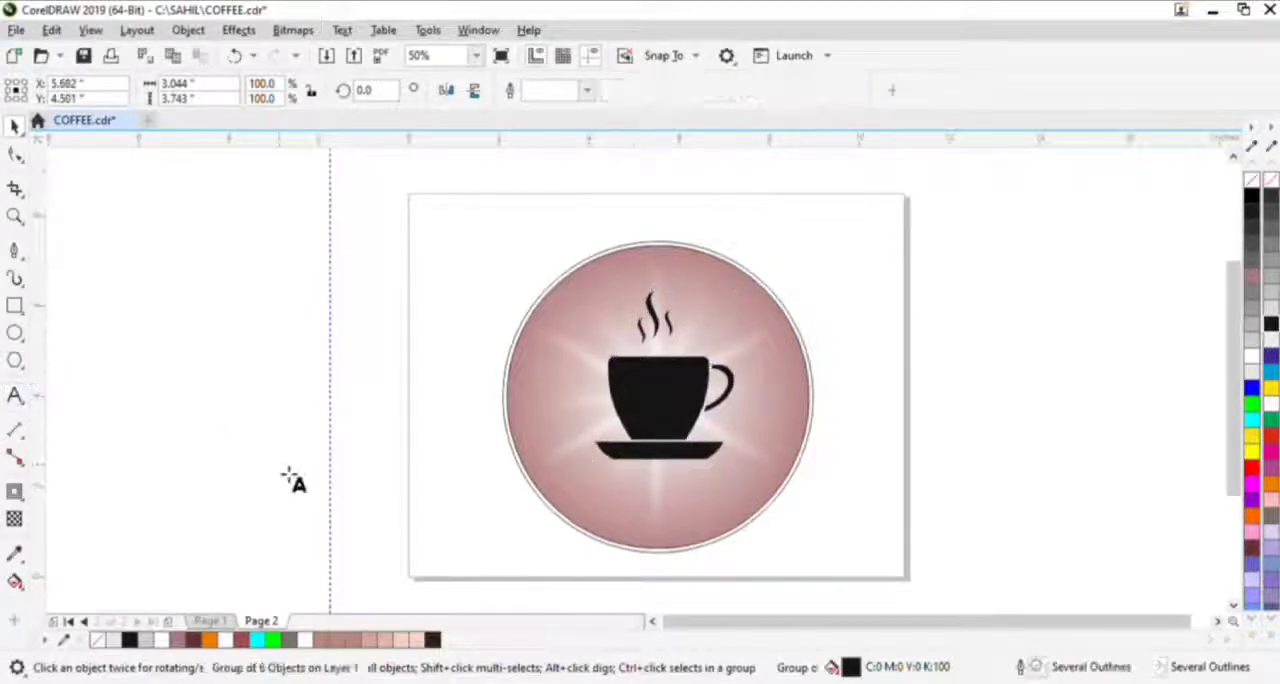
left_click(280, 458)
type("Coffee")
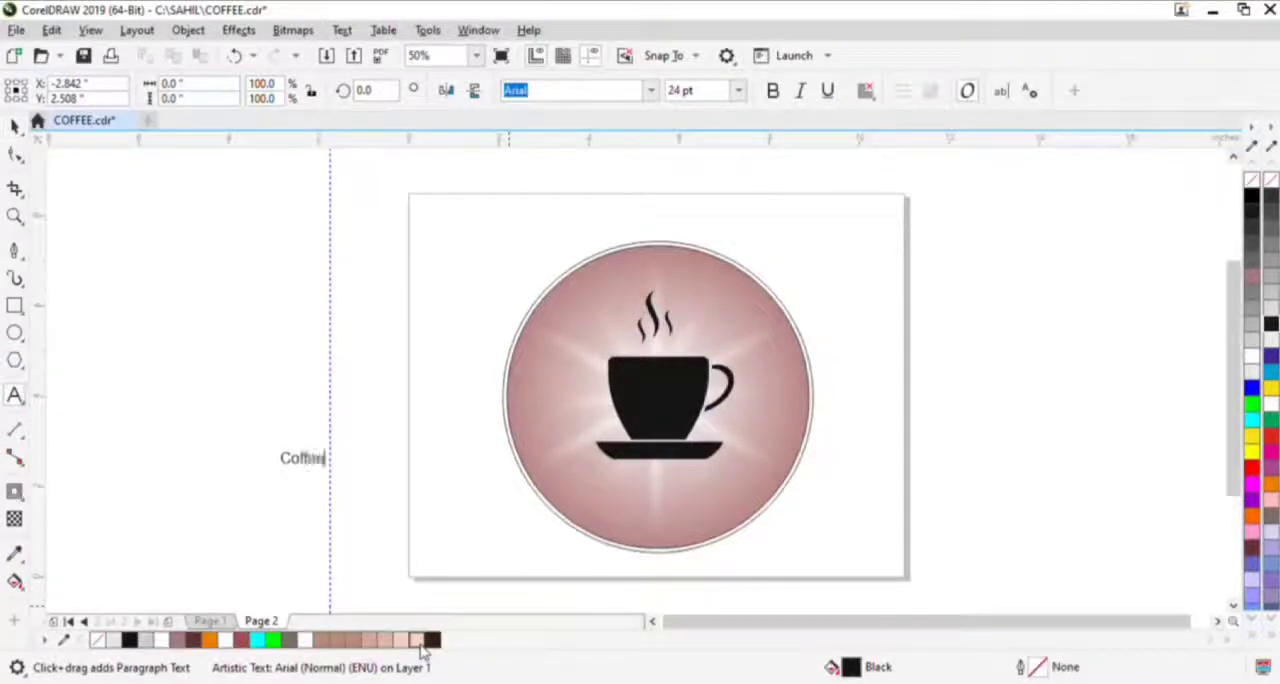
left_click(14, 126)
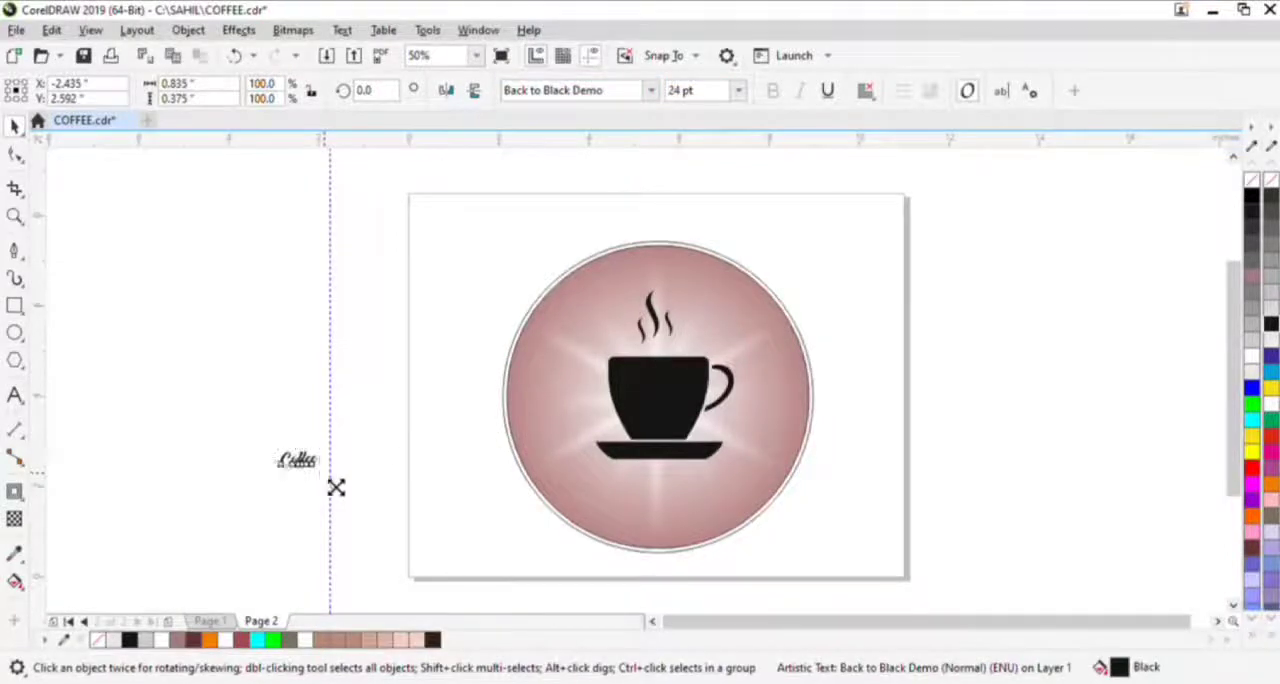
left_click_drag(334, 484, 673, 512)
scroll(680, 495, "up", 1)
left_click_drag(815, 428, 803, 443)
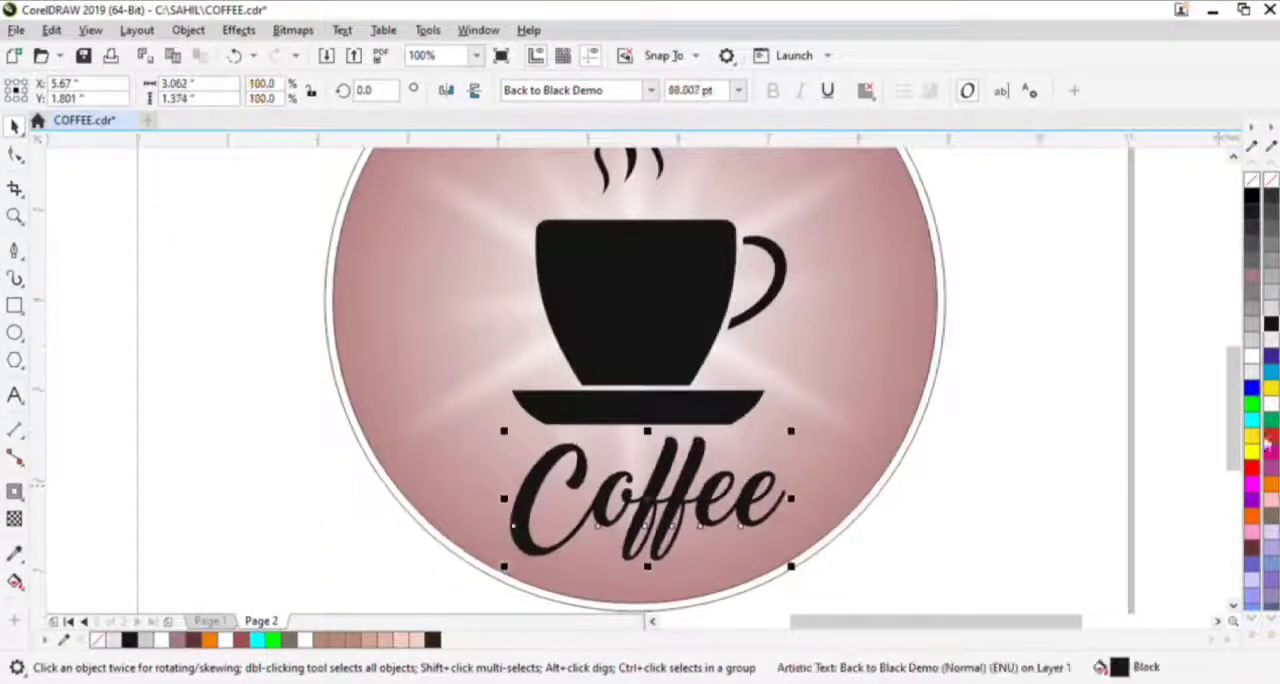
- Fill the Coffee text dark brown (#663333) and apply an inside contour with 5 steps and a 0.02" offset
left_click(1271, 405)
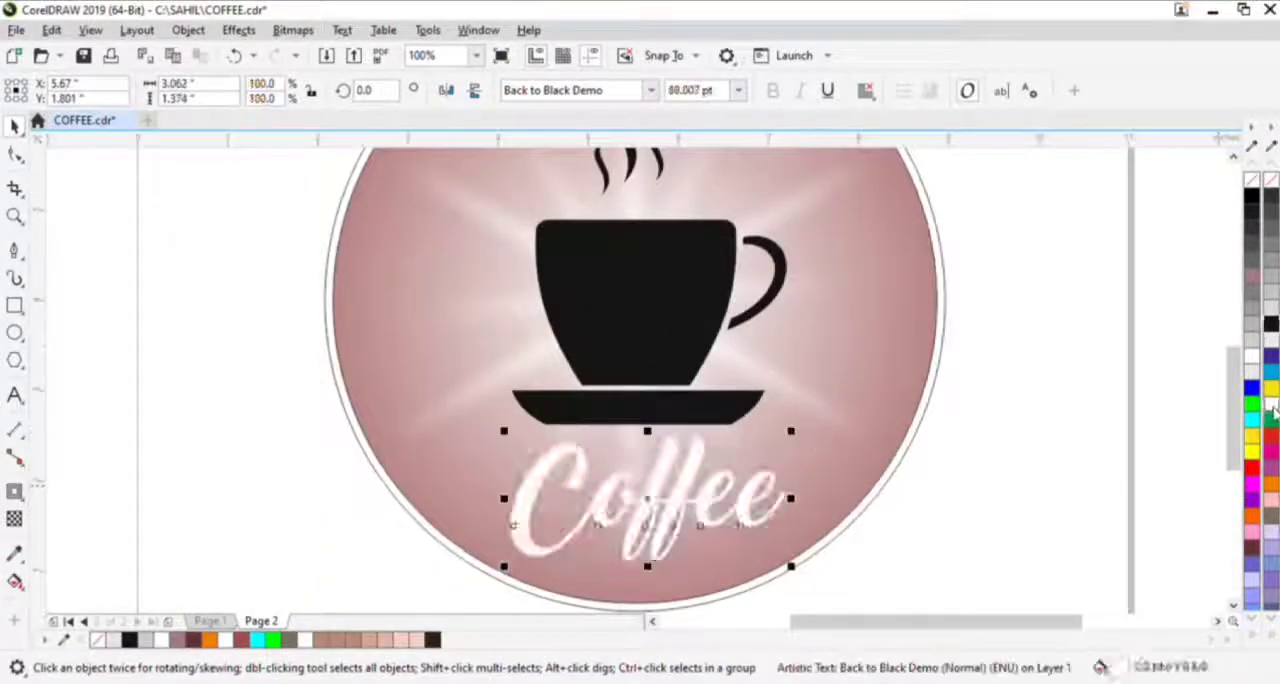
left_click(1251, 540)
left_click(14, 493)
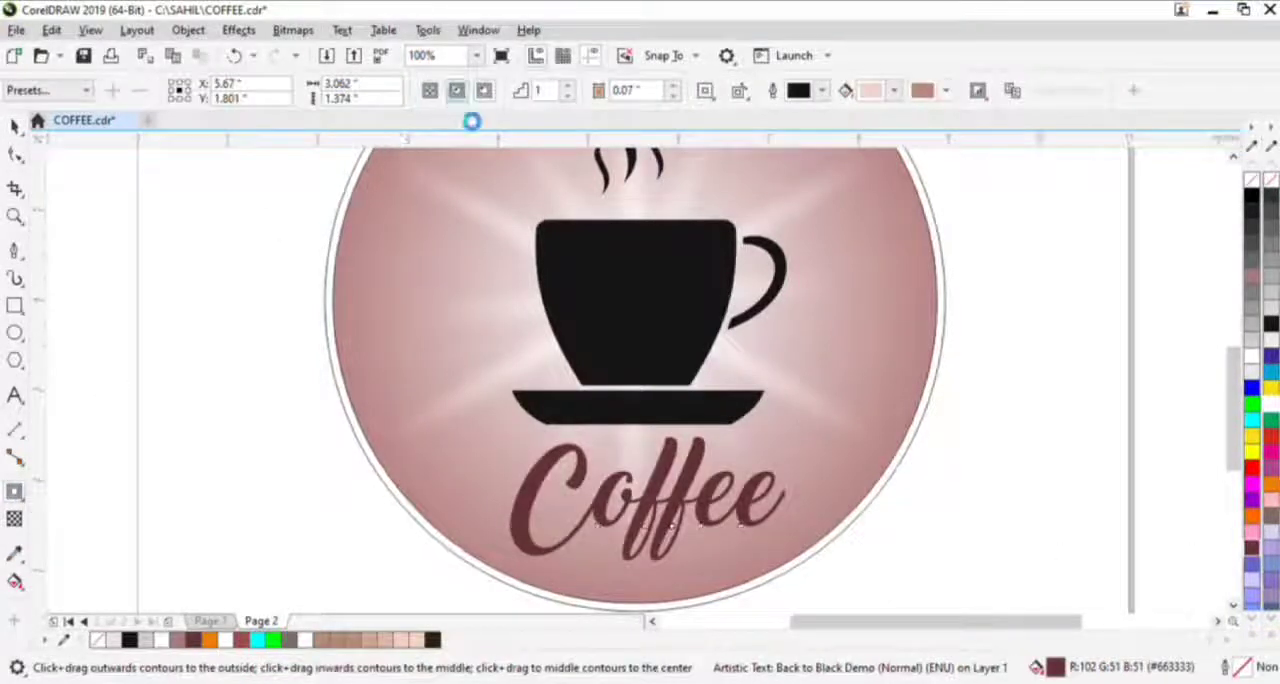
left_click(674, 98)
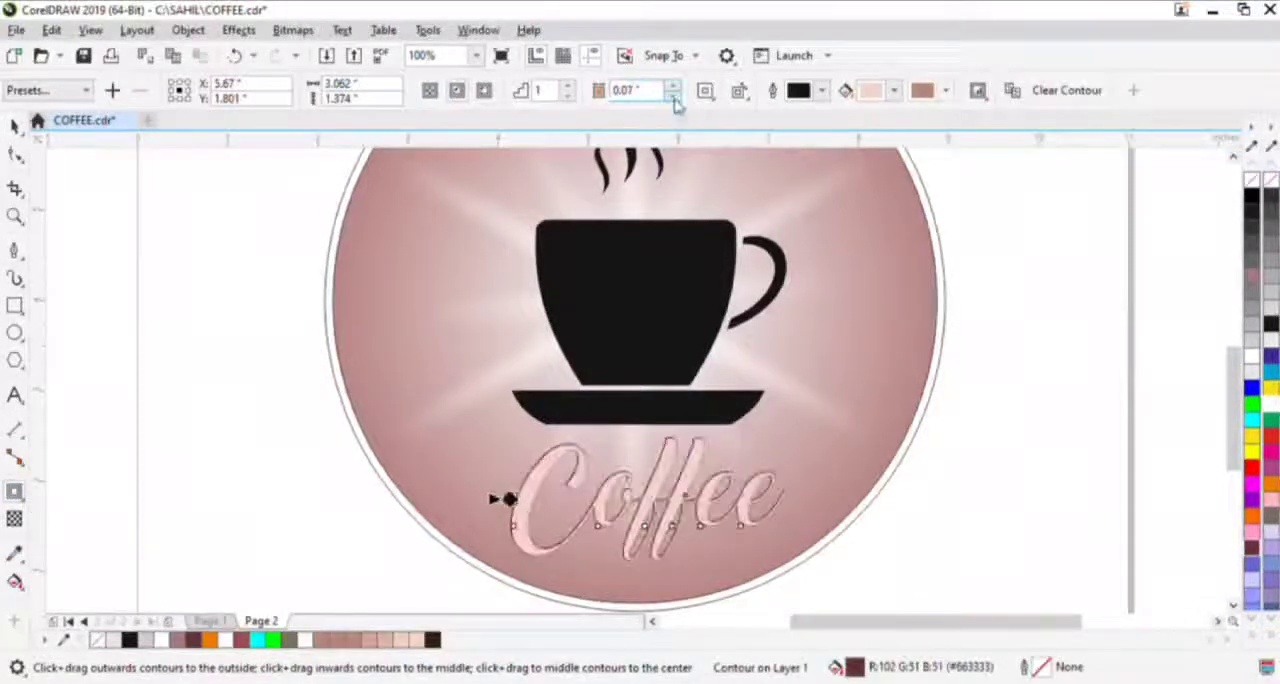
left_click(674, 97)
left_click(569, 86)
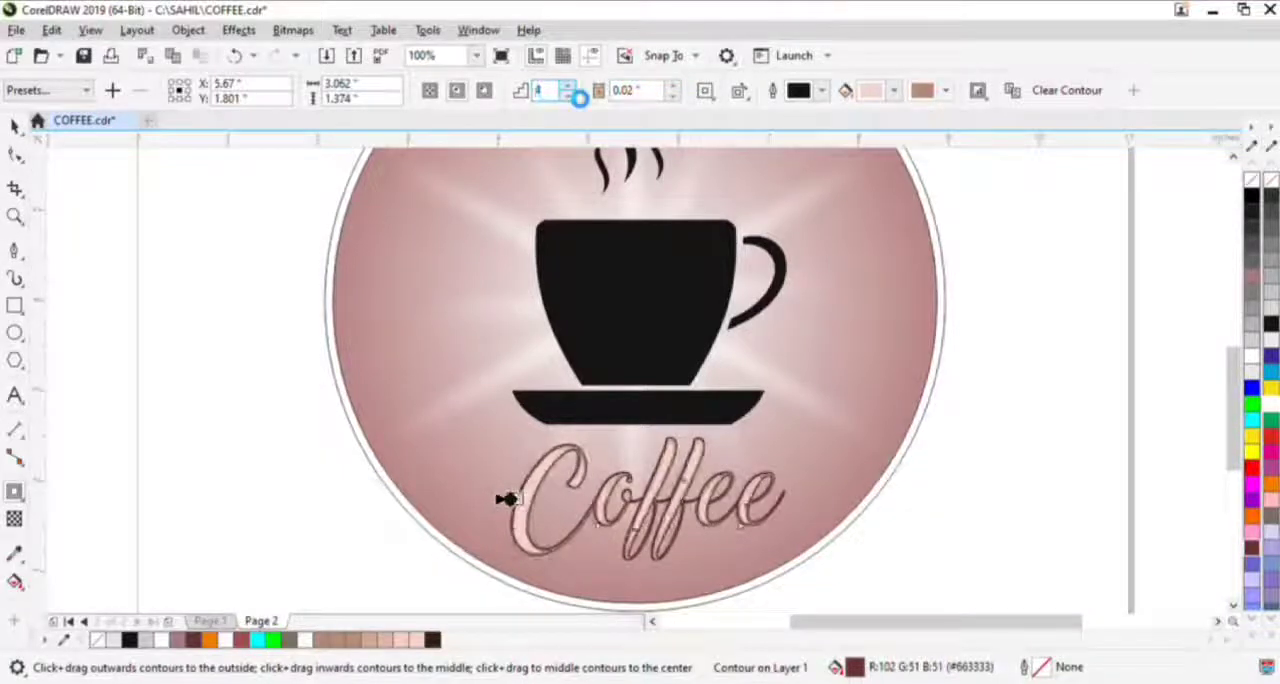
left_click(569, 86)
key("space")
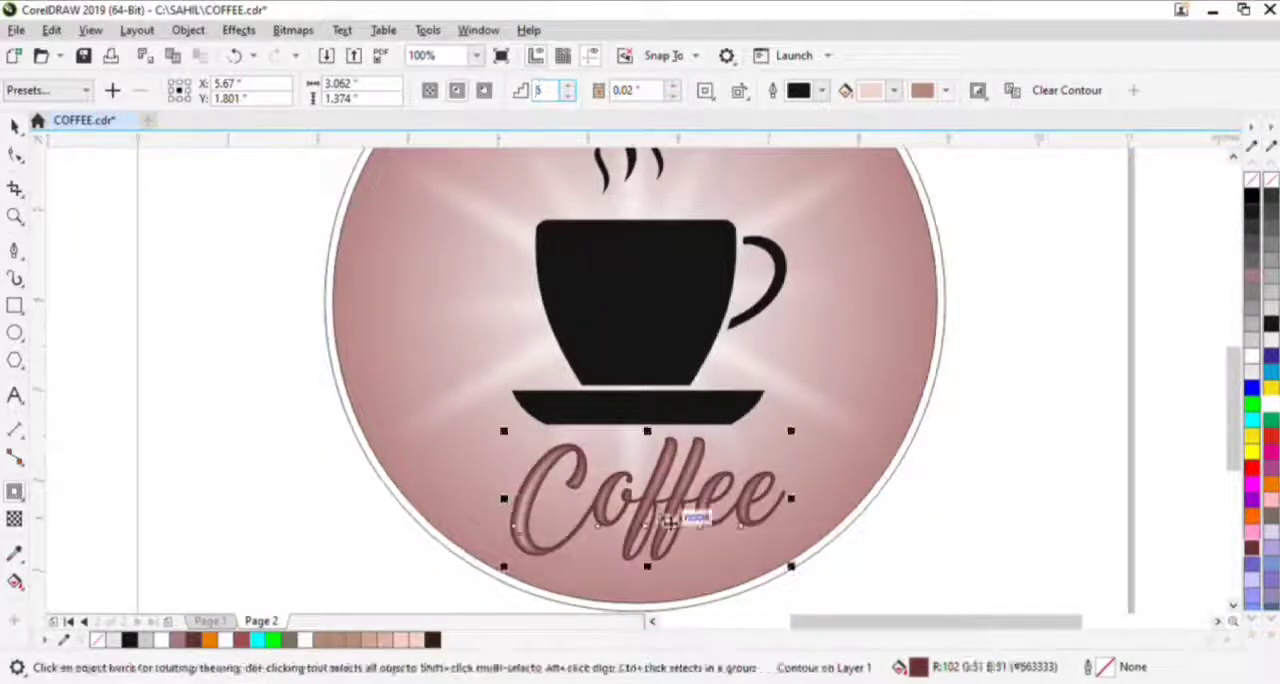
- Break the contour apart from the Coffee text, then fill the text black and shift it about 0.03" right and 0.02" down
left_click_drag(666, 510, 628, 457)
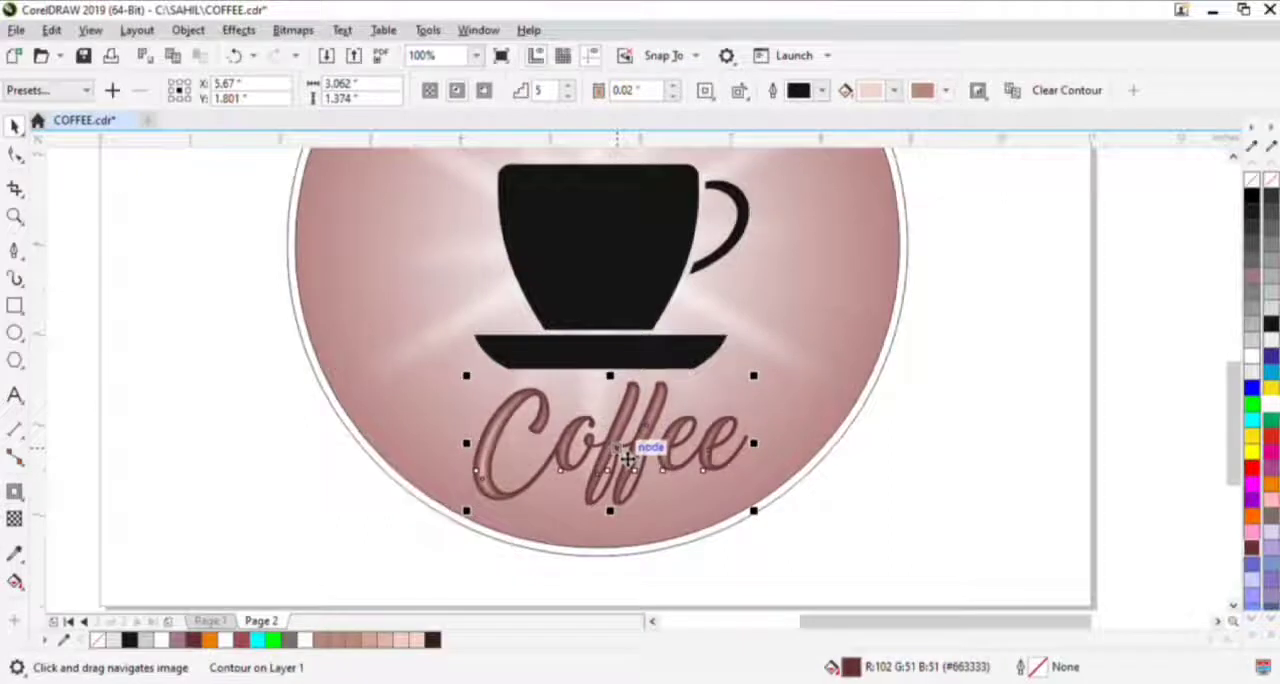
key("ctrl+k")
left_click(627, 457, "ctrl")
left_click(620, 453)
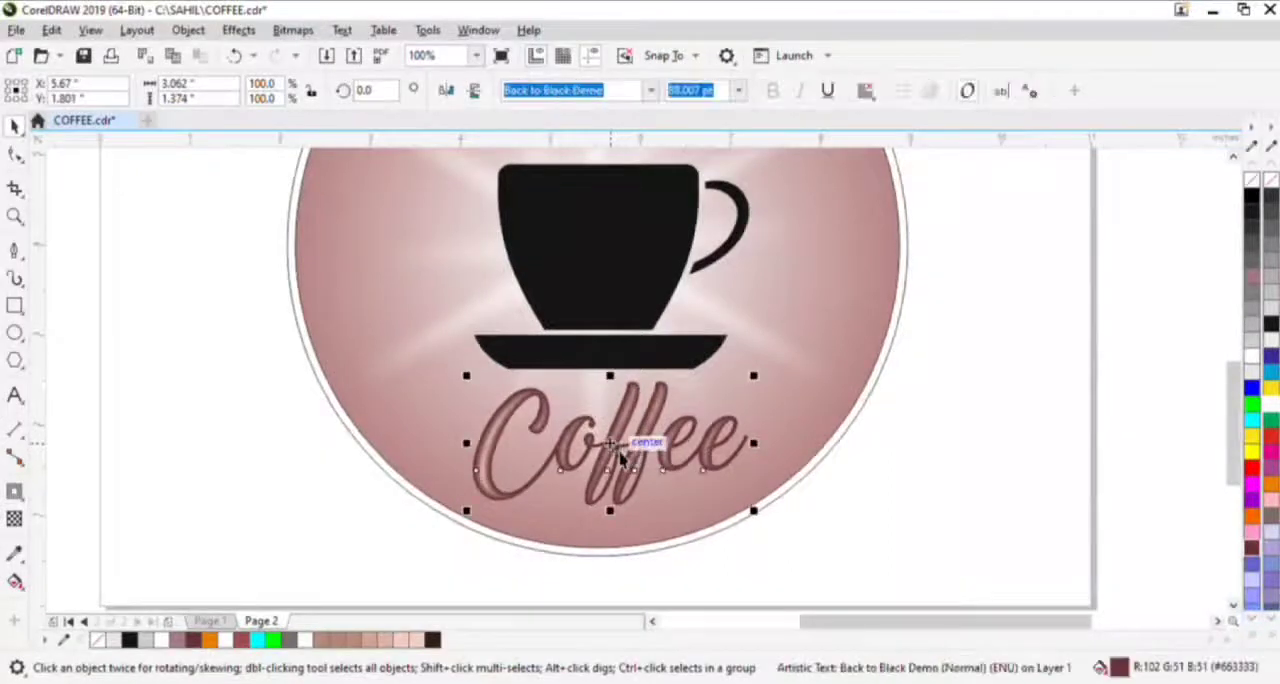
left_click_drag(620, 456, 622, 457)
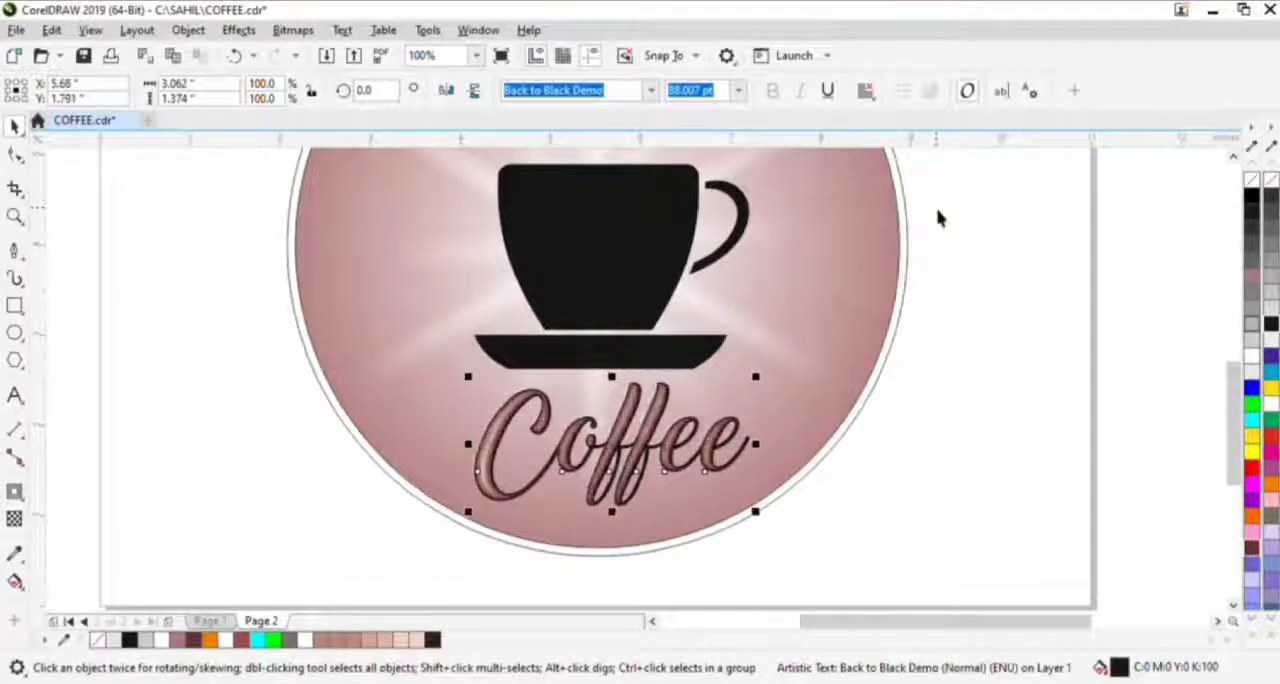
key("Right")
key("Right")
key("Down")
scroll(511, 554, "up", 2)
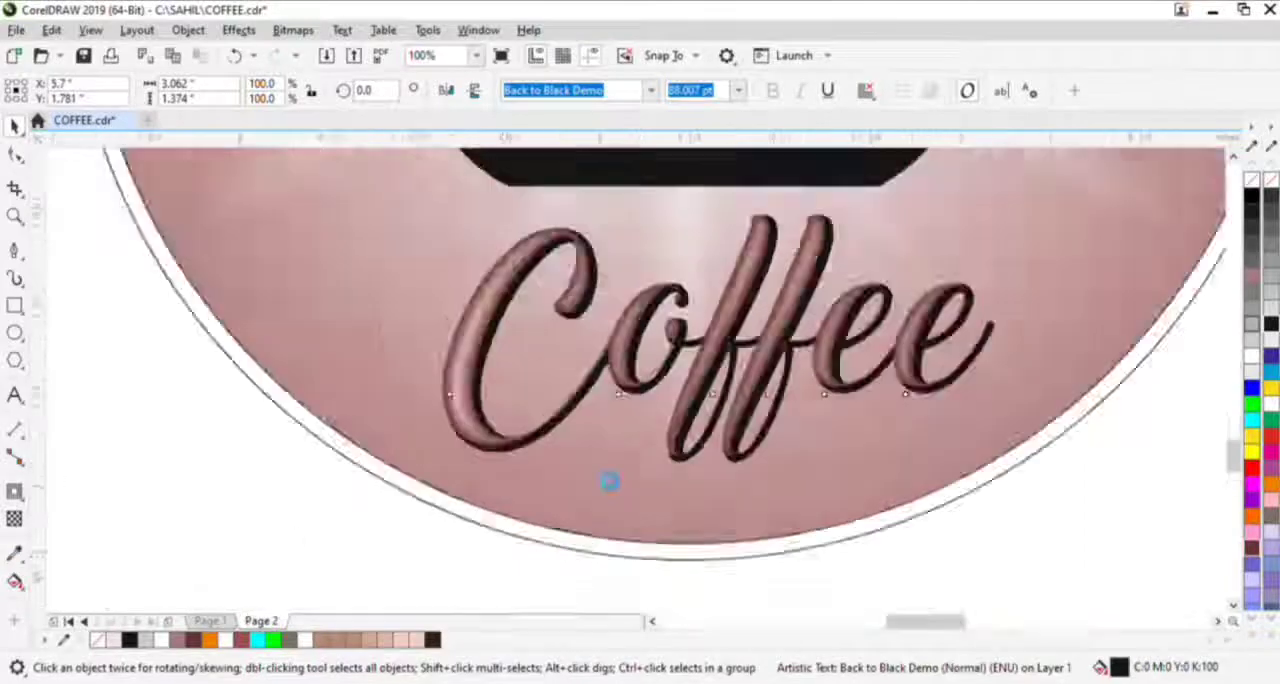
scroll(529, 391, "down", 2)
left_click_drag(472, 400, 501, 541)
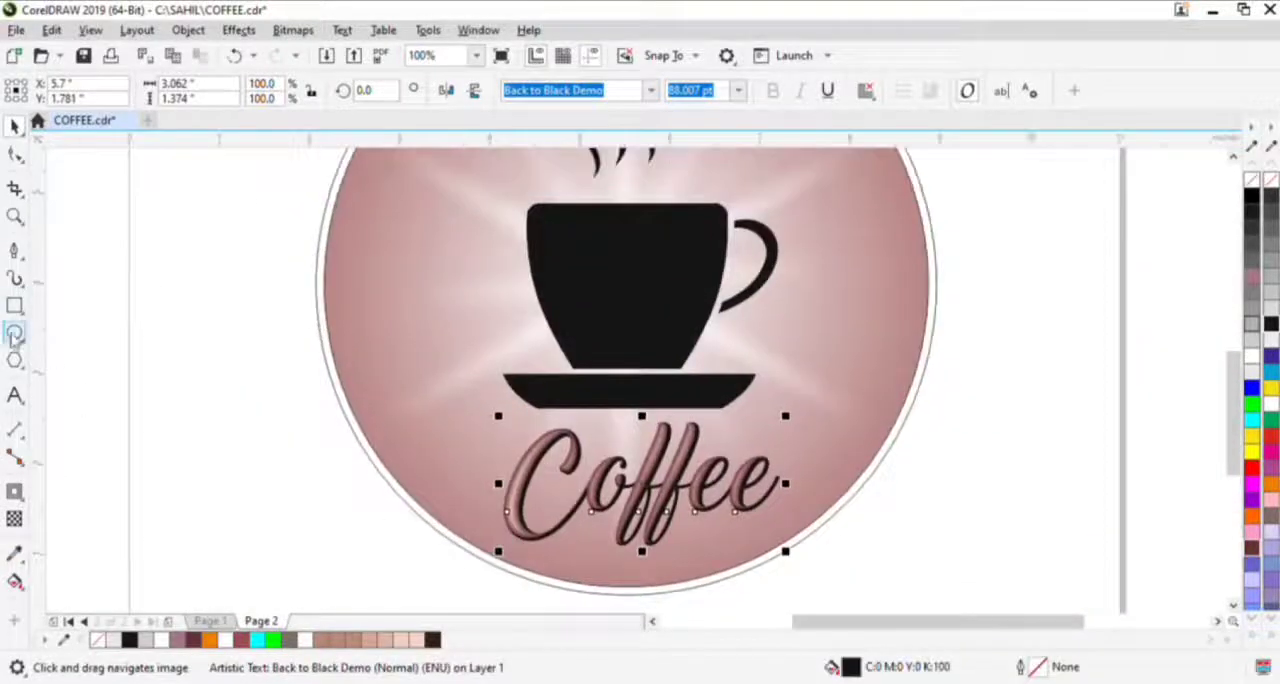
left_click(14, 335)
left_click_drag(122, 254, 316, 263)
left_click_drag(207, 223, 359, 539)
left_click_drag(382, 528, 506, 520)
scroll(494, 507, "down", 1)
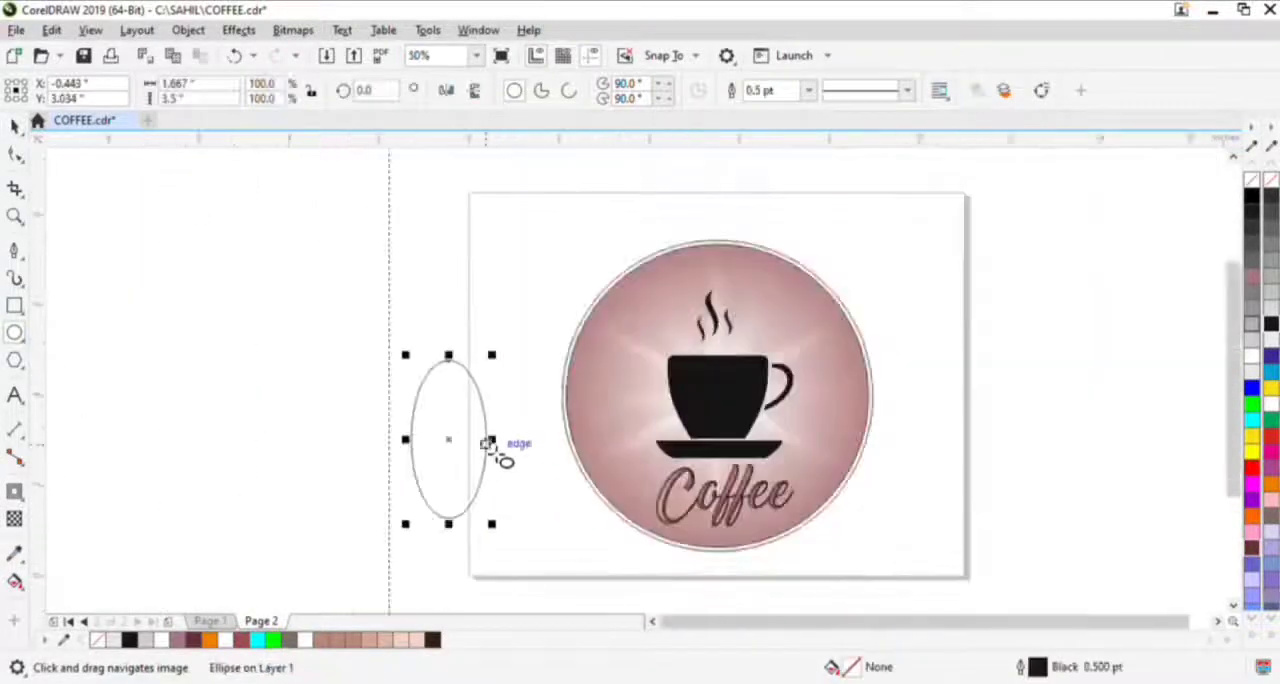
key("Delete")
- Draw an upright ellipse about 1.96" by 3.31" beside the page, centered on the vertical guideline
left_click_drag(339, 341, 427, 491)
key("space")
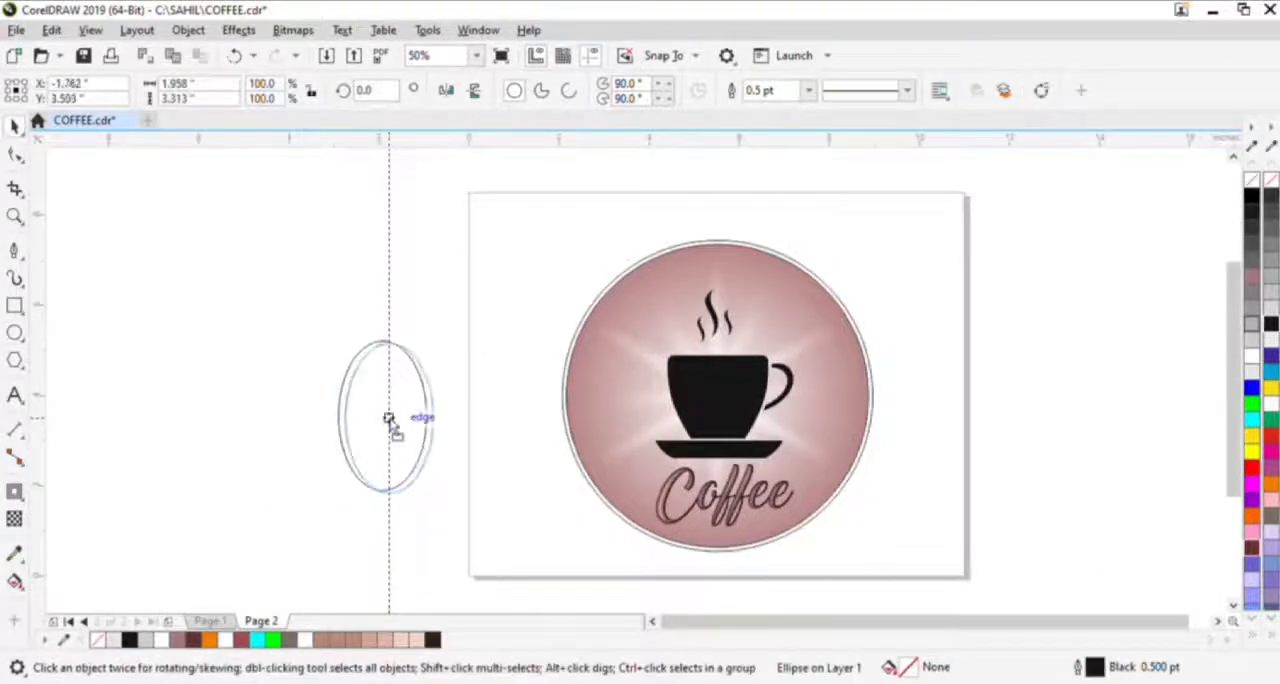
scroll(263, 400, "up", 1)
- Draw a curve with the Pen tool from the ellipse's top quadrant to its center, bowing to the left
left_click(14, 250)
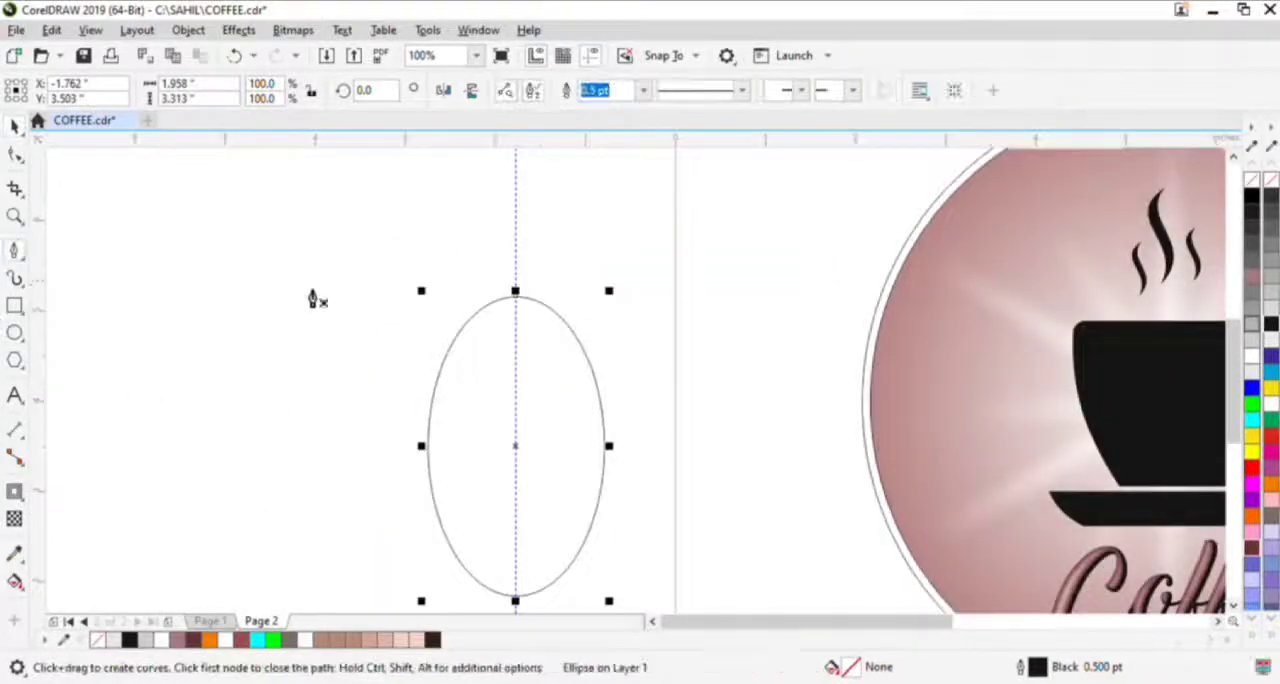
left_click(515, 293)
left_click_drag(514, 451, 590, 525)
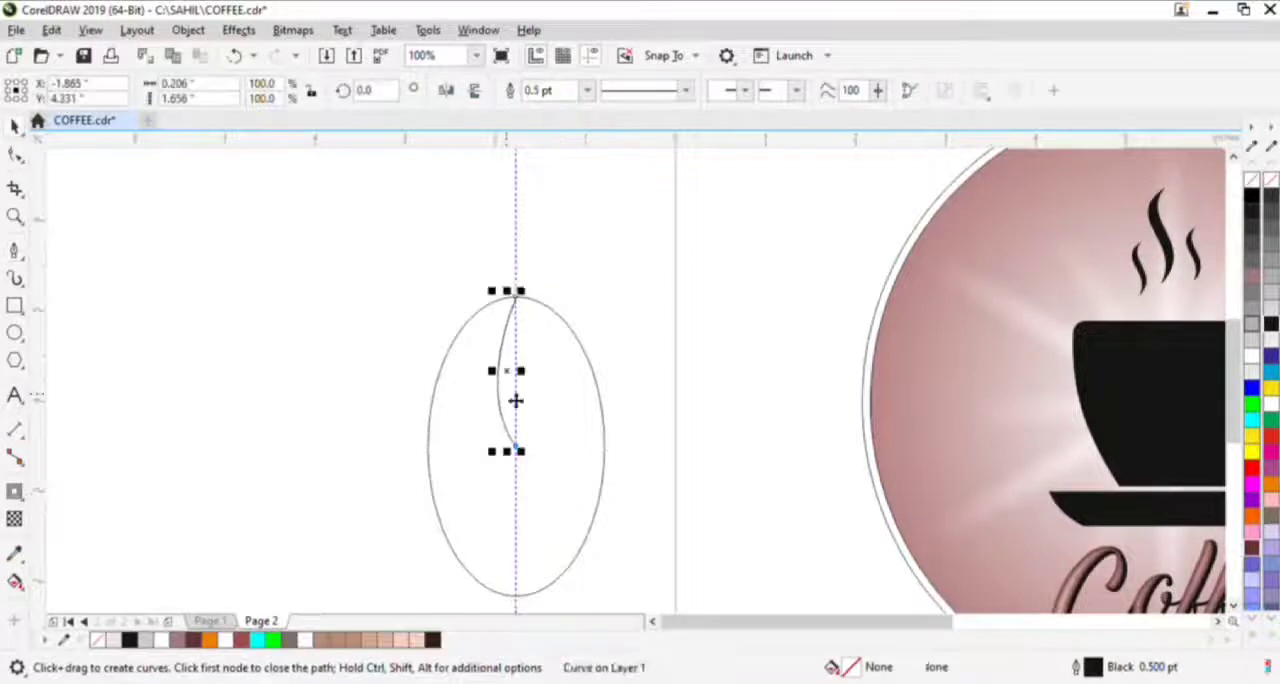
key("space")
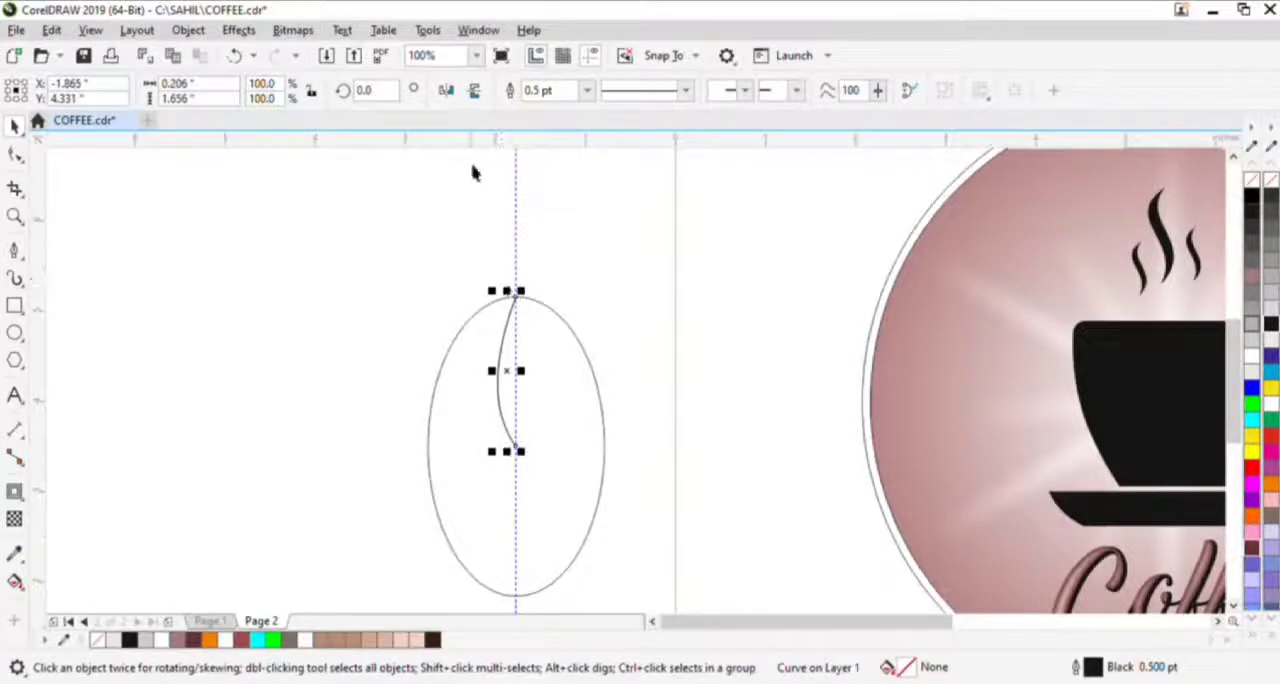
- Copy the curve mirrored into the ellipse's lower half to form an S, and combine both curves
left_click_drag(498, 297, 517, 446)
scroll(483, 434, "down", 1)
left_click(491, 422, "shift")
key("ctrl+l")
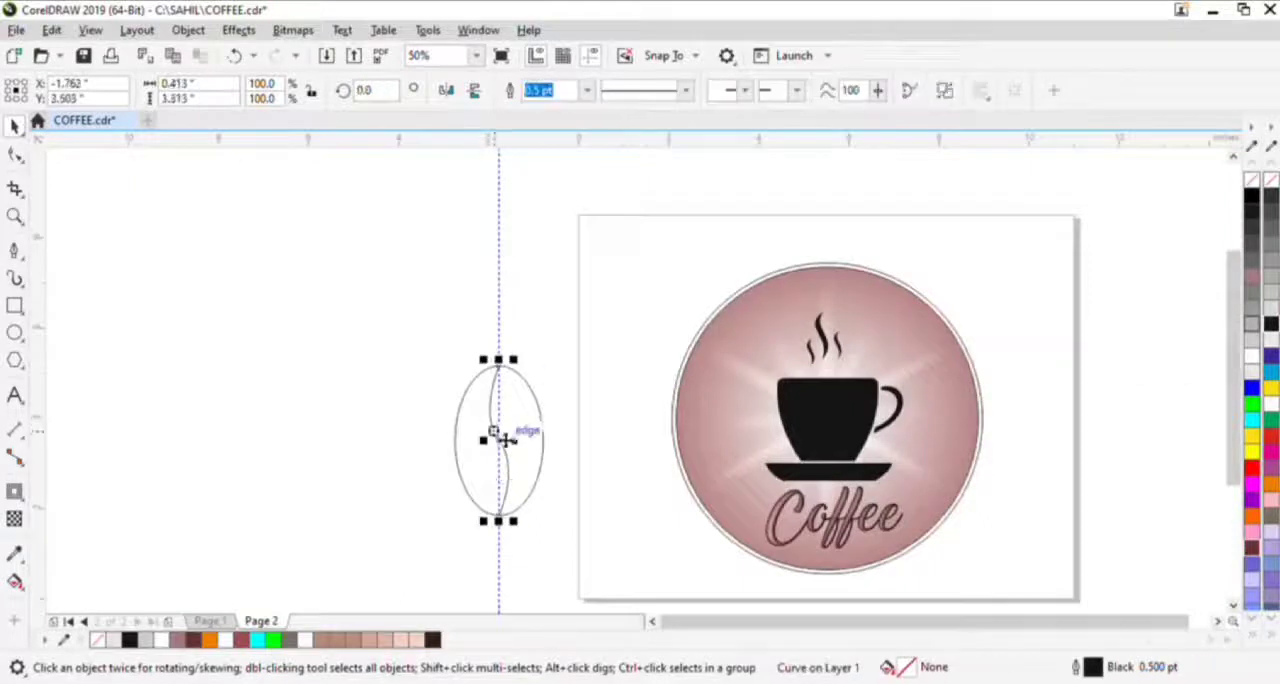
- Set the outline width of the S-curve in the ellipse to 12 pt
key("F10")
left_click(497, 440)
scroll(491, 383, "up", 1)
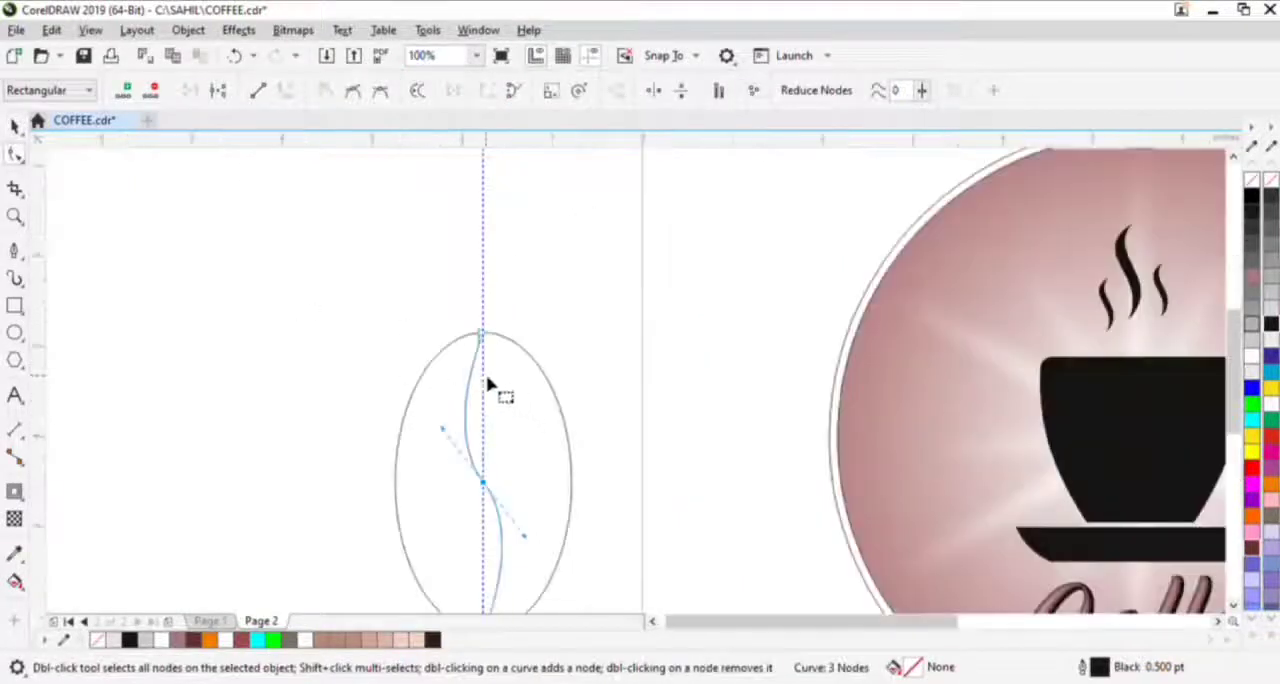
key("space")
left_click(587, 90)
left_click(569, 205)
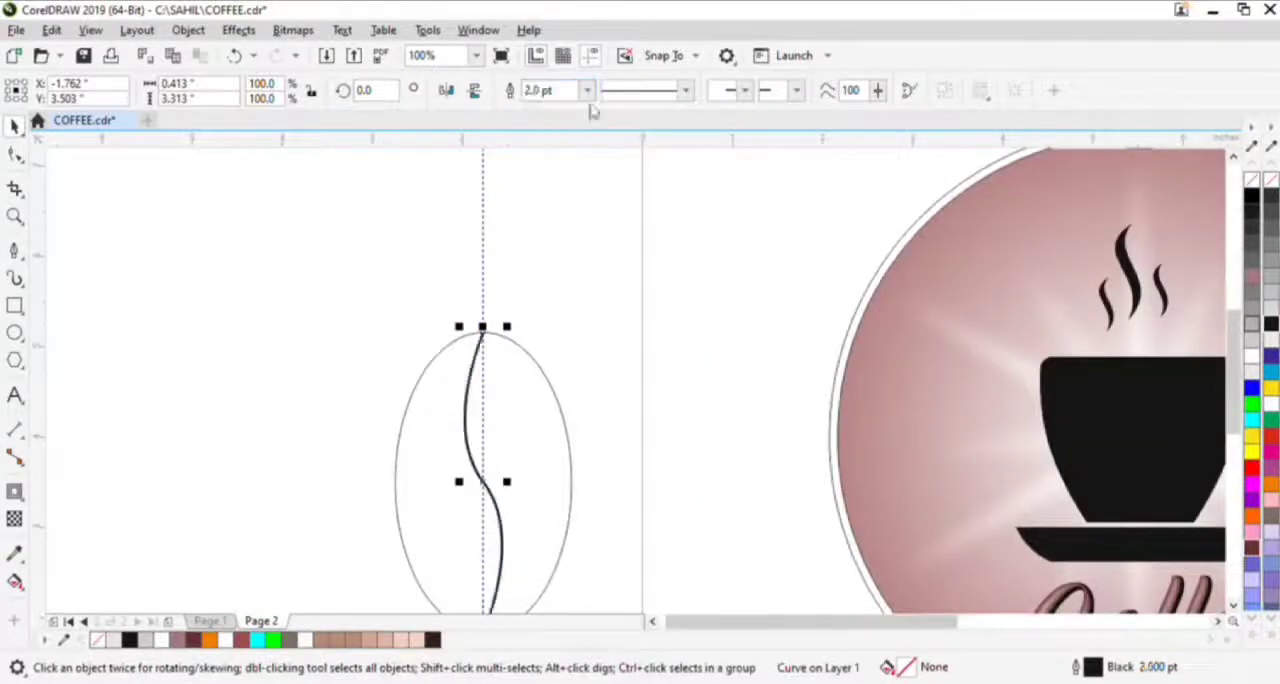
type("10")
key("Return")
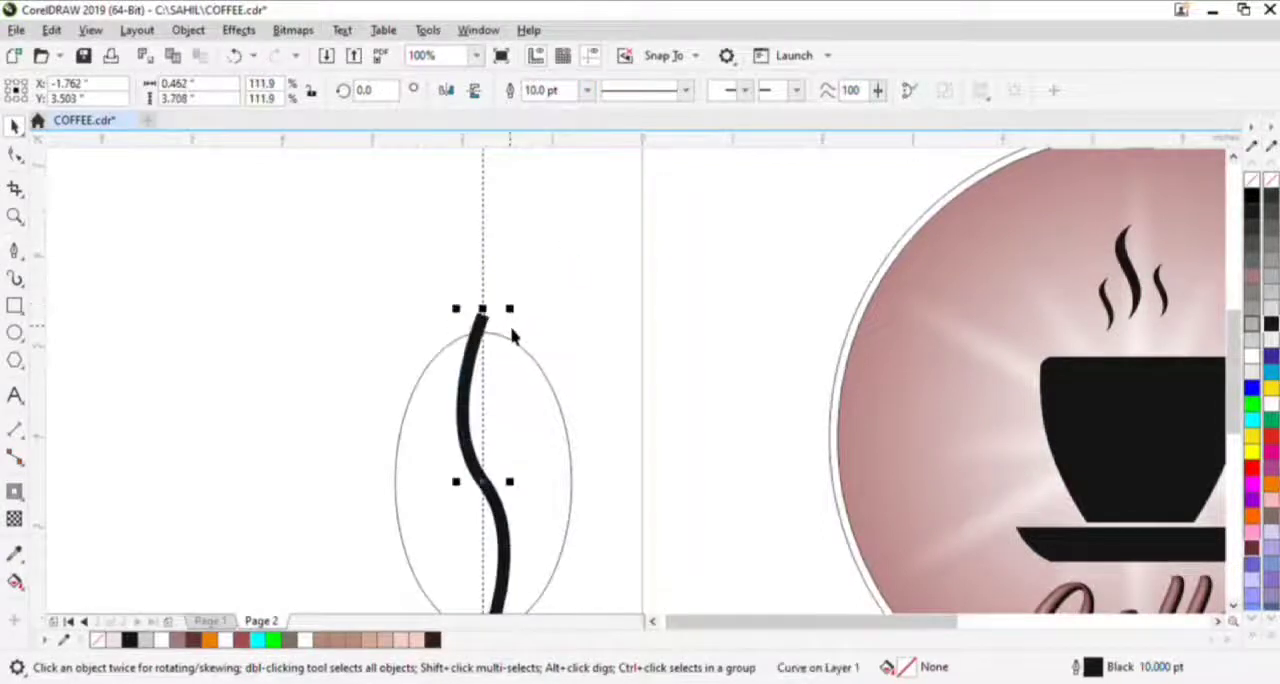
left_click_drag(517, 361, 564, 272)
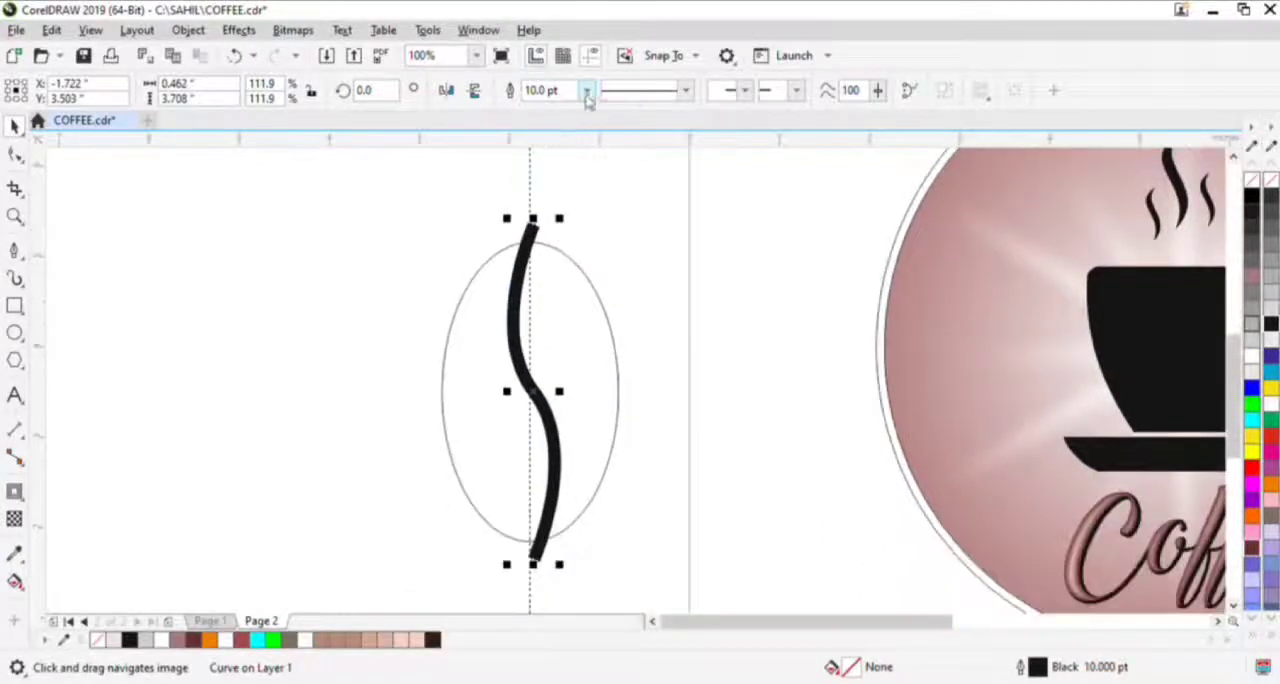
type("12")
key("Return")
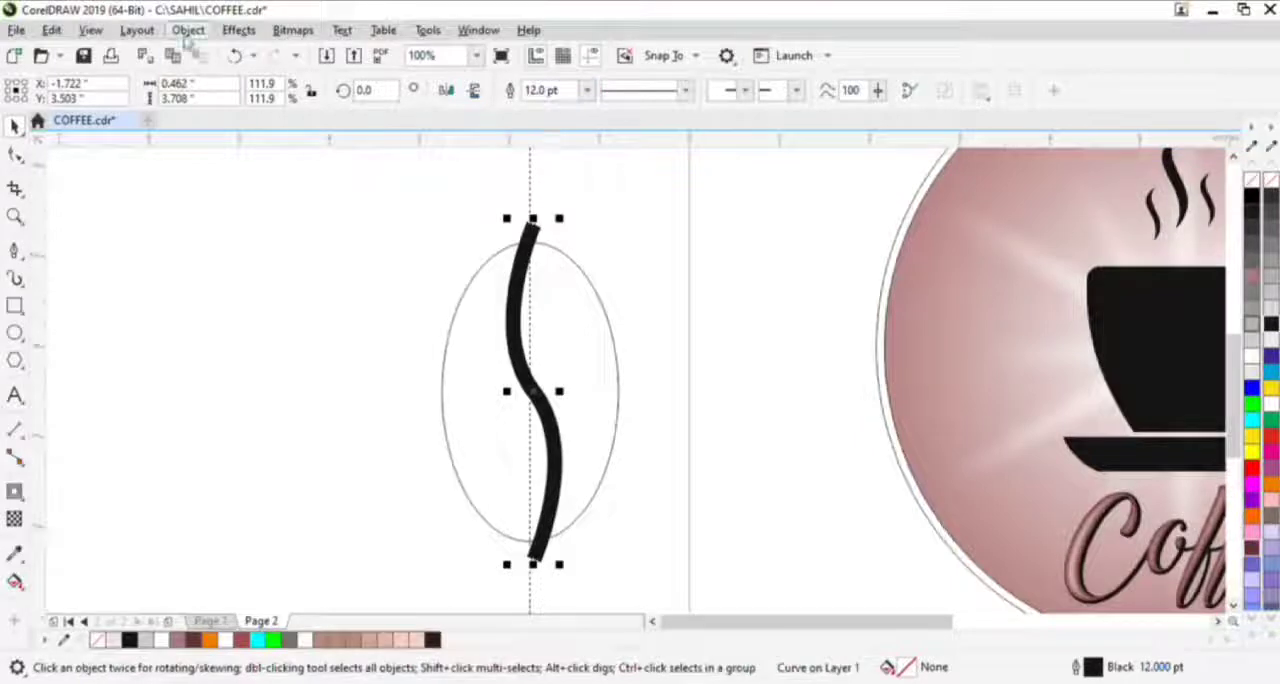
- Try to cut the S-curve's outline, converted to an object, out of the ellipse and undo the cut
key("ctrl+shift+q")
left_click(446, 416, "shift")
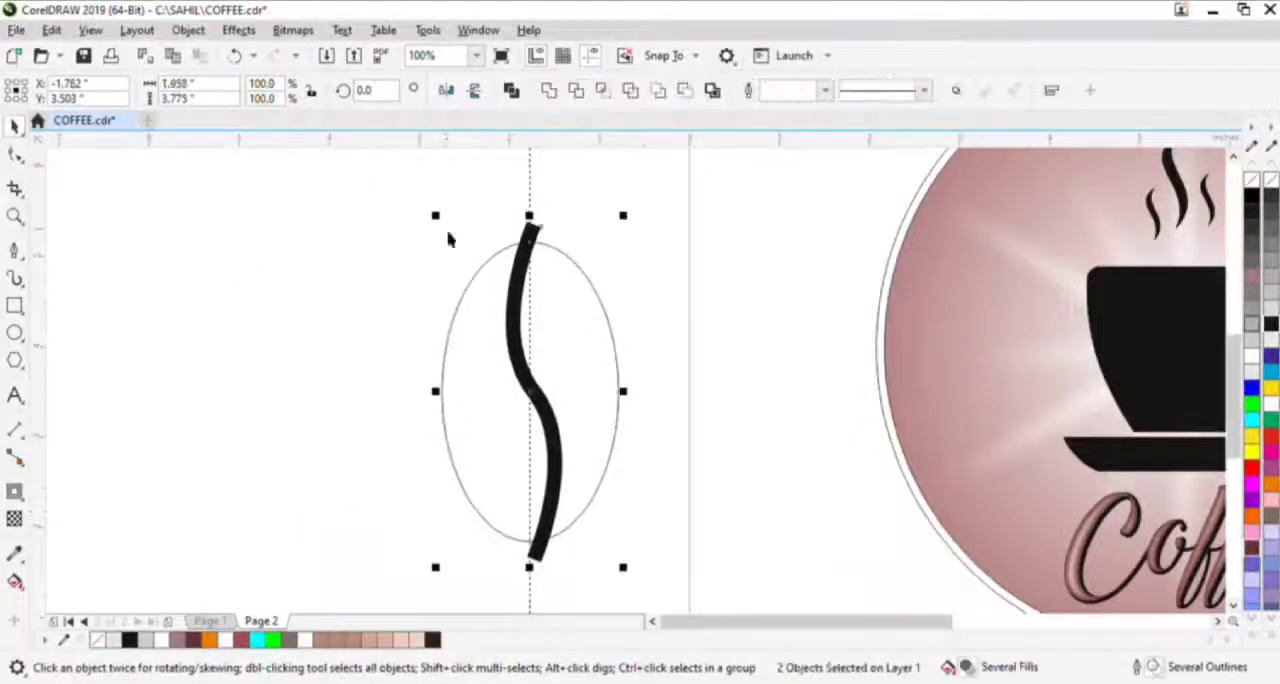
left_click(607, 93)
left_click_drag(530, 296, 365, 316)
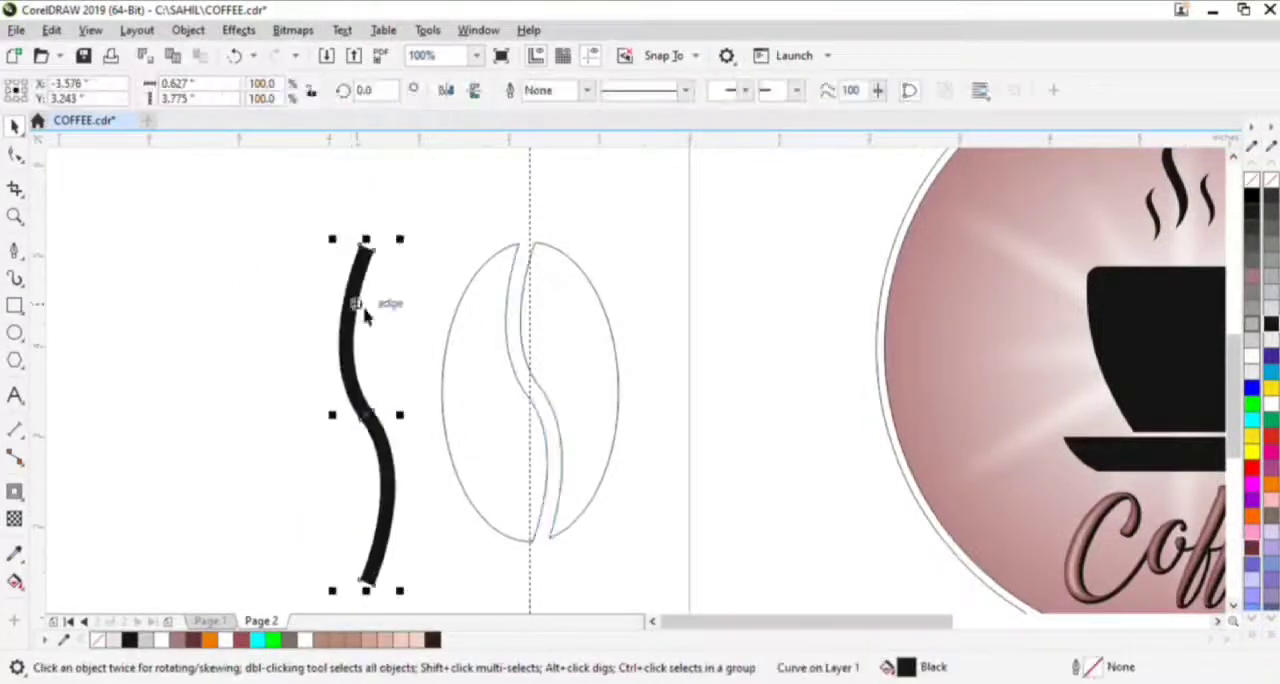
key("Delete")
key("ctrl+z")
key("ctrl+z")
key("ctrl+z")
key("ctrl+z")
- Delete the middle node of the S-curve to smooth its bend
key("F10")
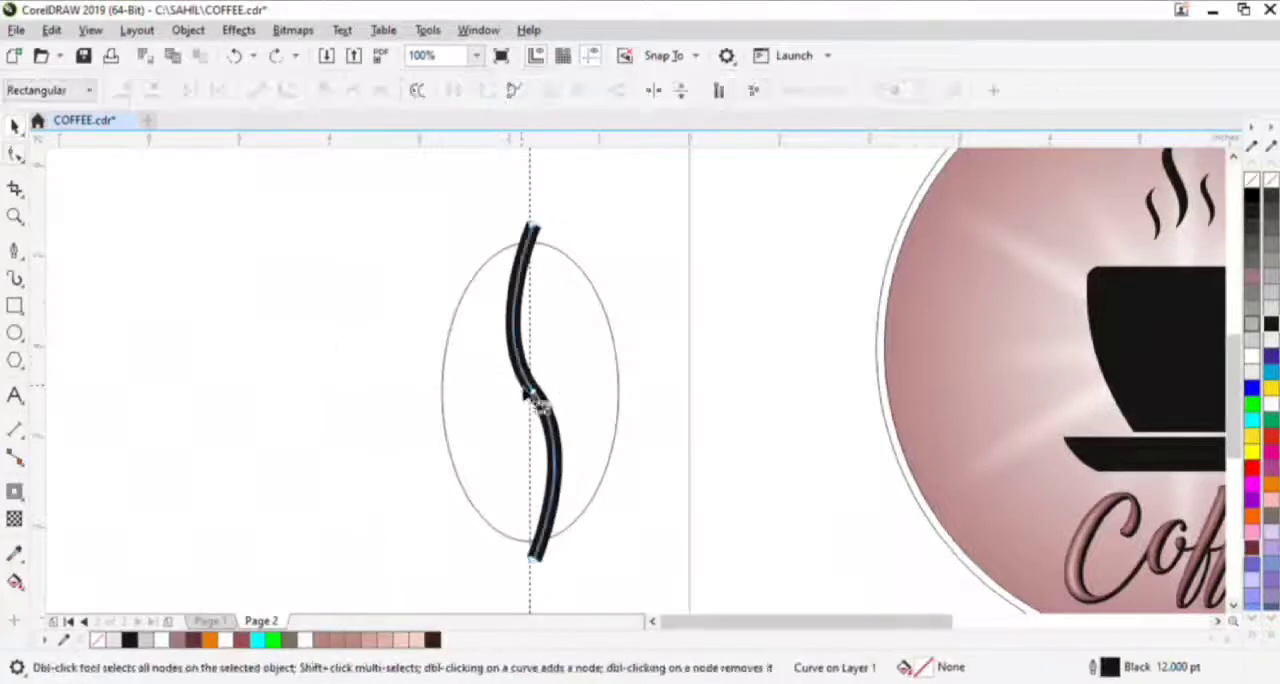
left_click_drag(489, 370, 561, 430)
key("Delete")
key("space")
- Cut the S-curve's outline, converted to an object, out of the ellipse and delete the leftover black strip
left_click(562, 331, "shift")
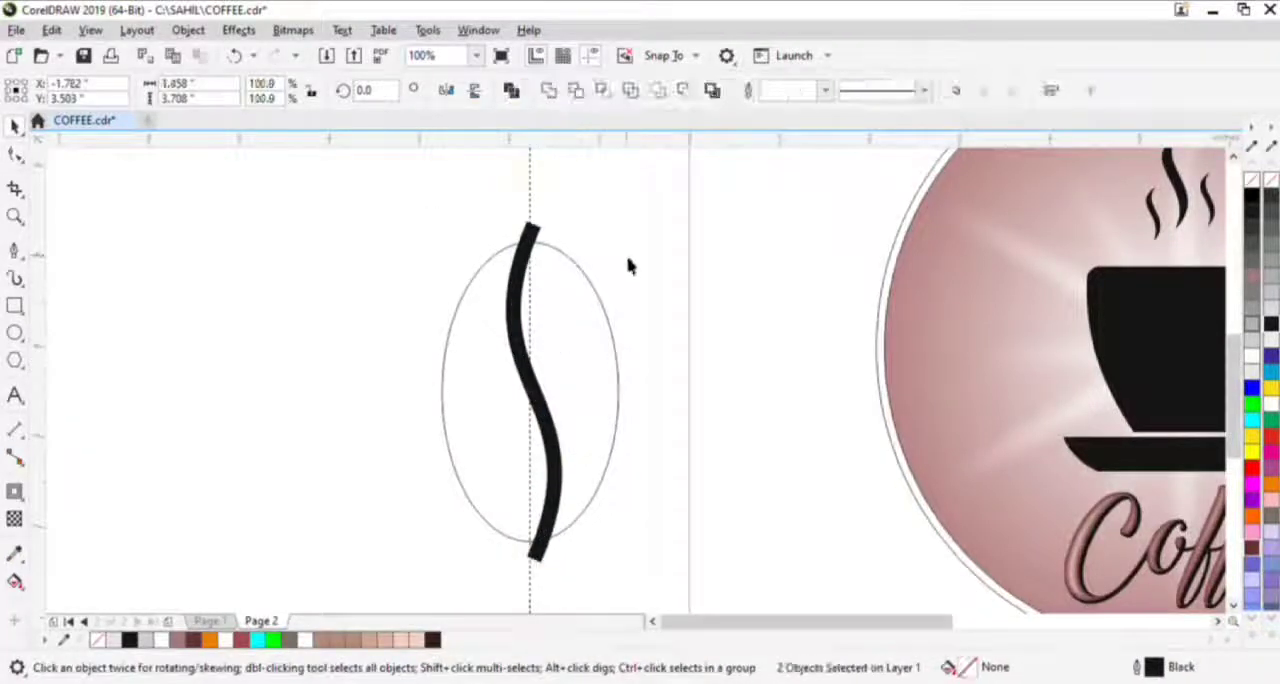
left_click(628, 260)
left_click(526, 288)
key("ctrl+shift+q")
scroll(522, 297, "down", 1)
left_click_drag(405, 250, 605, 462)
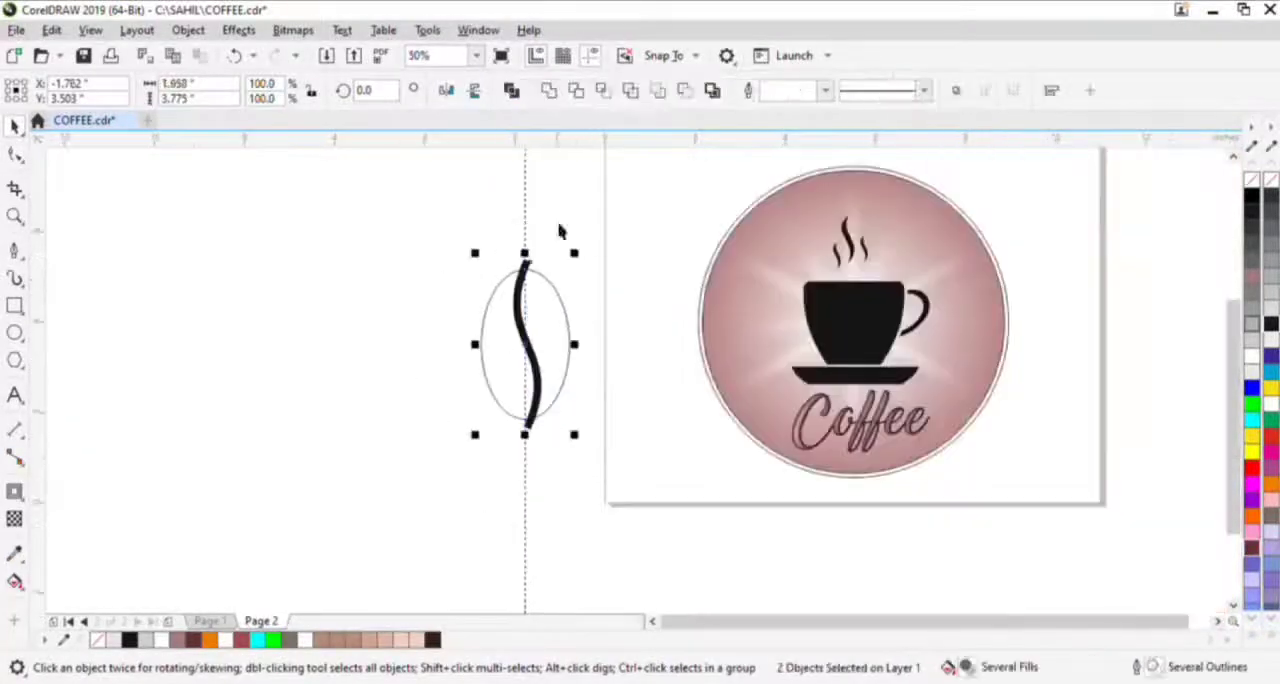
left_click(631, 94)
left_click(626, 235)
left_click_drag(517, 300, 394, 331)
key("Delete")
- Round the pointed upper and lower corners of both bean halves with 0.13" fillets
left_click(508, 323)
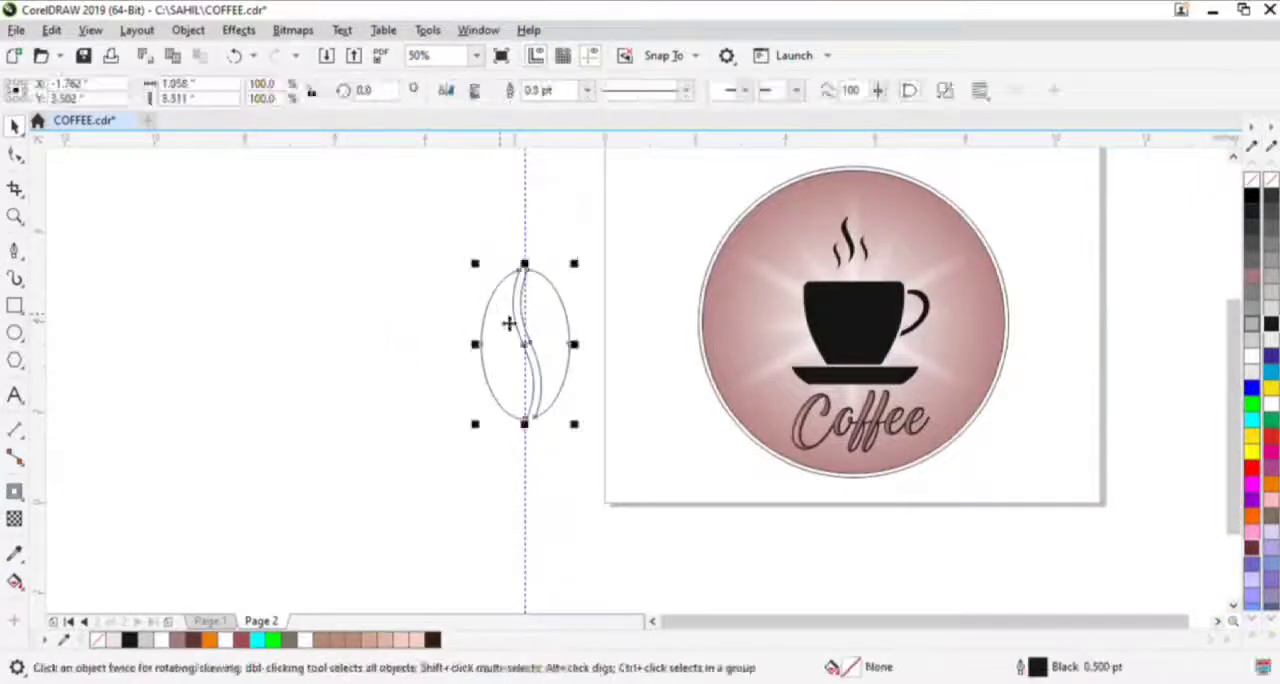
key("F10")
scroll(521, 272, "up", 2)
left_click_drag(480, 232, 605, 294)
left_click_drag(610, 490, 531, 251)
scroll(531, 251, "down", 1)
scroll(500, 410, "up", 1)
left_click_drag(526, 399, 486, 651)
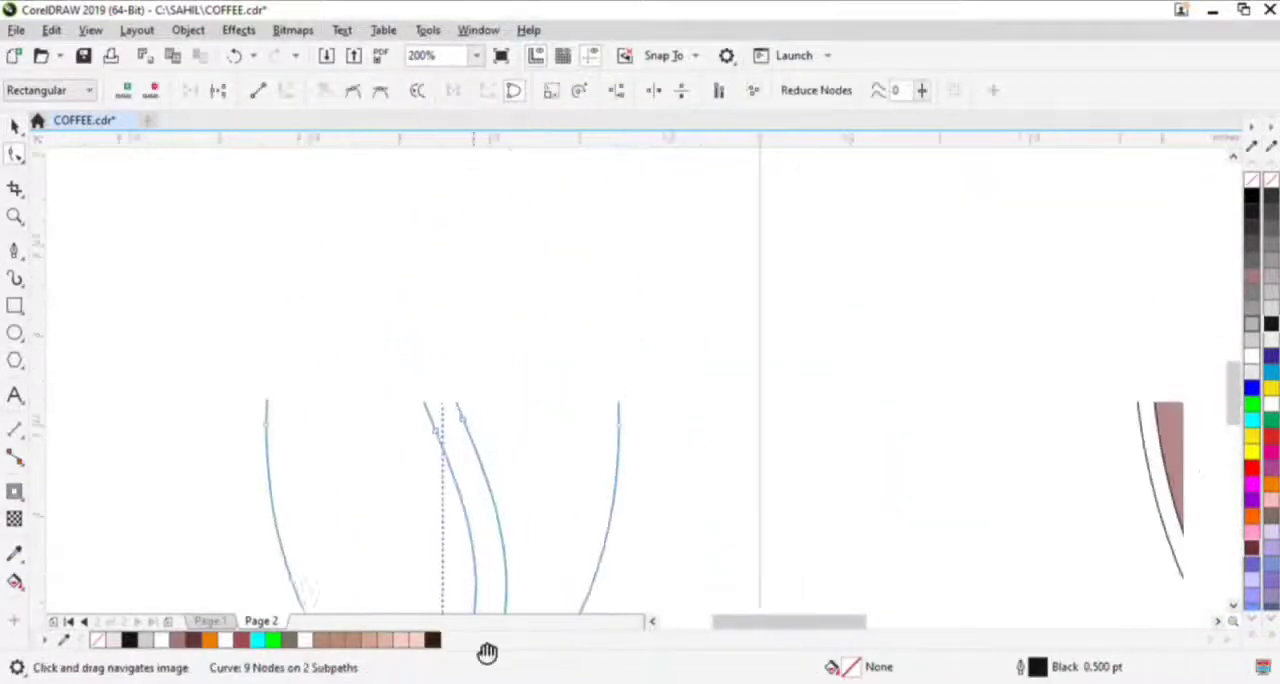
scroll(472, 440, "down", 1)
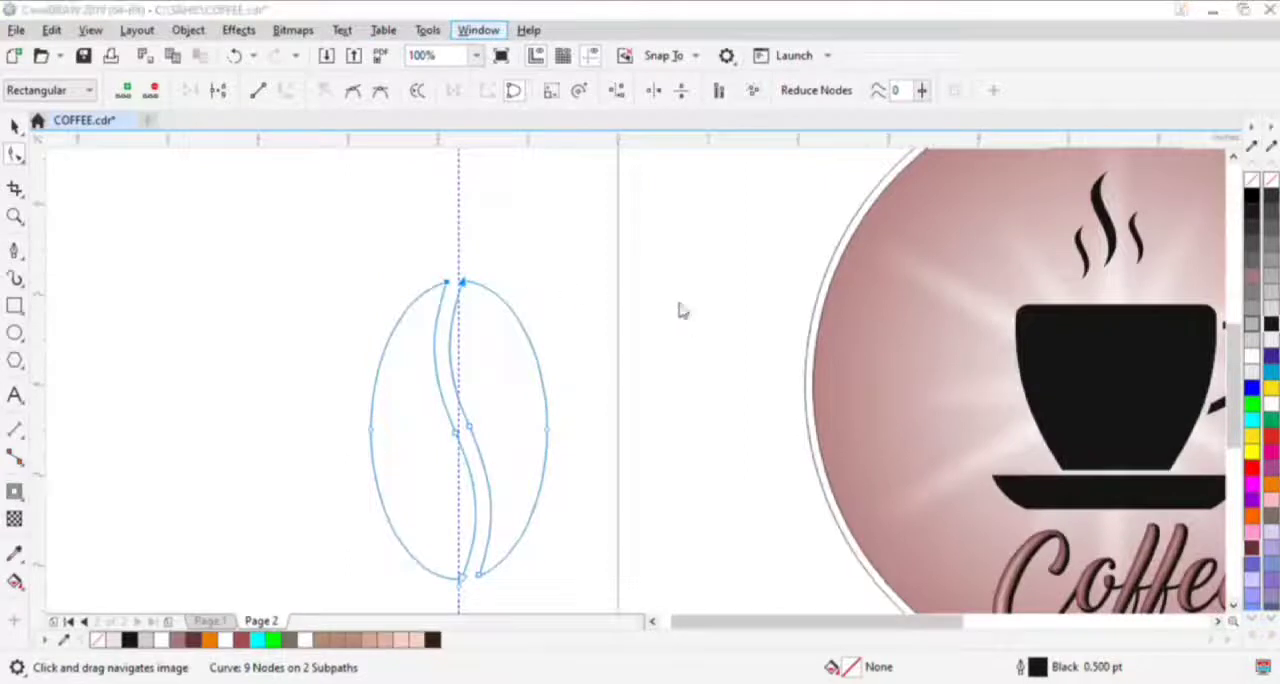
left_click(688, 334)
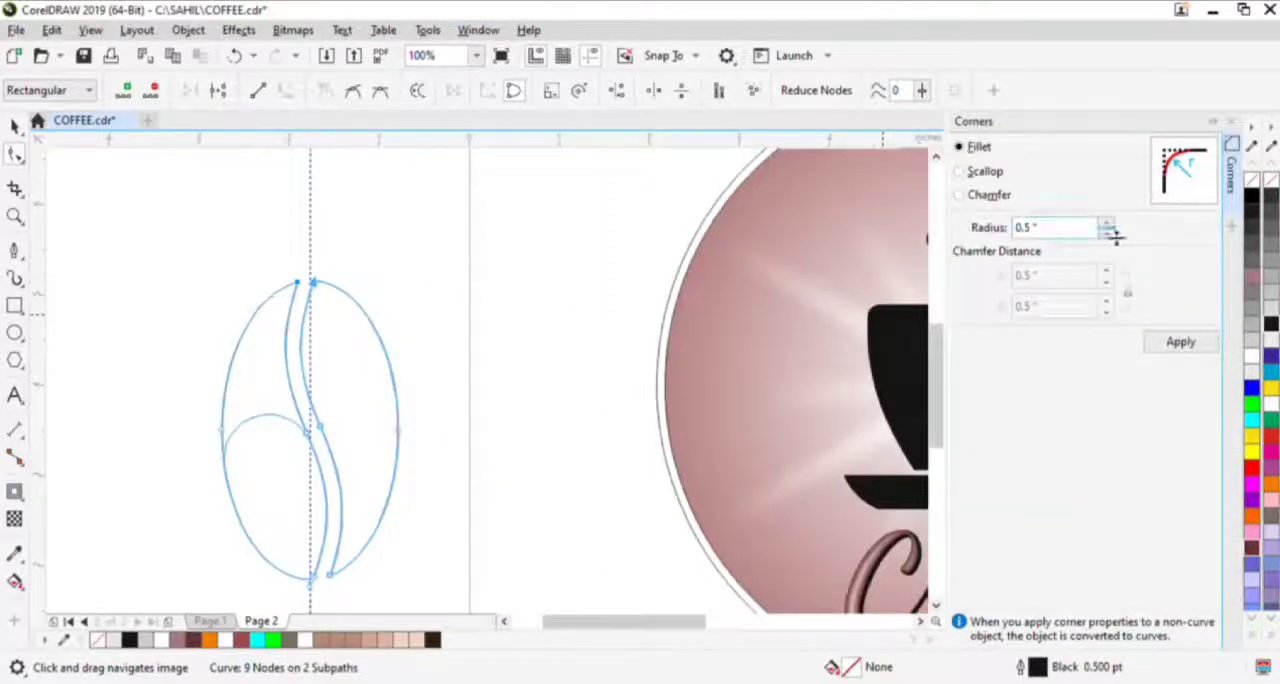
left_click_drag(1115, 235, 1115, 273)
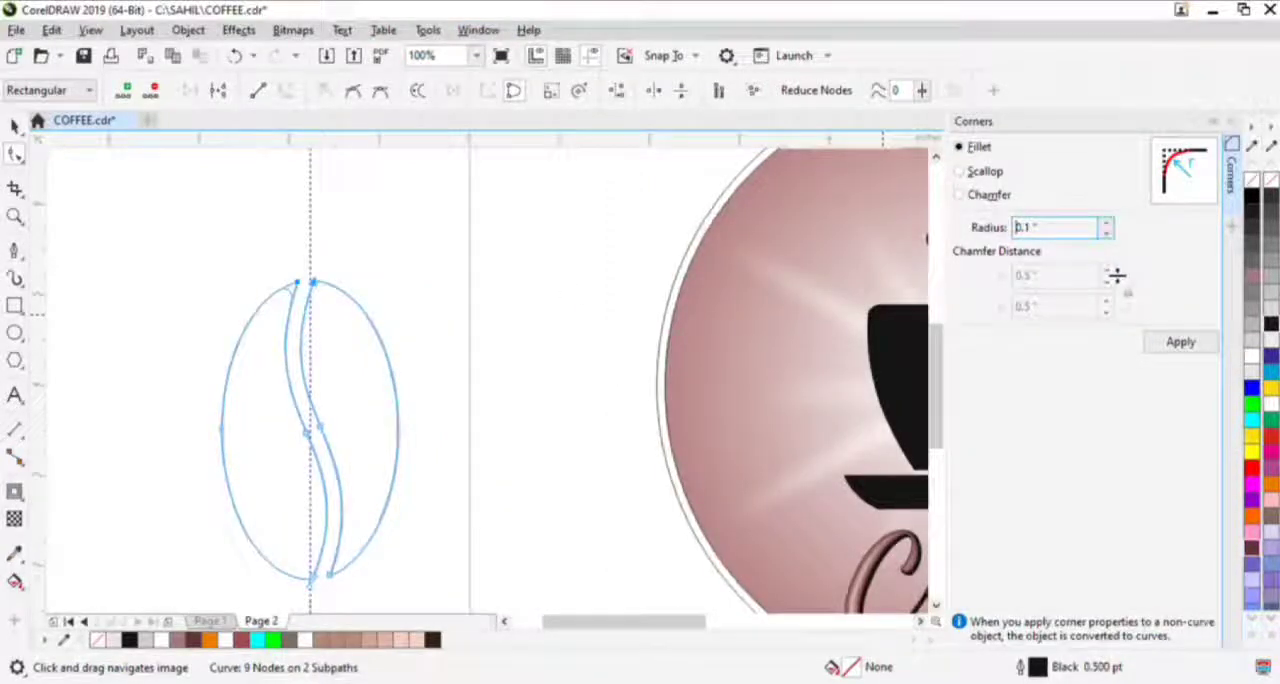
left_click(1180, 342)
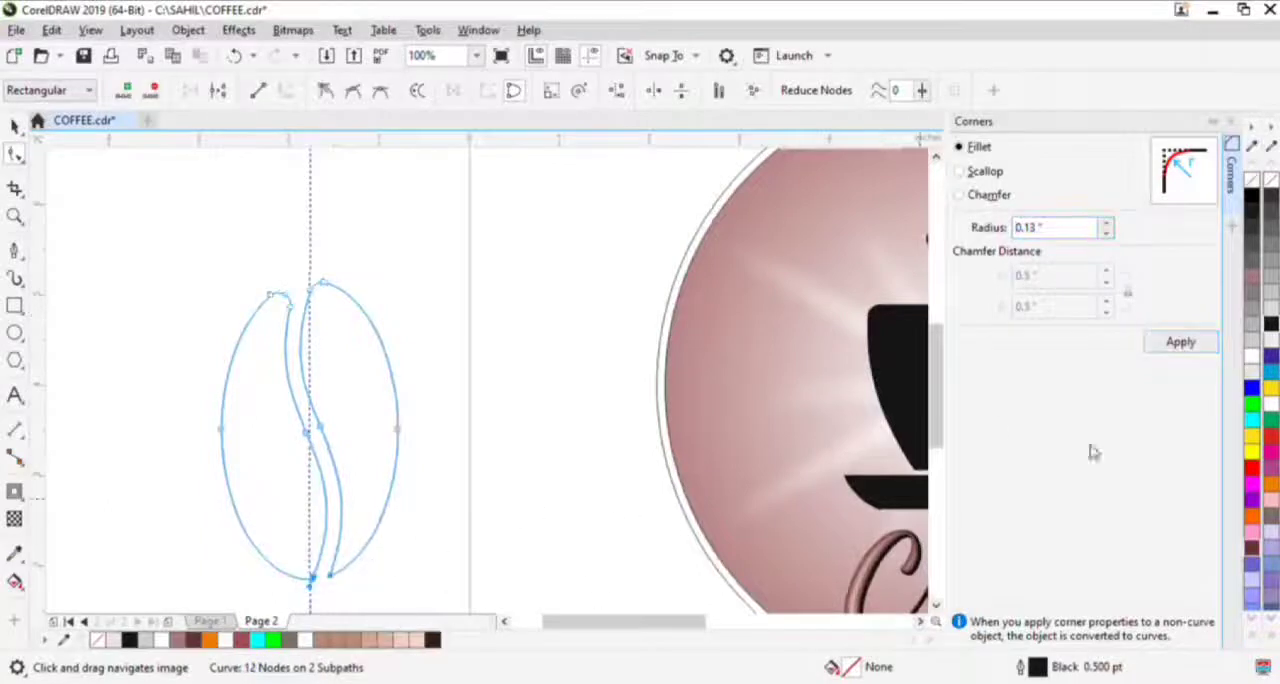
left_click(1230, 124)
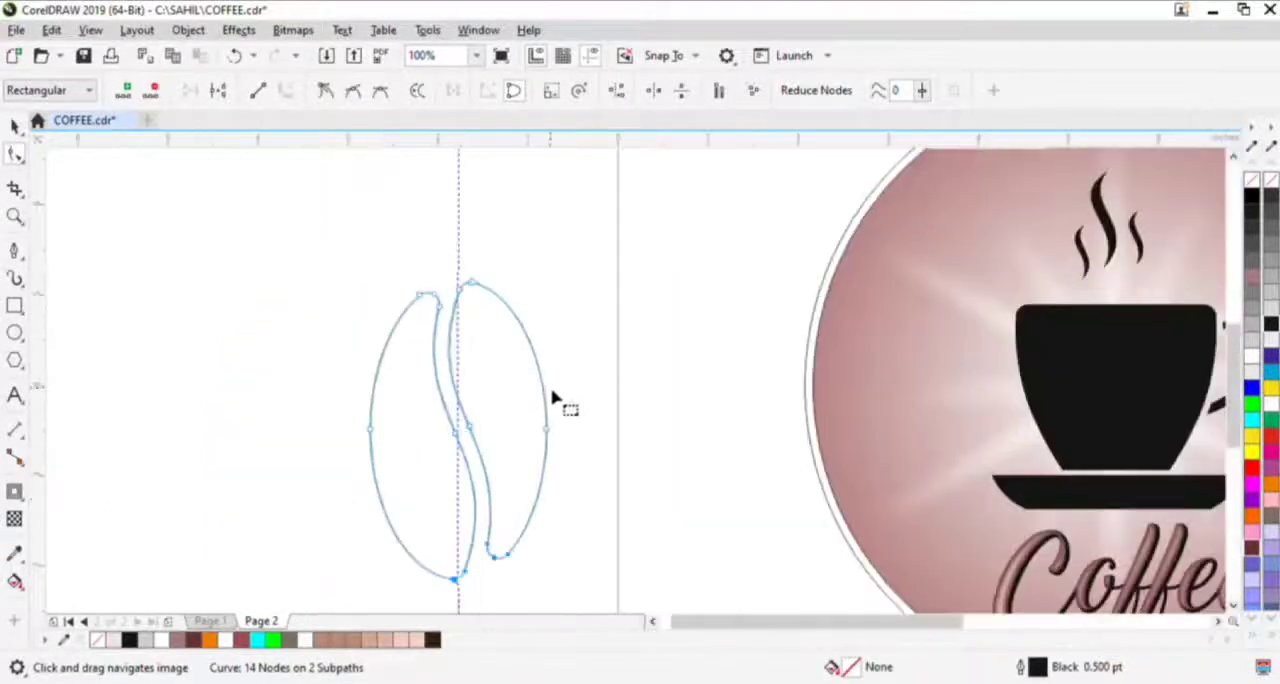
- Fill the bean white without an outline and place it at 34% size in the middle of the black cup
left_click(16, 127)
left_click_drag(520, 439, 890, 387)
key("space")
key("space")
left_click(1271, 404)
left_click_drag(1223, 428, 918, 448)
left_click_drag(677, 252, 616, 354)
left_click_drag(600, 420, 716, 429)
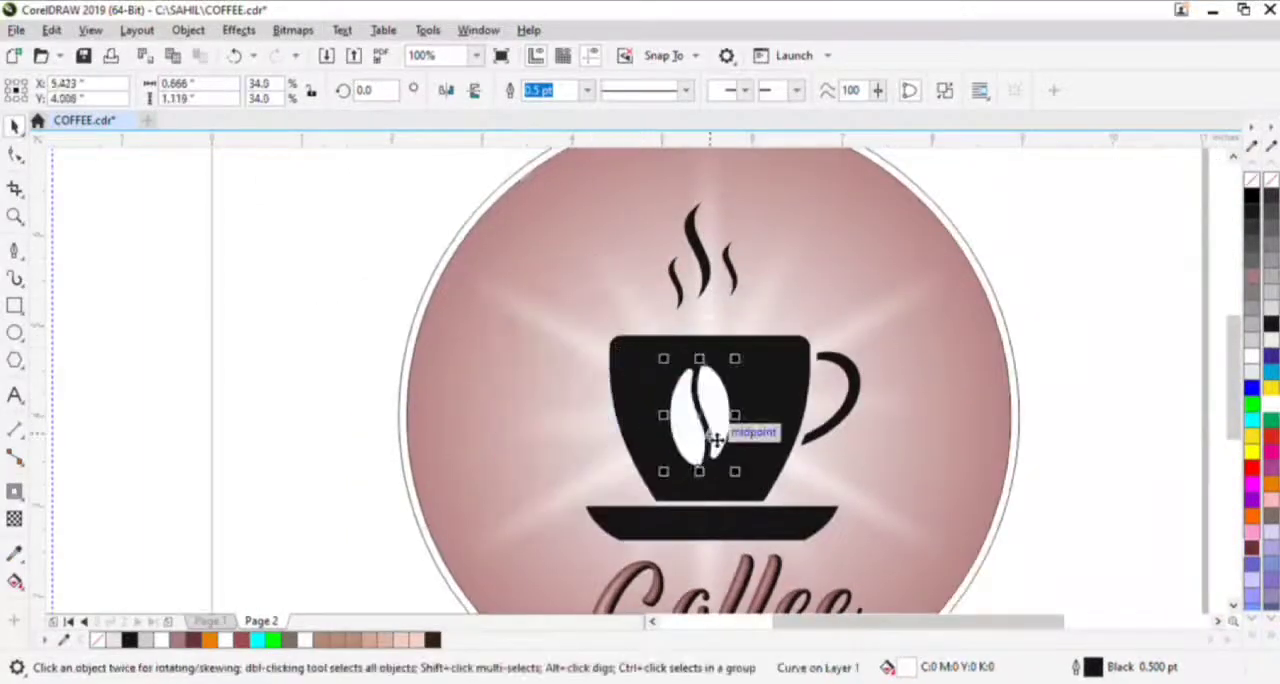
right_click(1251, 180)
- Rotate the bean about 21.6° counterclockwise and shift it about 0.18" left on the cup
scroll(700, 437, "up", 2)
left_click(683, 343)
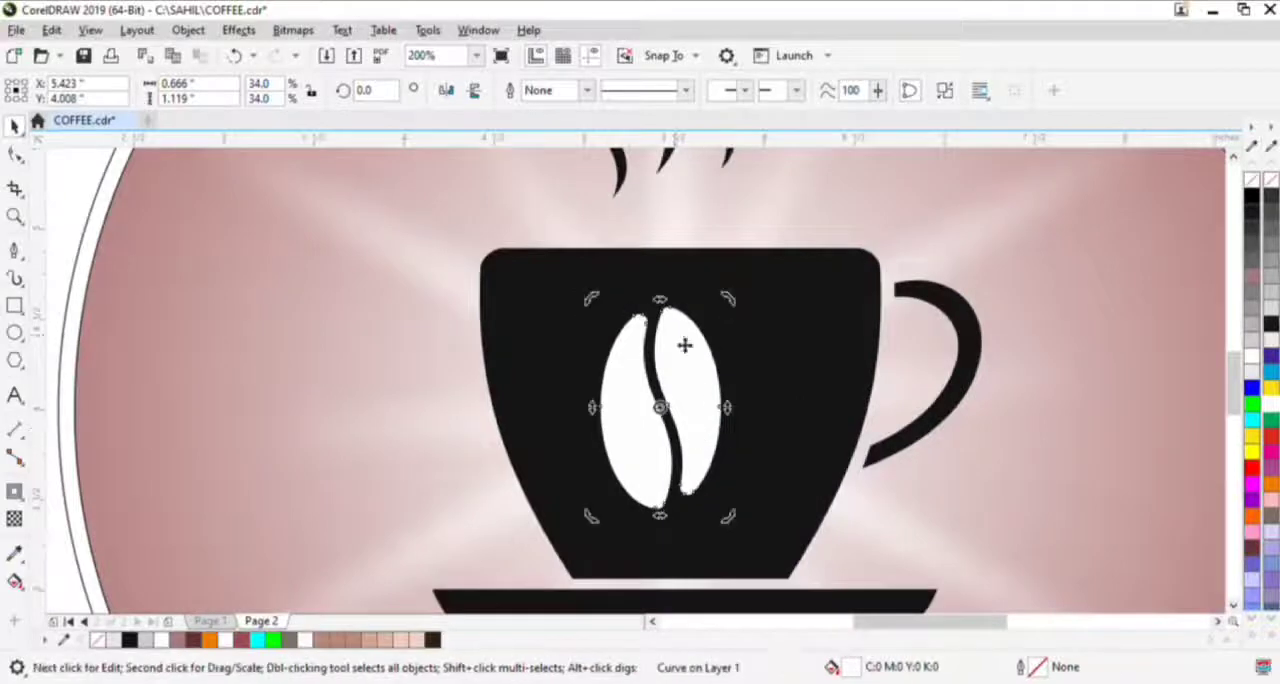
left_click_drag(590, 298, 577, 348)
left_click(620, 453)
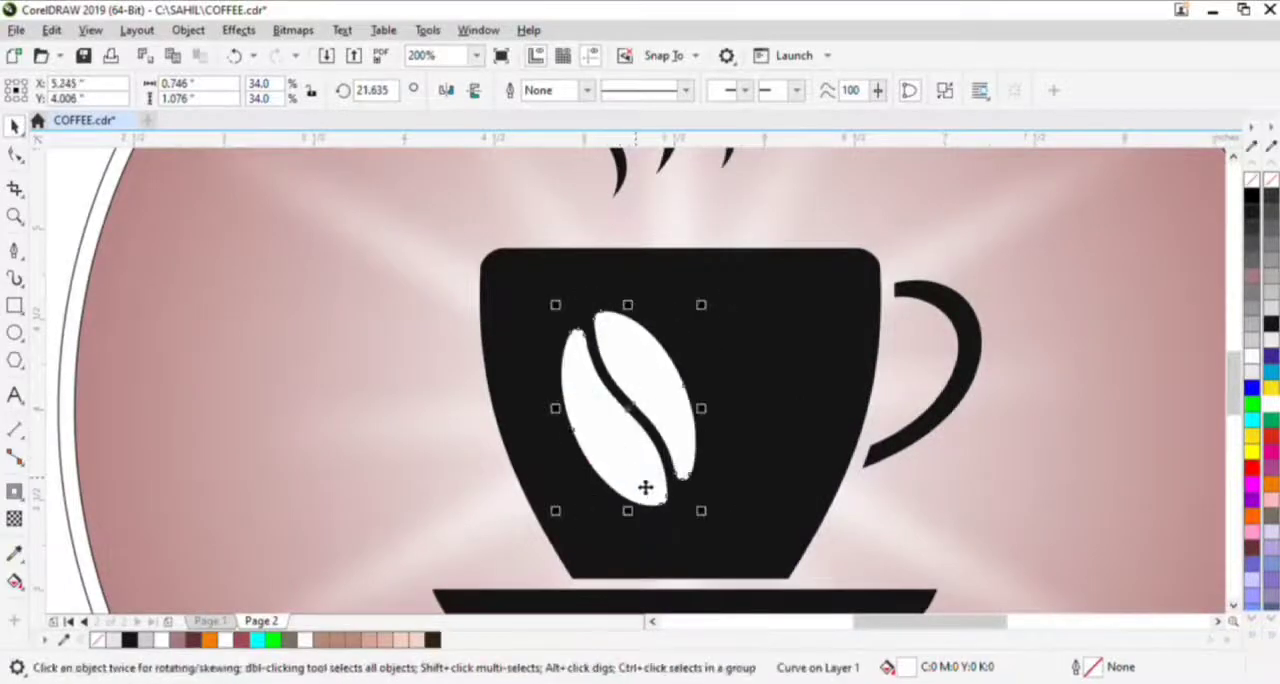
- Copy the bean rotated to about 344.6°, then shrink the copy and place it beside the first bean's lower right
left_click(668, 367)
left_click_drag(709, 304, 766, 374)
right_click(766, 374)
left_click(686, 386)
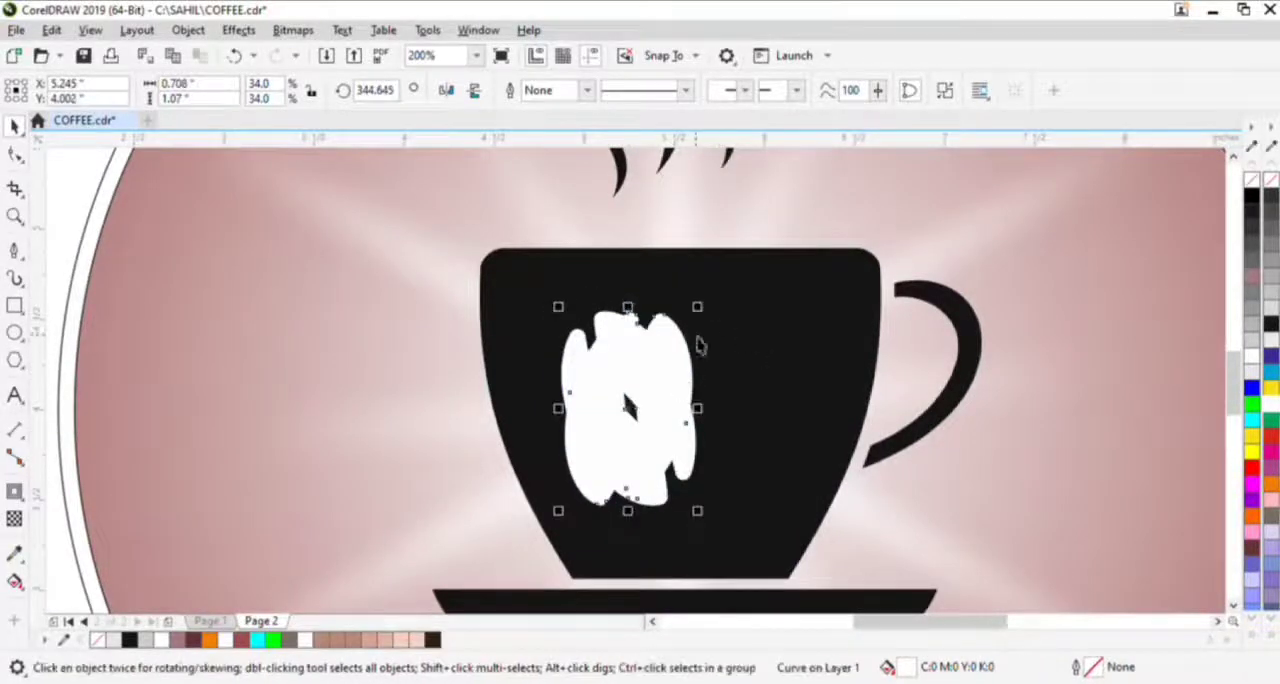
left_click_drag(698, 307, 674, 342)
left_click_drag(636, 411, 756, 427)
left_click(672, 431, "shift")
scroll(683, 428, "down", 1)
key("shift+F4")
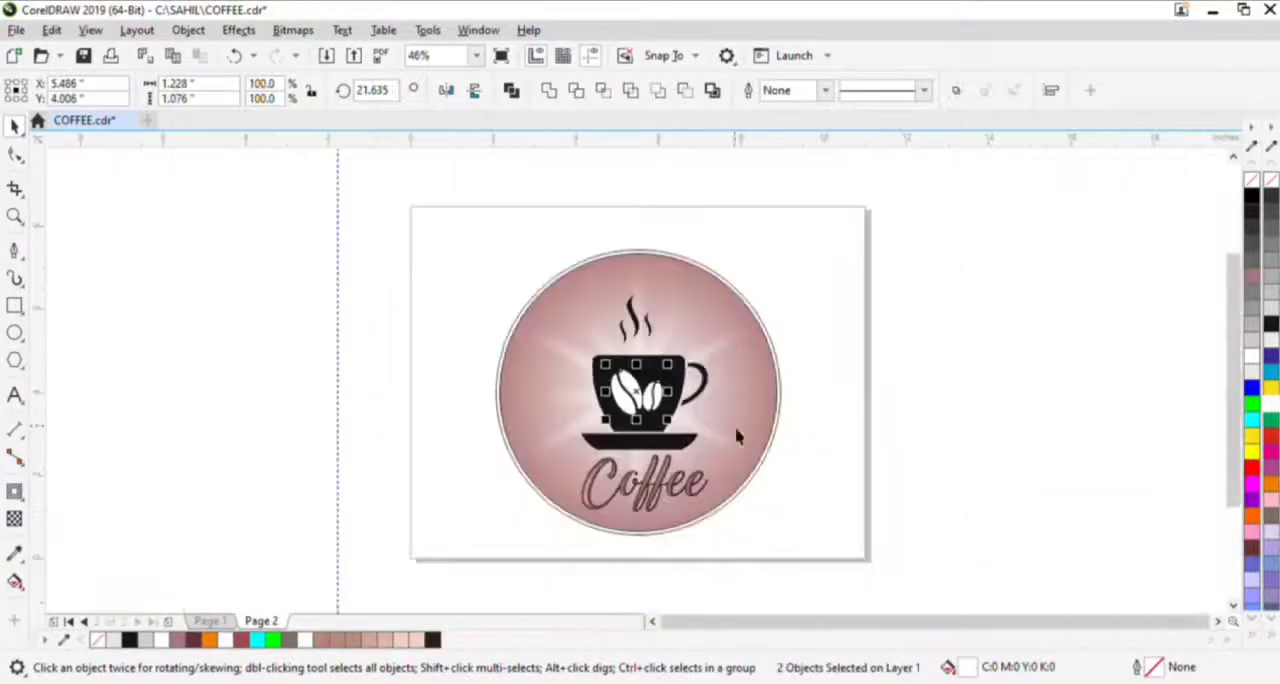
left_click(736, 436)
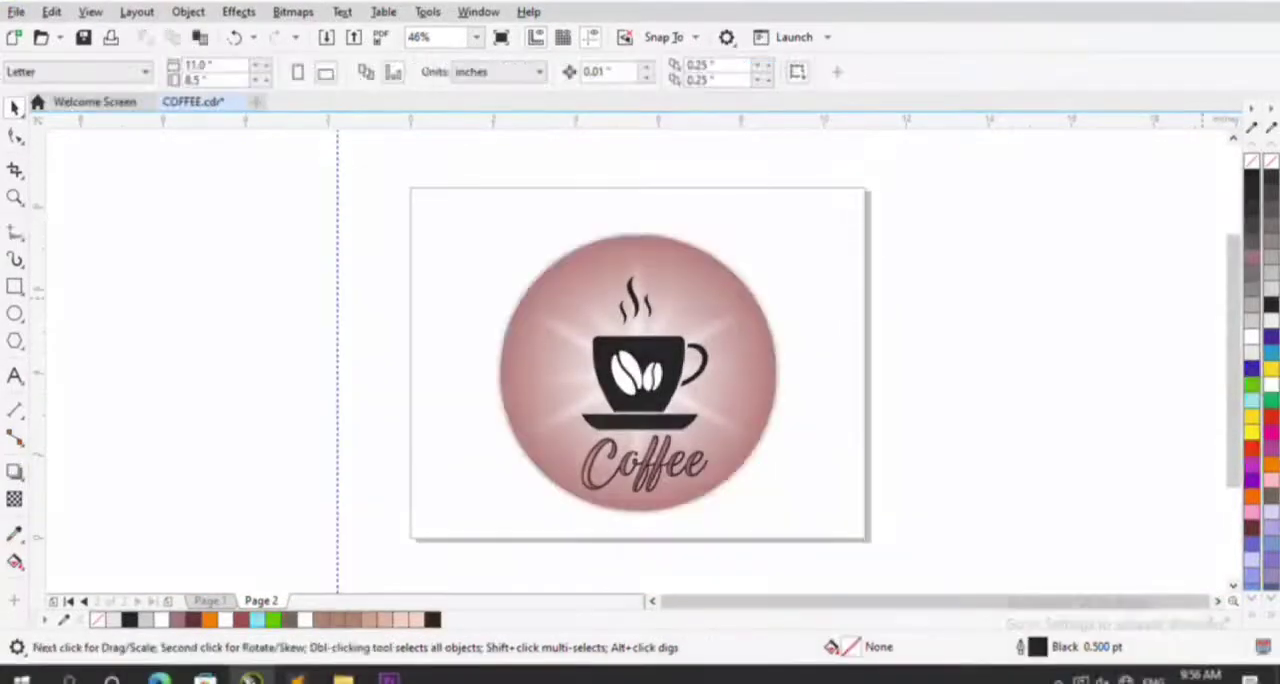